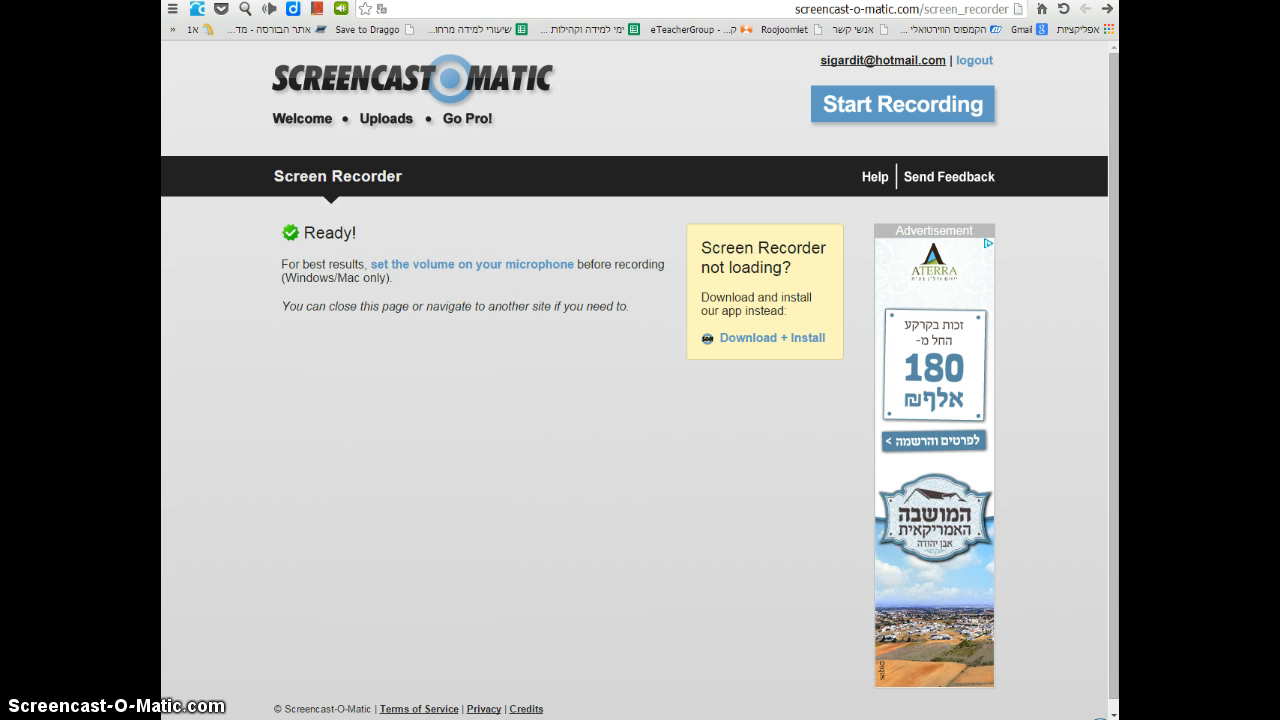
Step: Search the web for "gosoapbox" in a new tab and open the GoSoapBox website
key(ctrl+t)
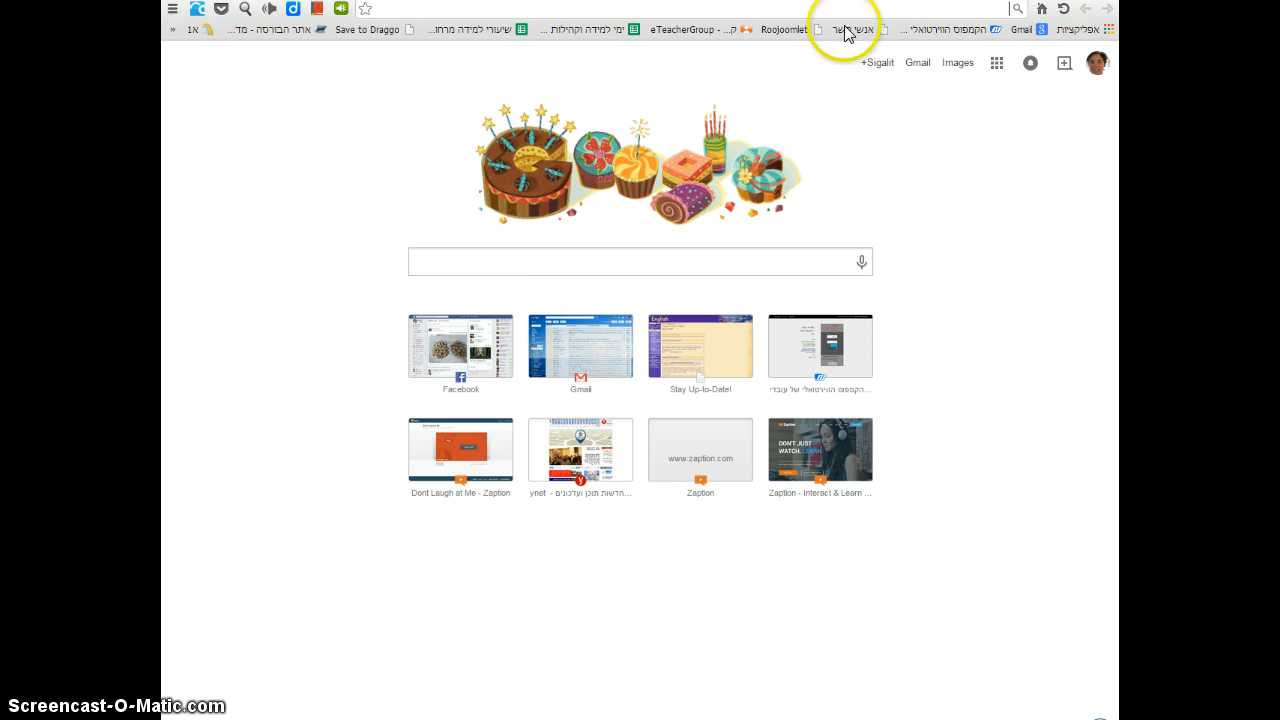
click(506, 260)
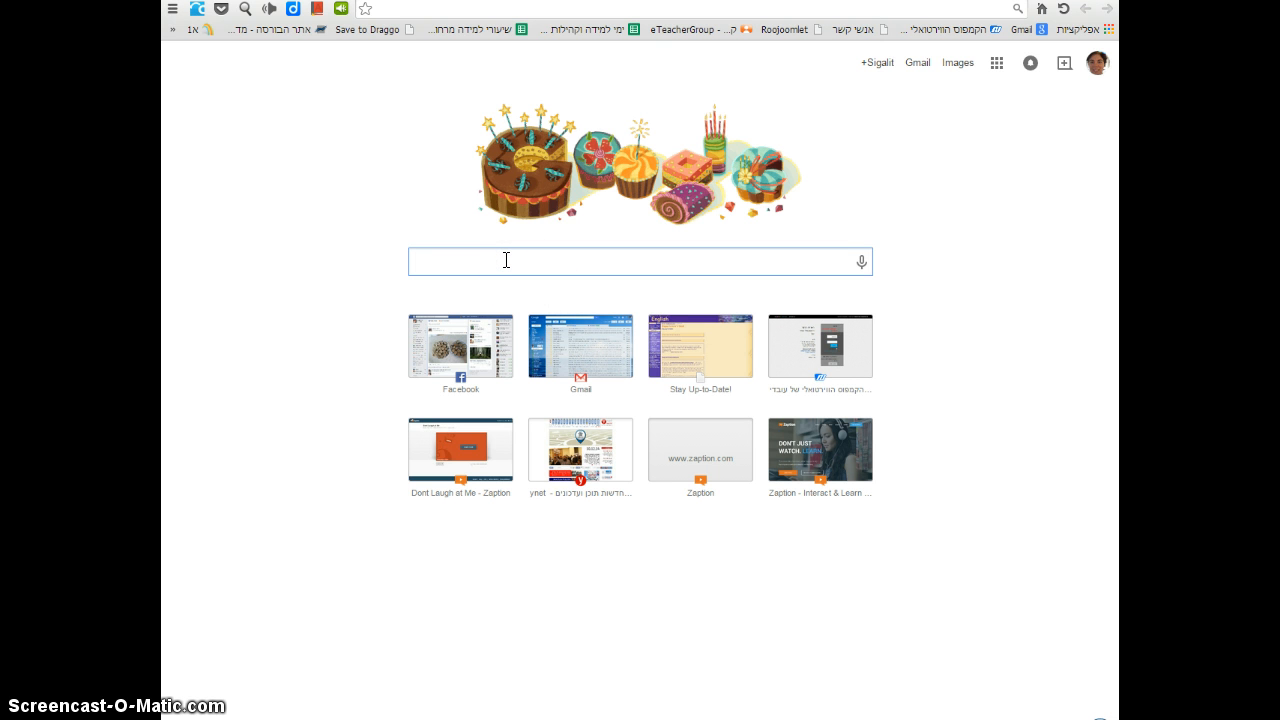
text(gosoapbox)
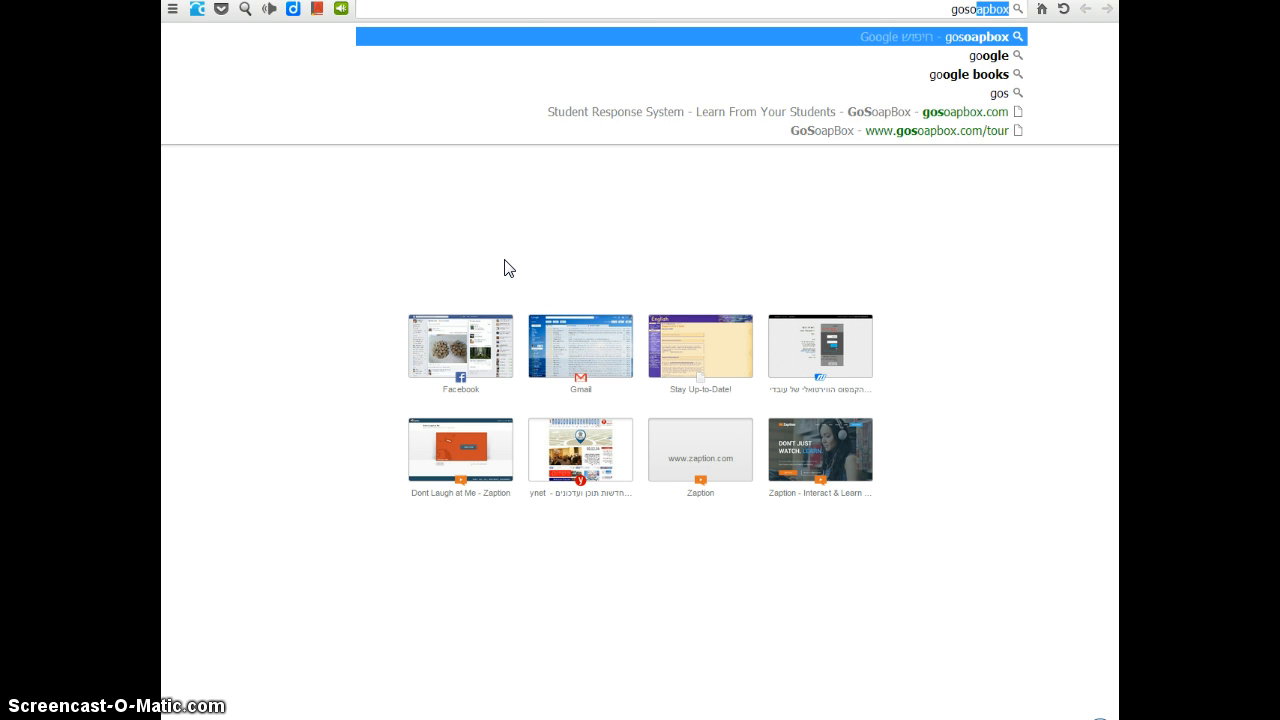
key(Return)
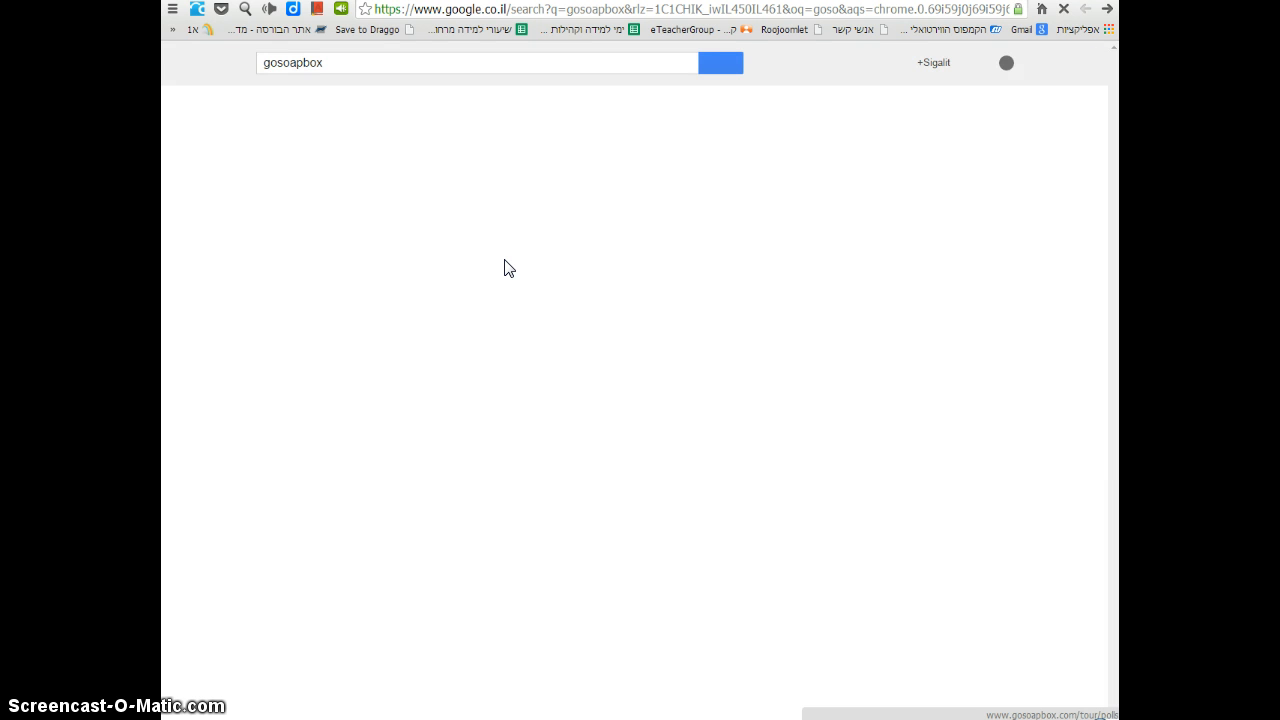
click(308, 178)
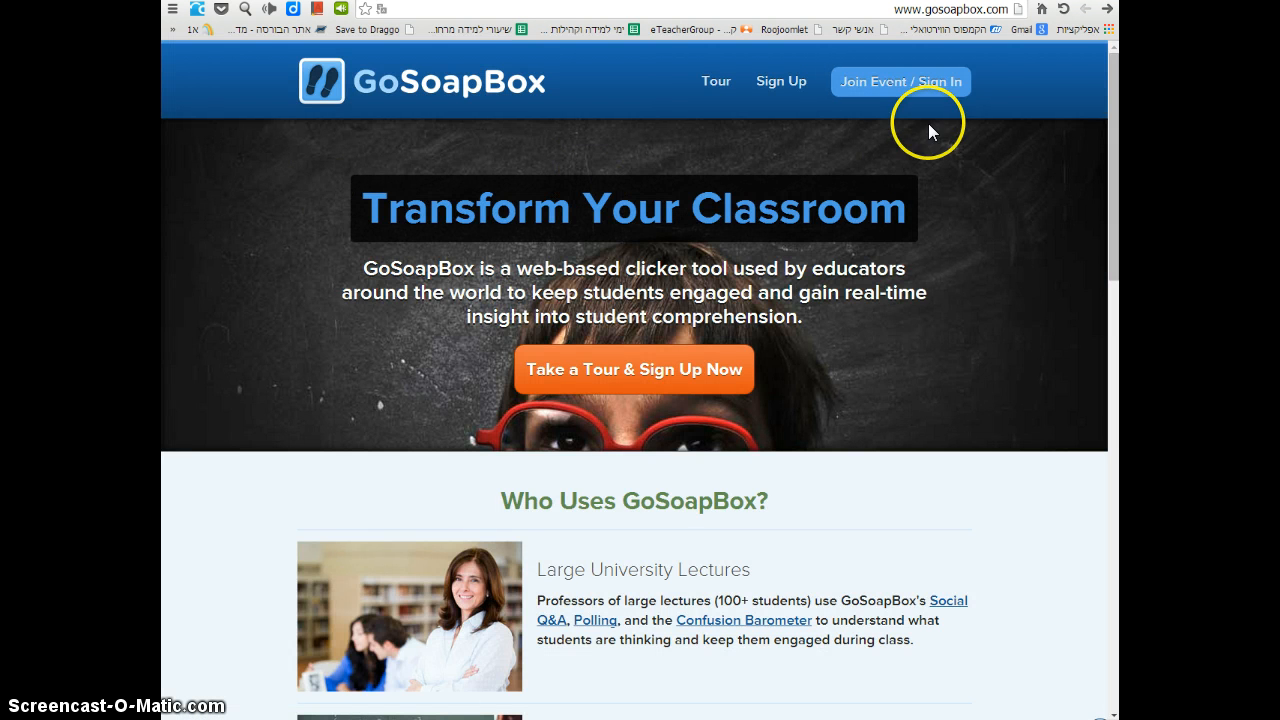
Step: Sign in to the GoSoapBox account with the account e-mail address and password
click(939, 88)
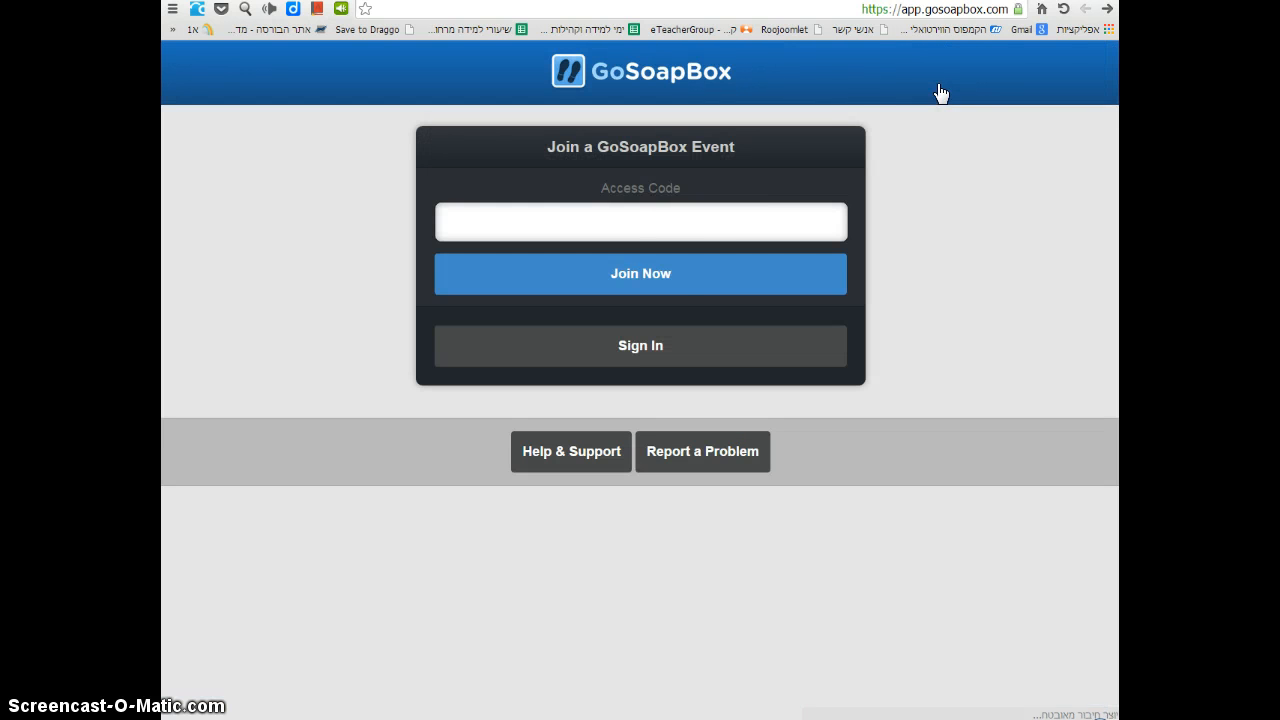
click(638, 346)
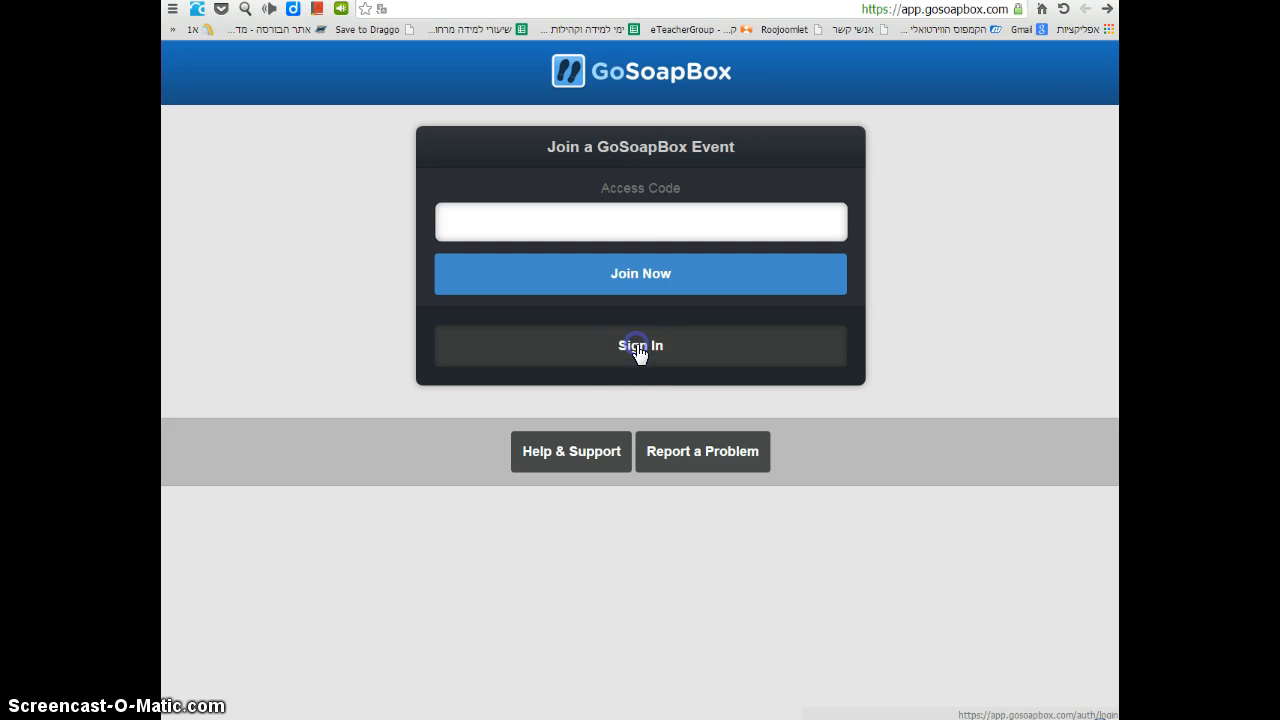
click(497, 183)
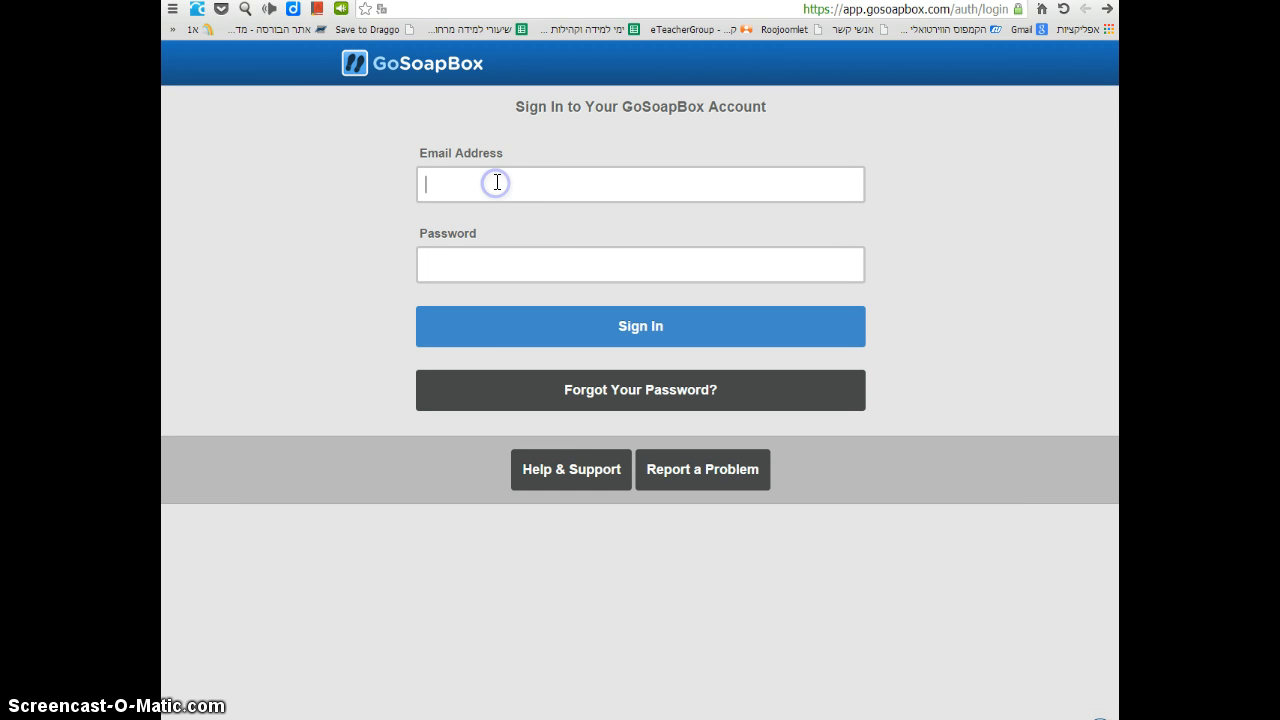
text(si)
click(489, 214)
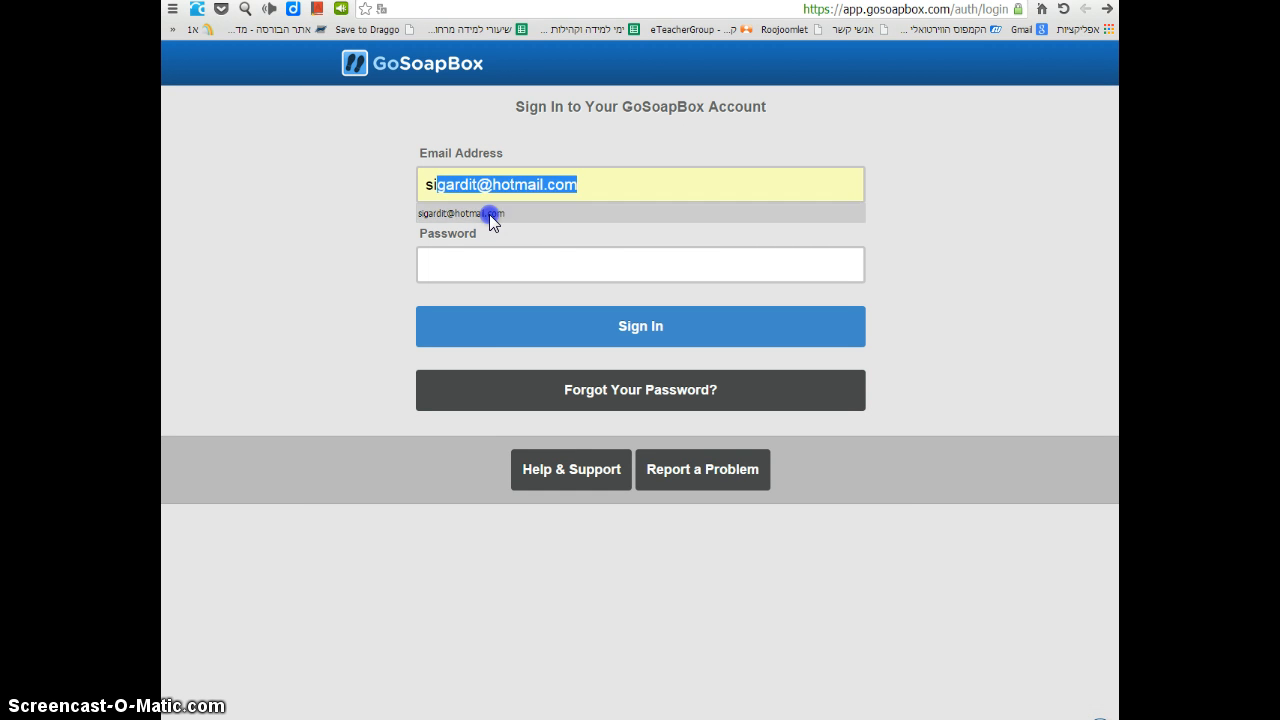
click(494, 260)
text(****)
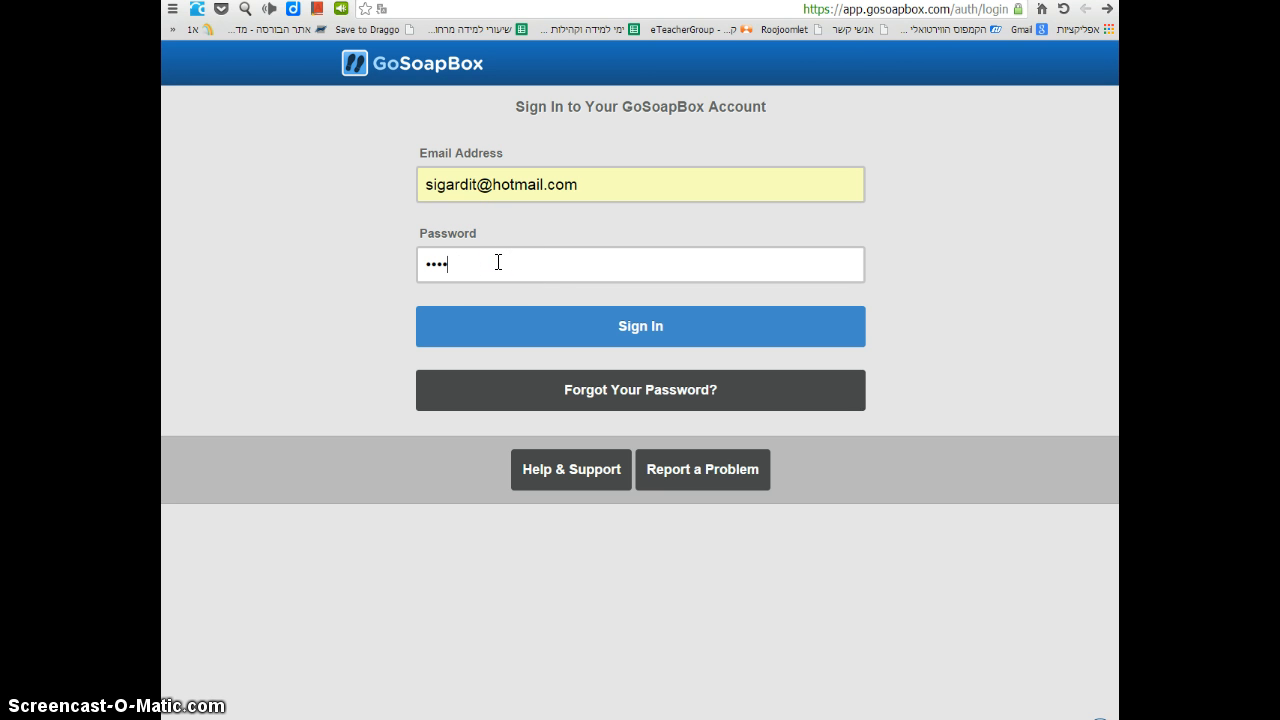
text(****)
click(655, 333)
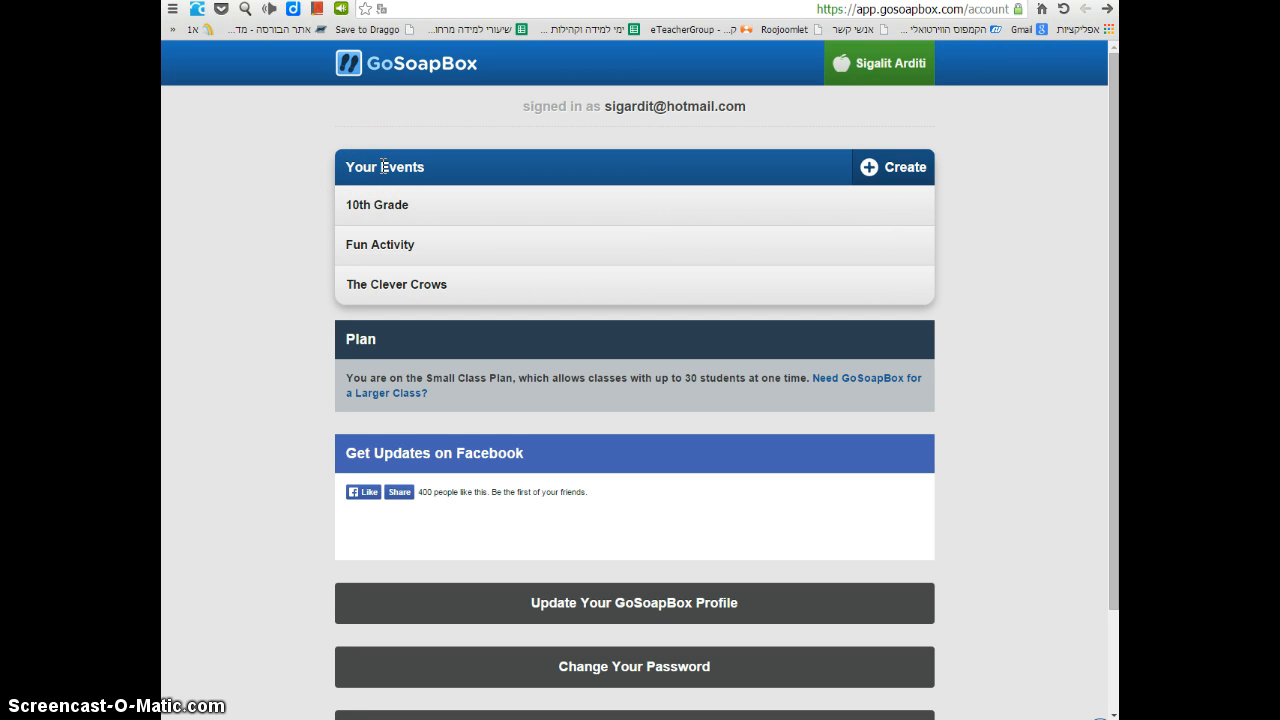
drag(384, 166, 440, 168)
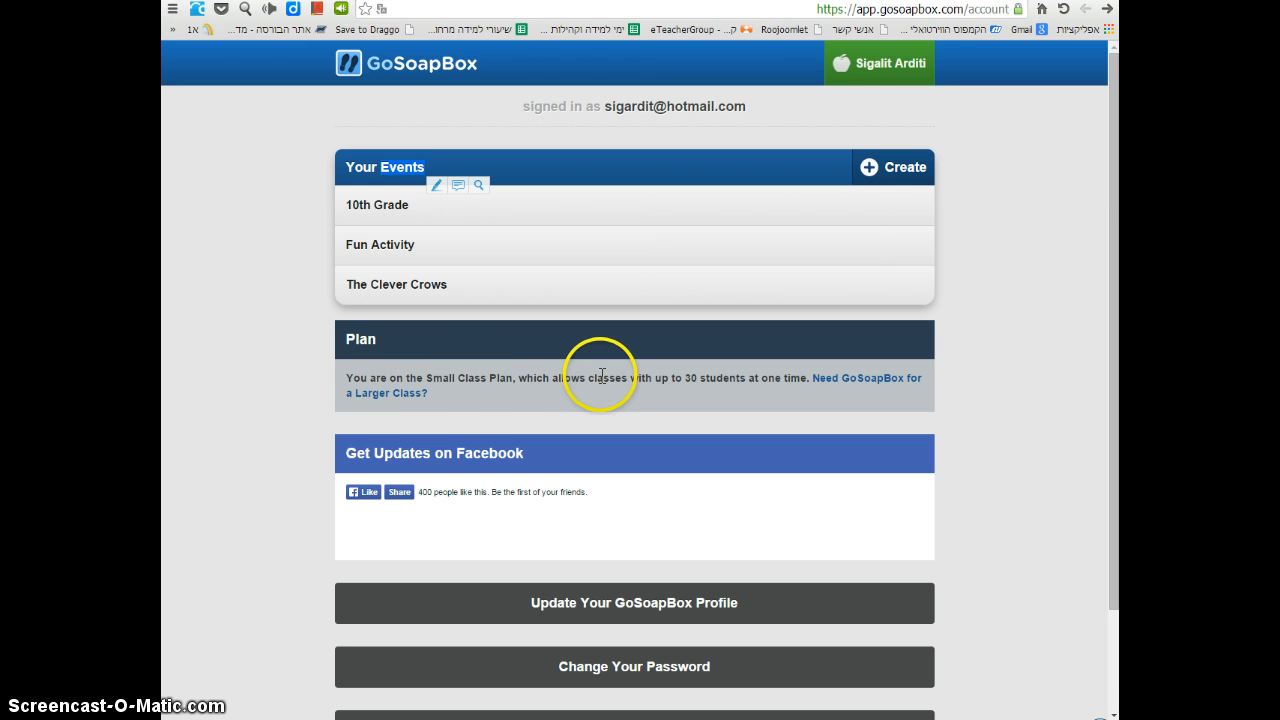
drag(603, 378, 797, 378)
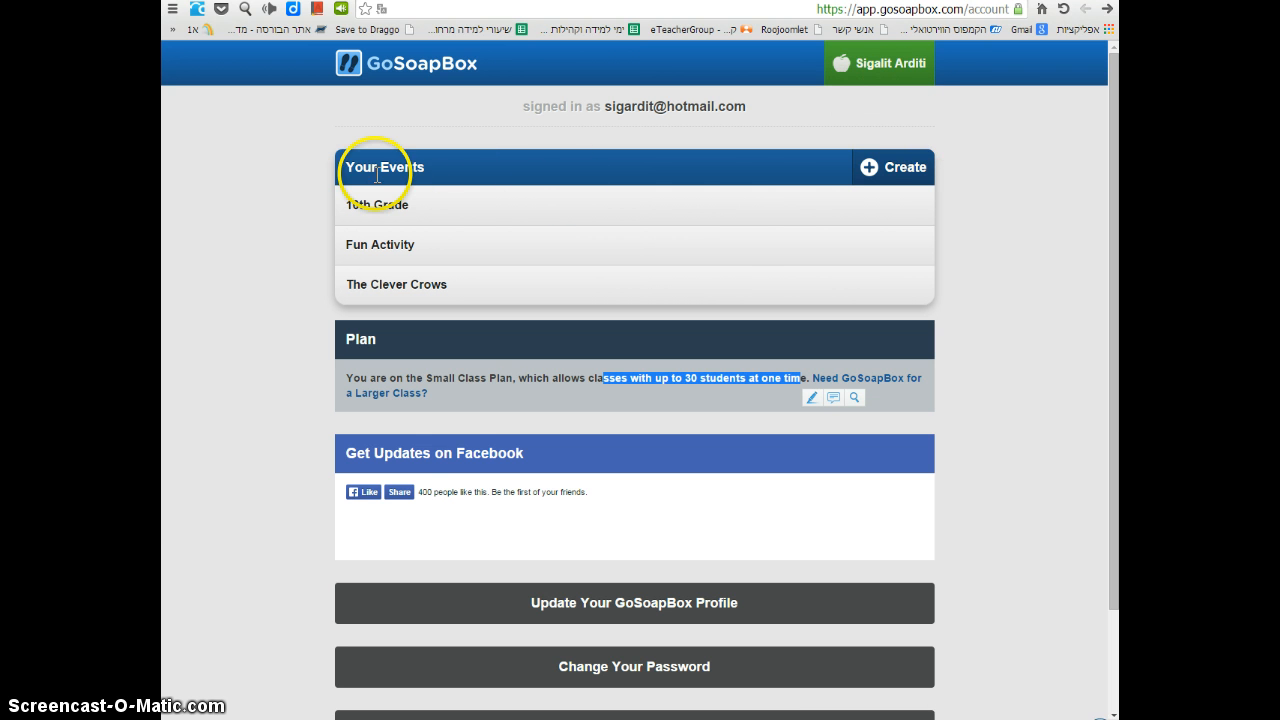
Step: Create a new event named "Practice Class"
click(893, 168)
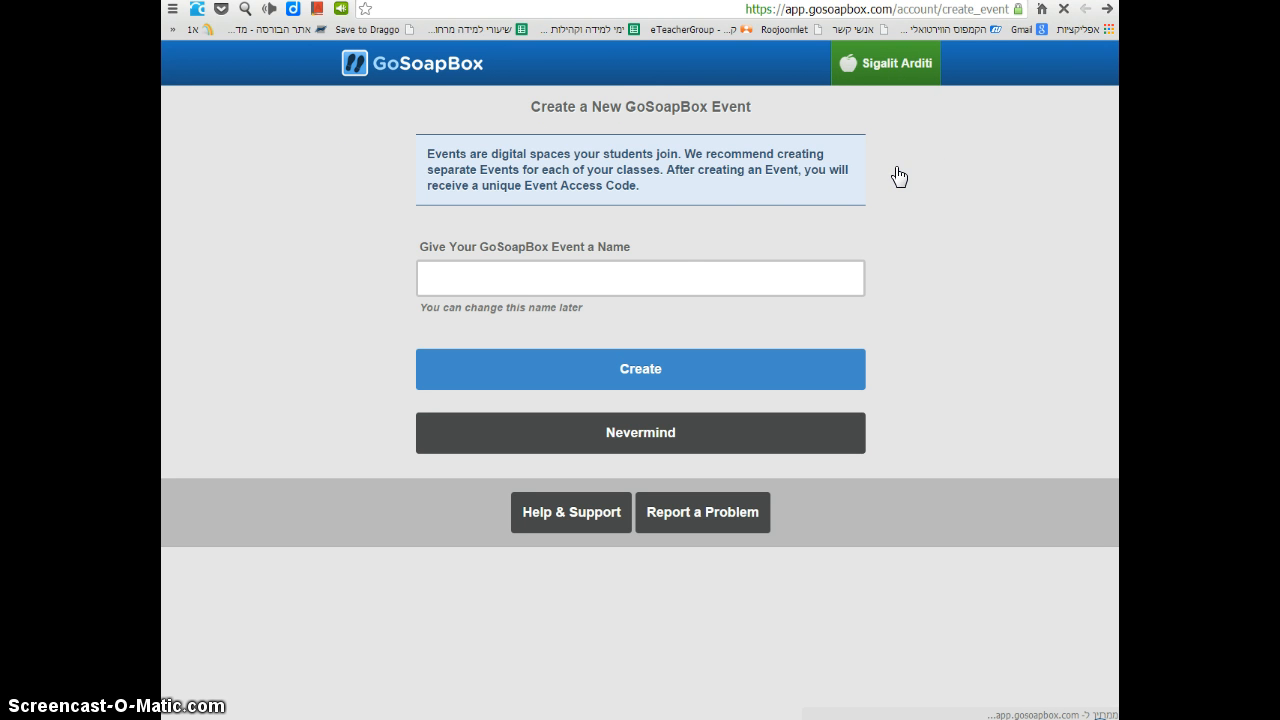
click(540, 271)
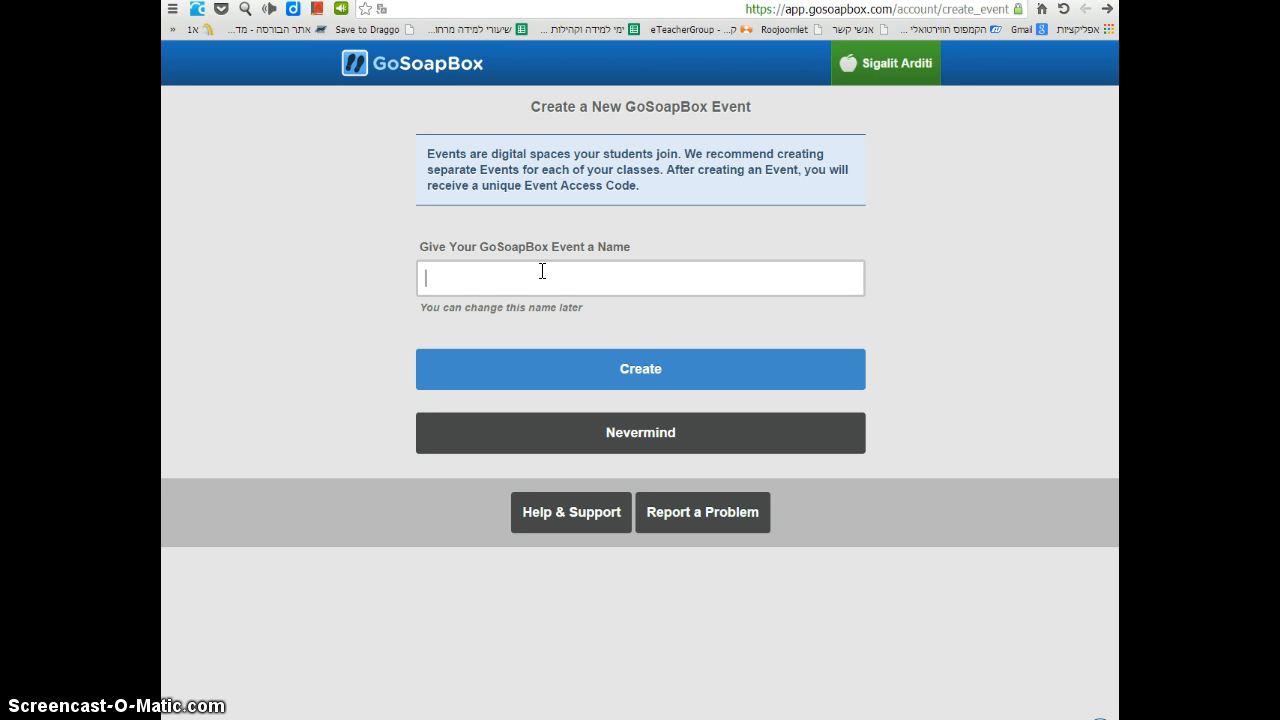
text(Practice Class)
click(640, 370)
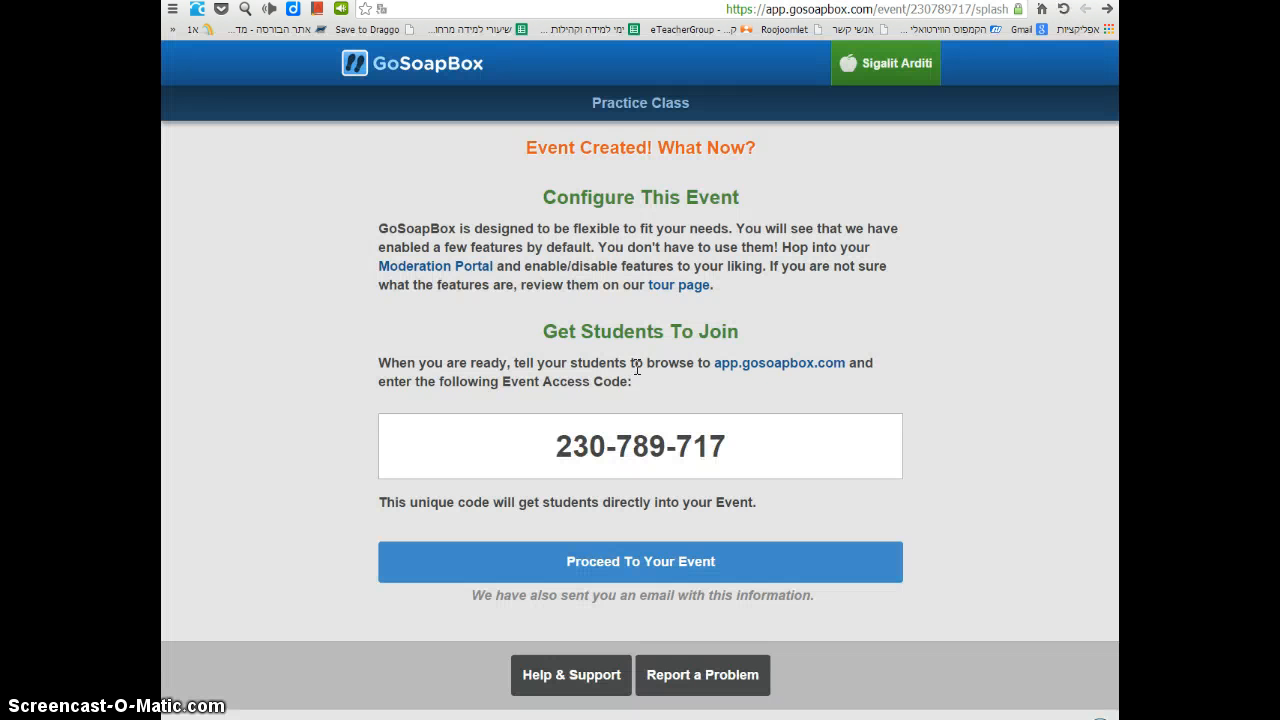
Step: Copy the student join address app.gosoapbox.com from the event page and open it in a new tab
click(712, 362)
drag(712, 362, 842, 364)
key(ctrl+c)
right_click(820, 370)
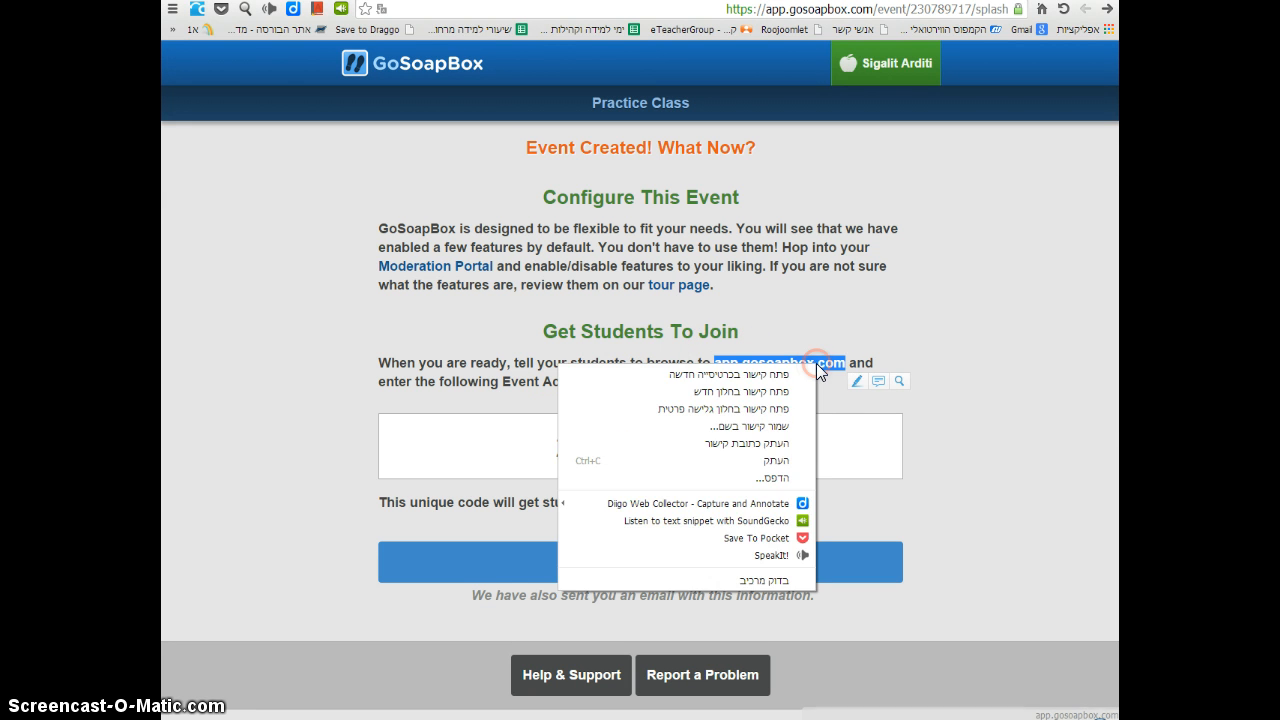
click(797, 466)
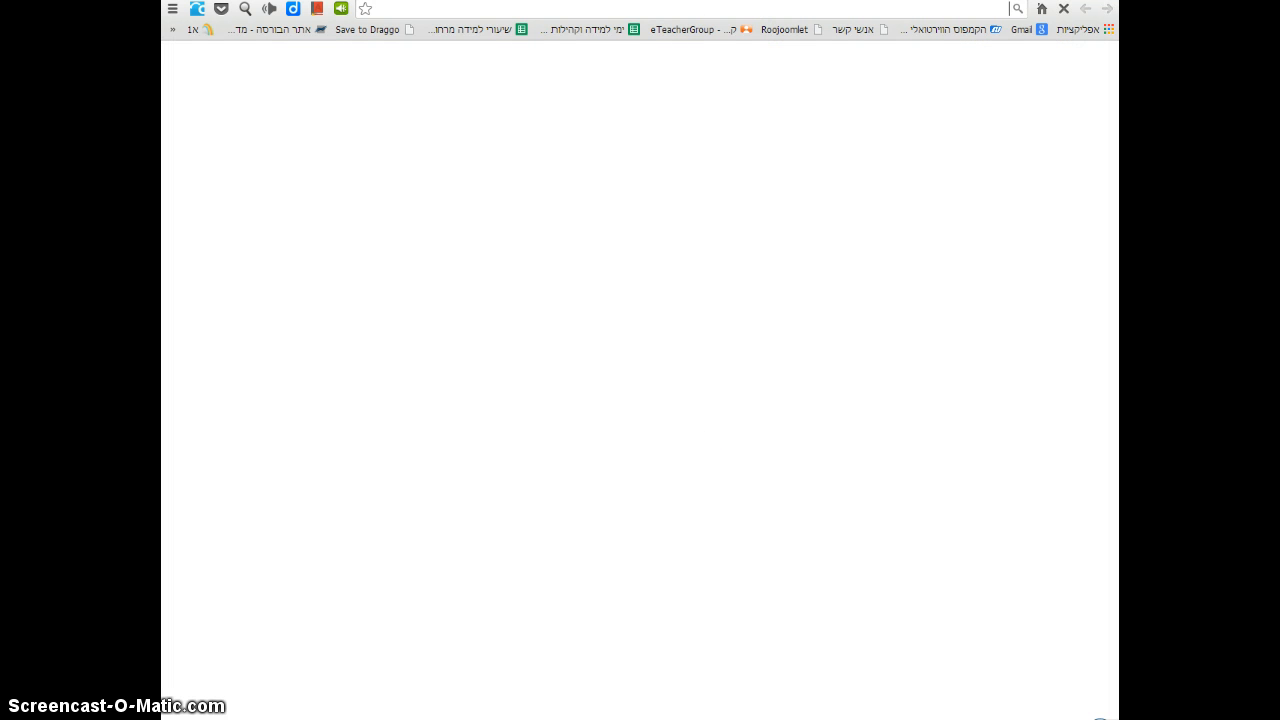
click(730, 8)
key(ctrl+v)
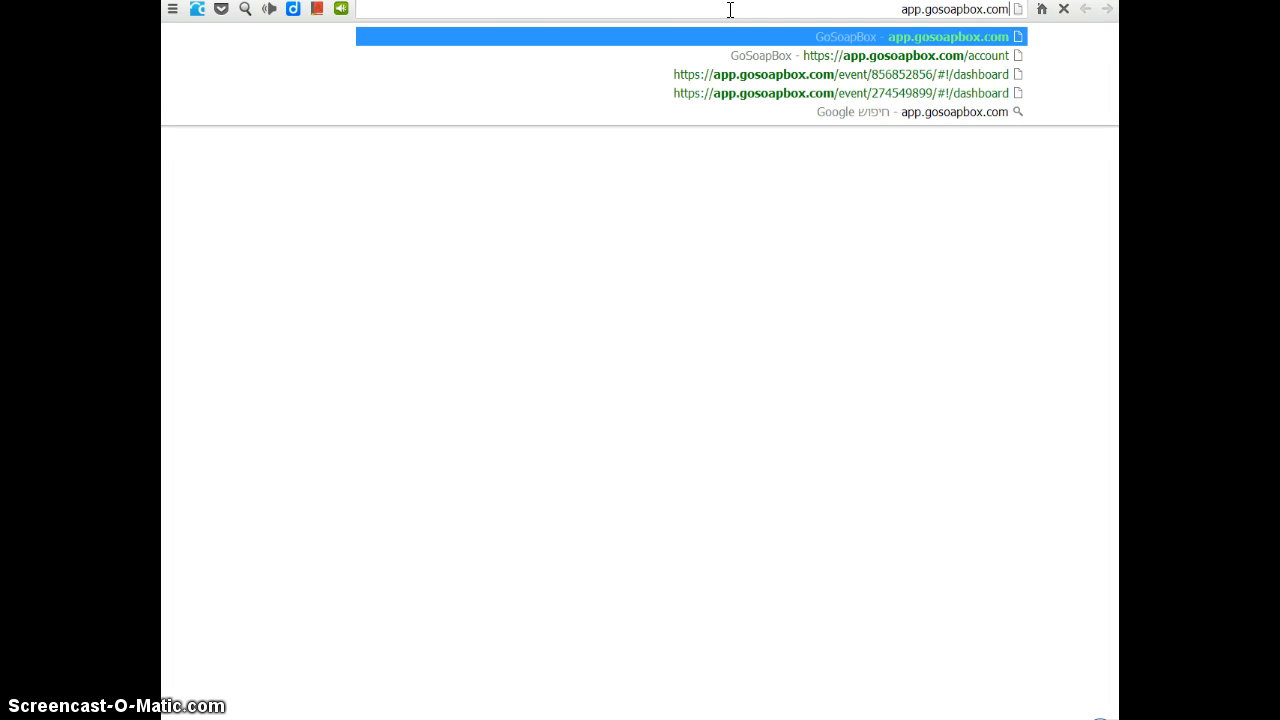
key(Return)
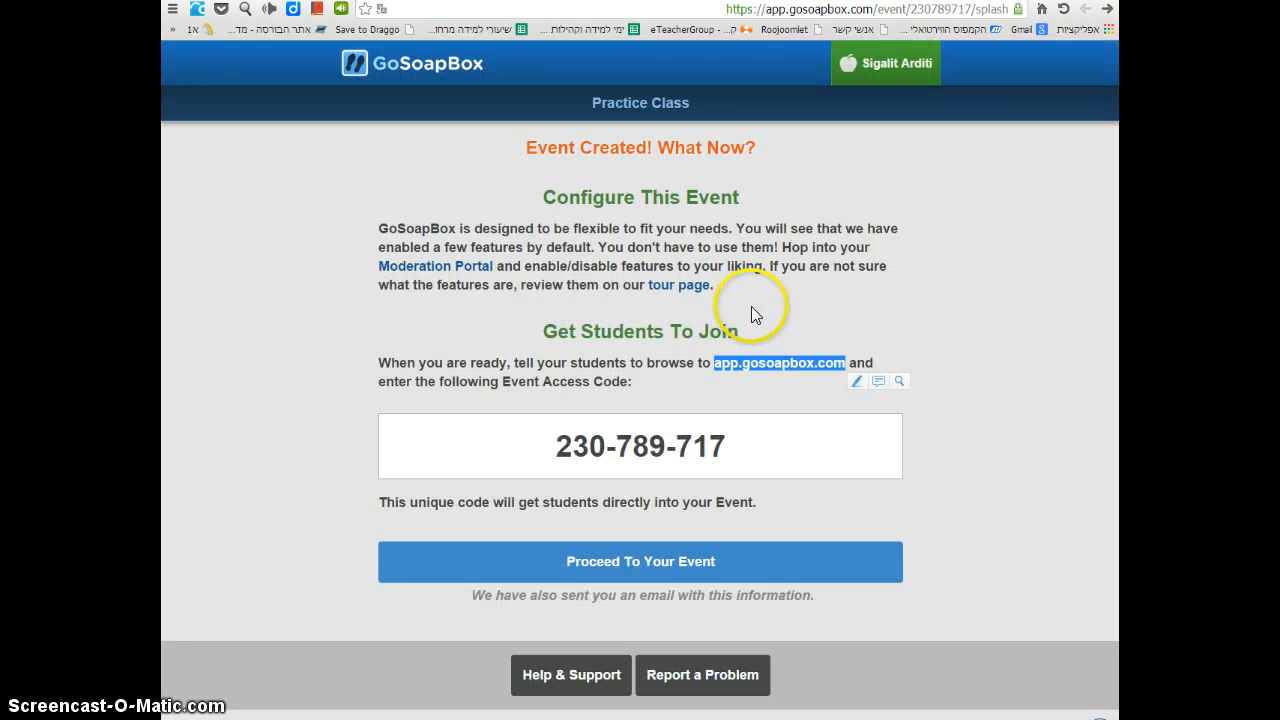
Step: Copy the event access code from the Practice Class page into a blank text document
drag(556, 449, 726, 460)
right_click(668, 447)
click(642, 460)
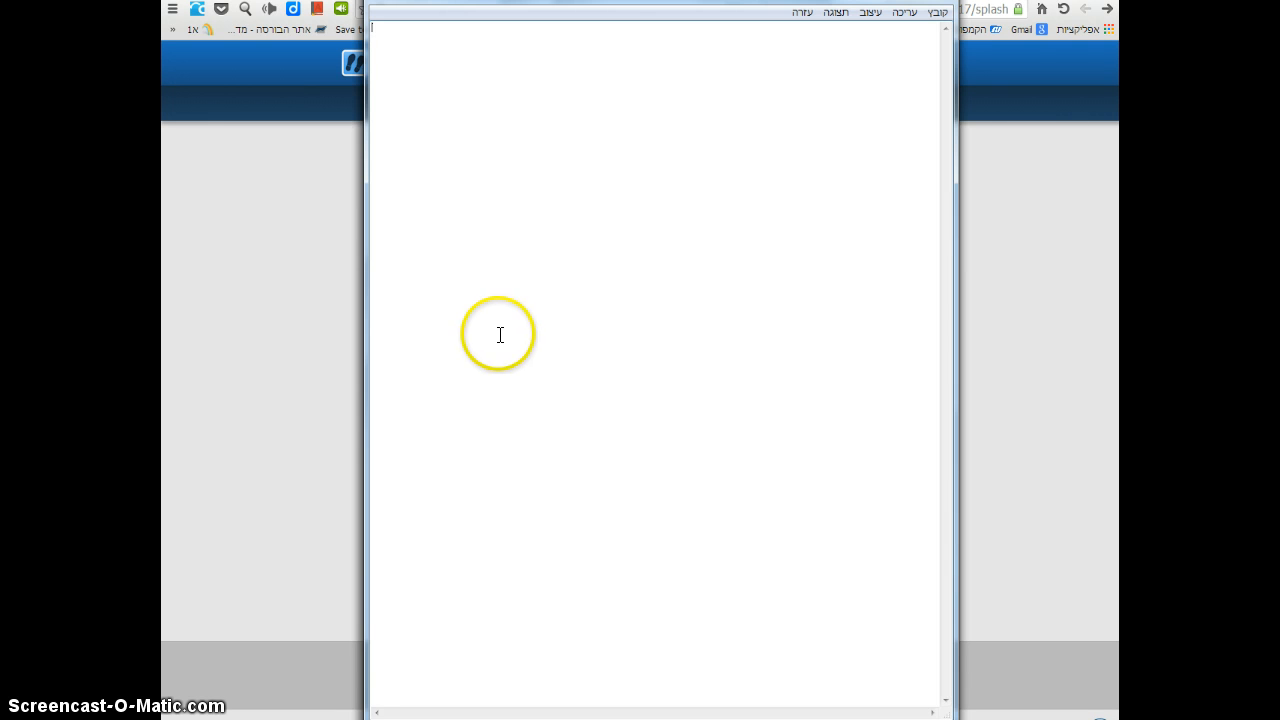
click(474, 272)
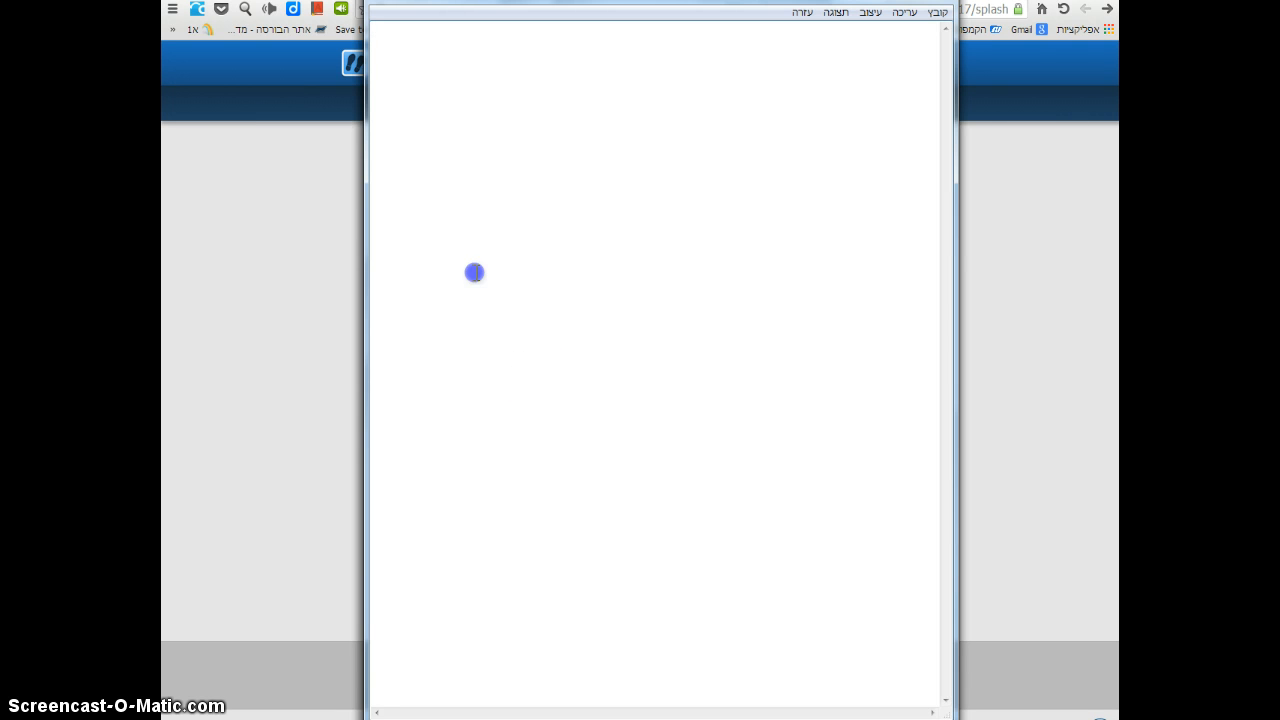
key(ctrl+v)
click(442, 1)
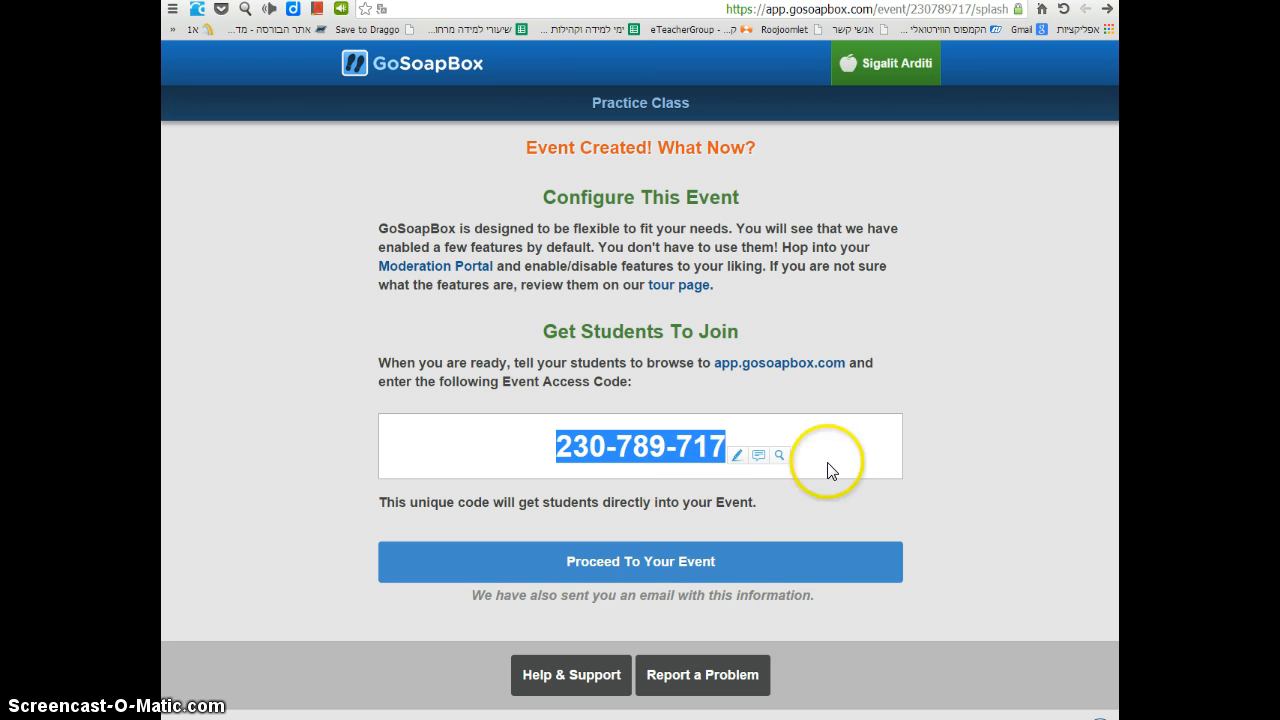
Step: Proceed to the Practice Class event and review its Quizzes, Polls and Discussions sections
click(603, 567)
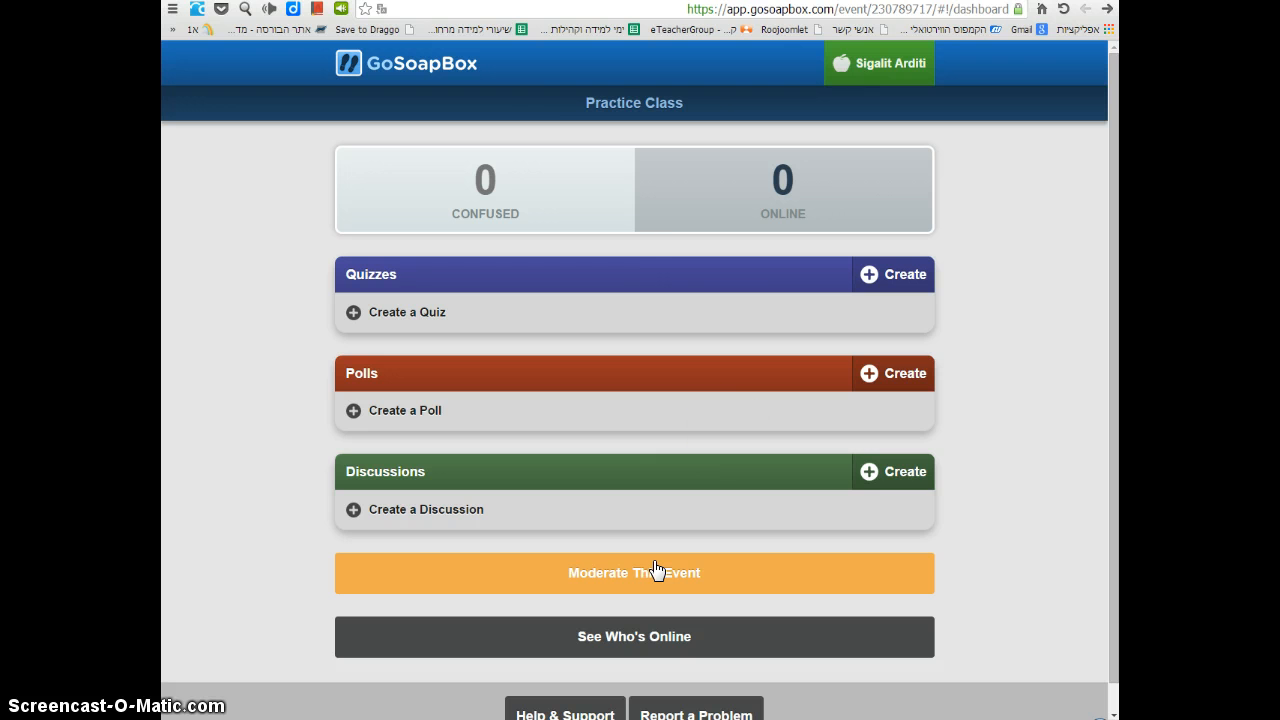
drag(587, 103, 696, 103)
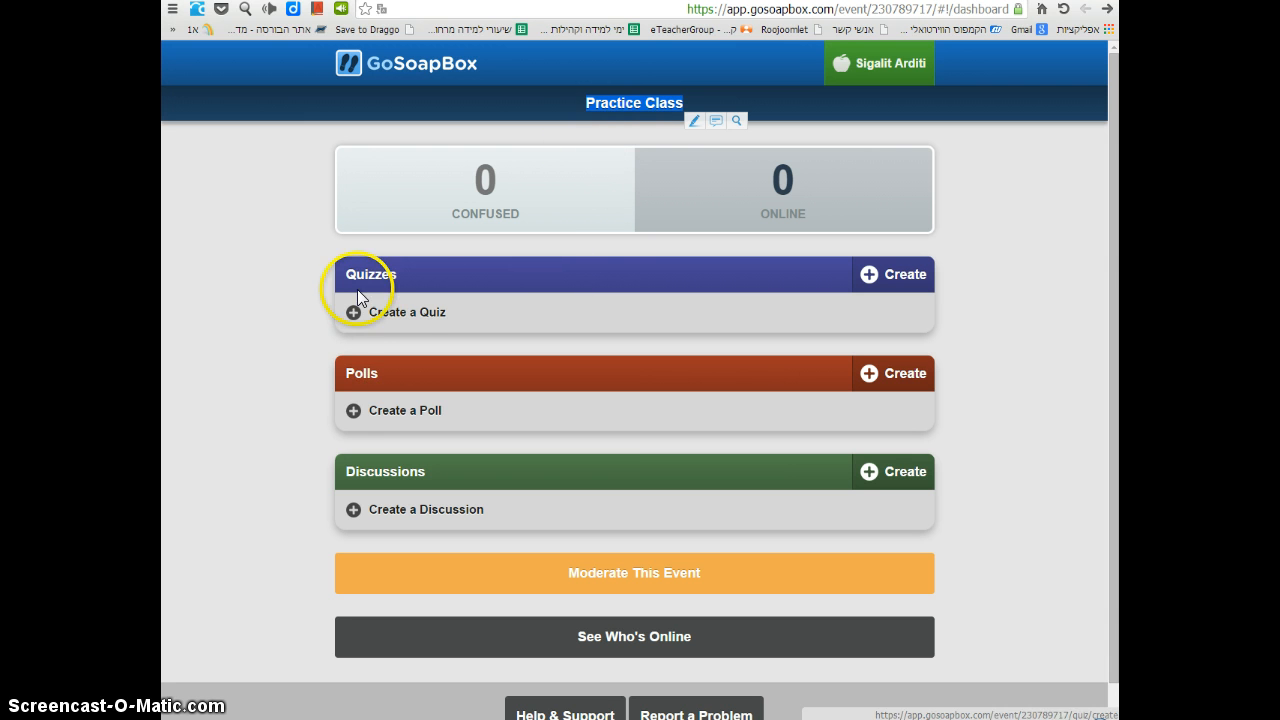
drag(346, 272, 397, 274)
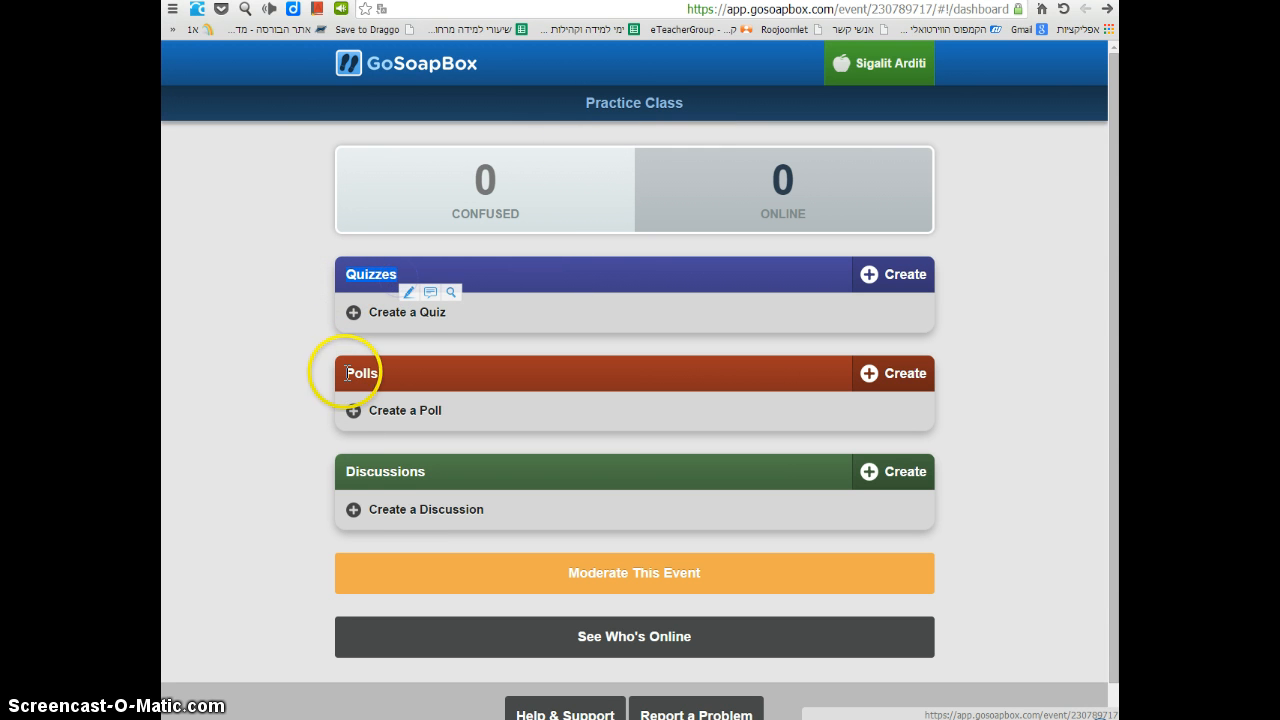
drag(346, 372, 379, 373)
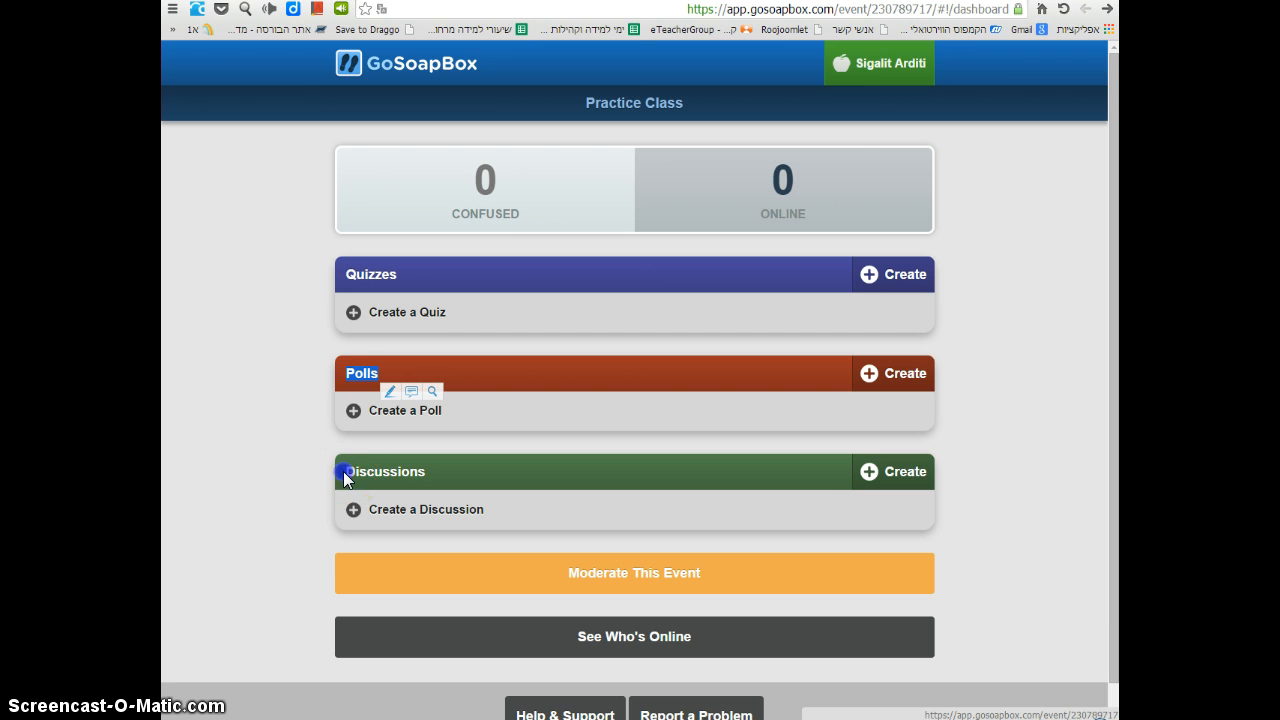
mouse_move(346, 472)
mouse_down()
mouse_move(421, 469)
mouse_move(410, 474)
mouse_up()
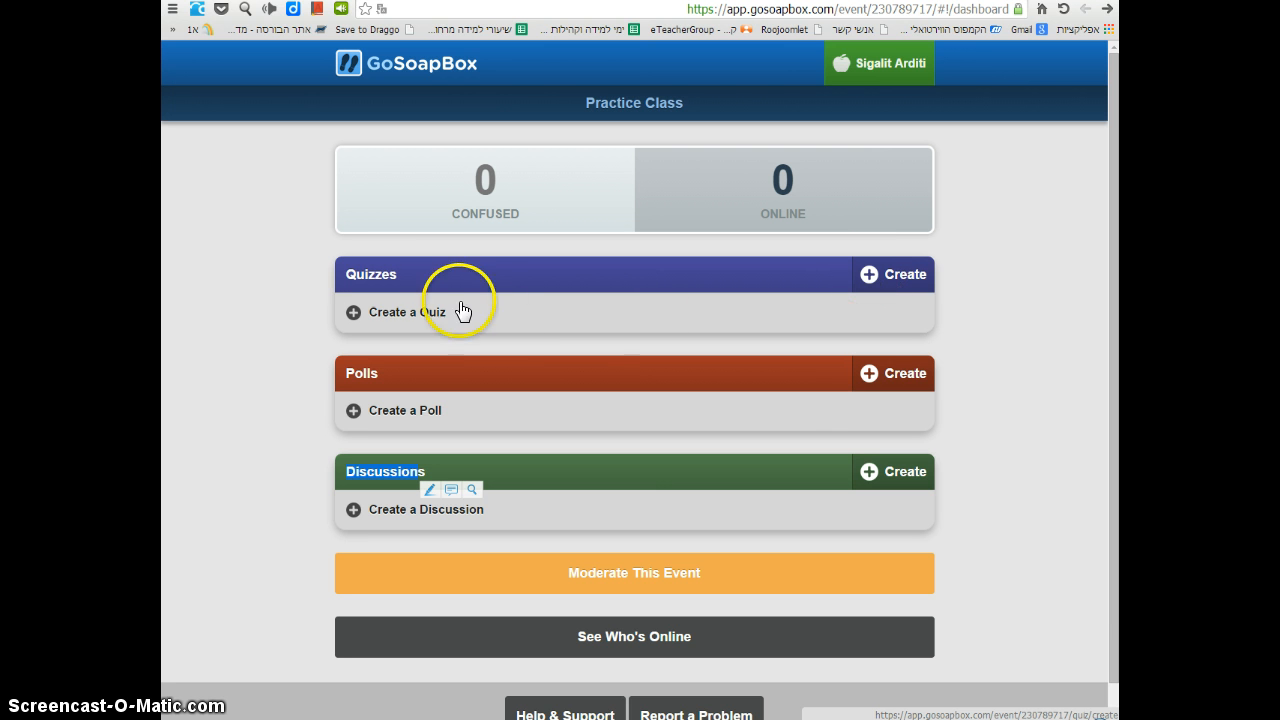
drag(345, 274, 403, 276)
Step: Create a new quiz named "Geography Quiz" in the Practice Class event
click(866, 276)
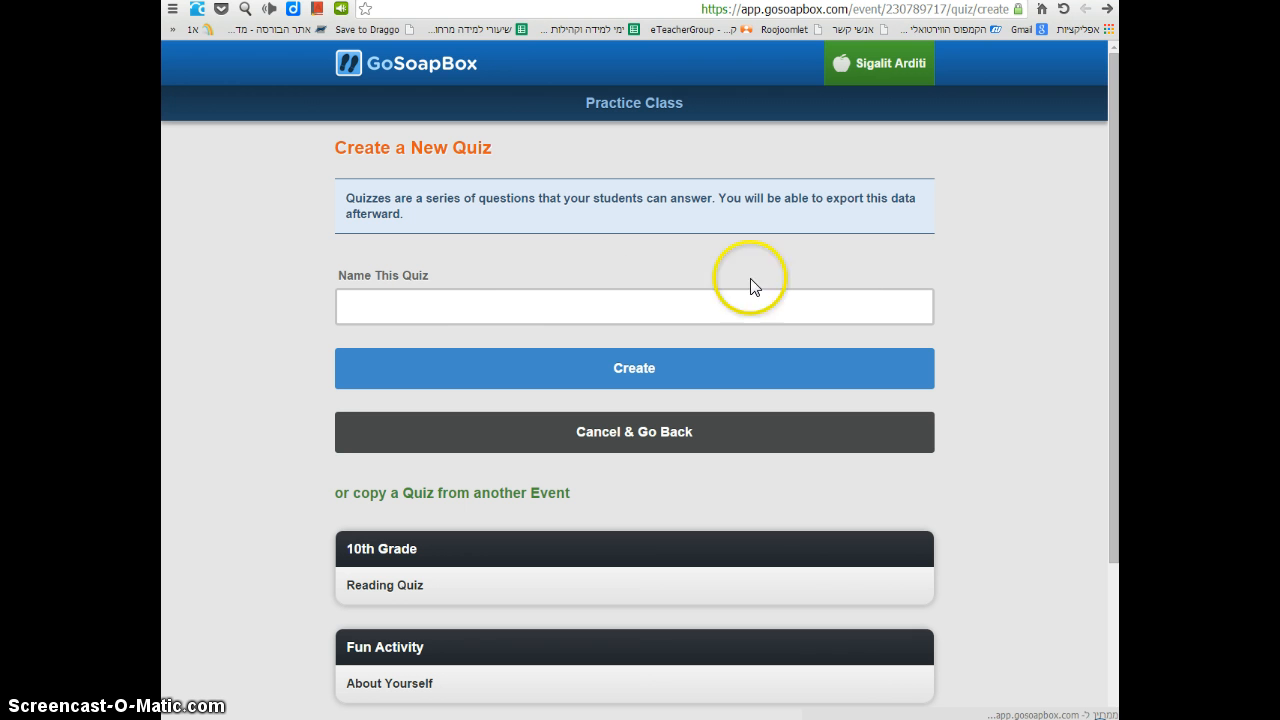
click(416, 304)
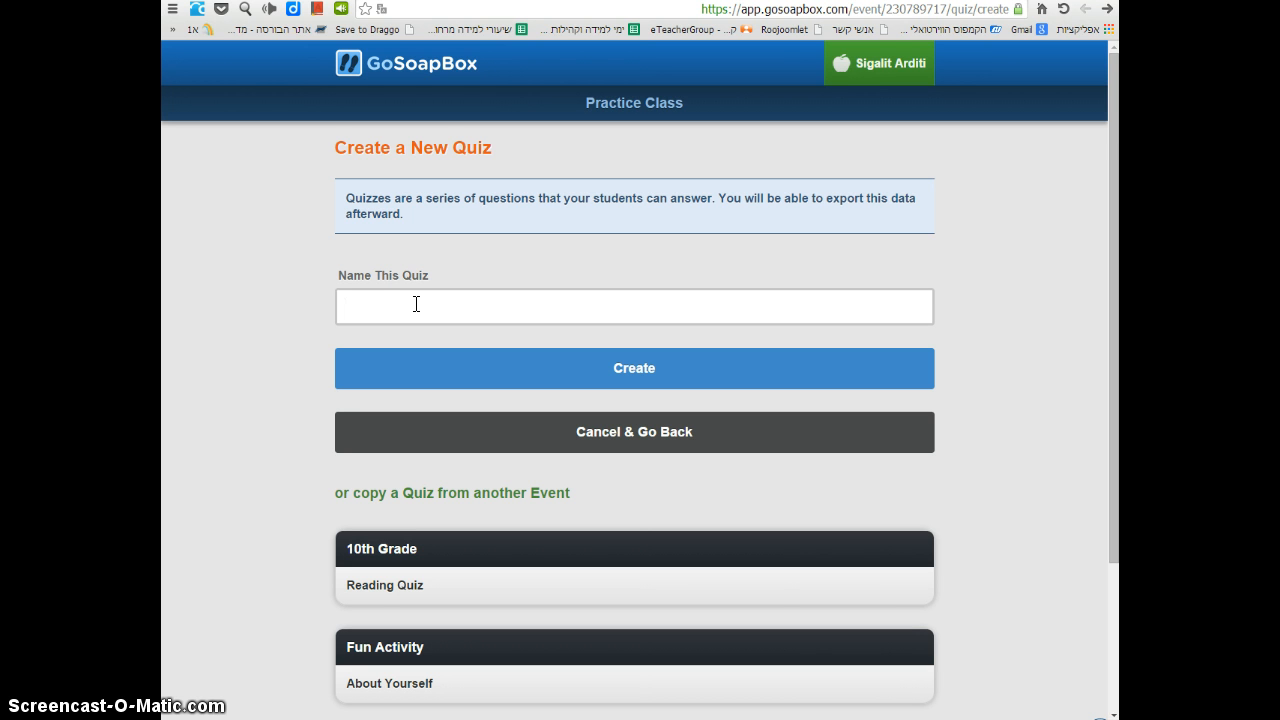
text(Ge)
text(ography Quiz)
click(636, 372)
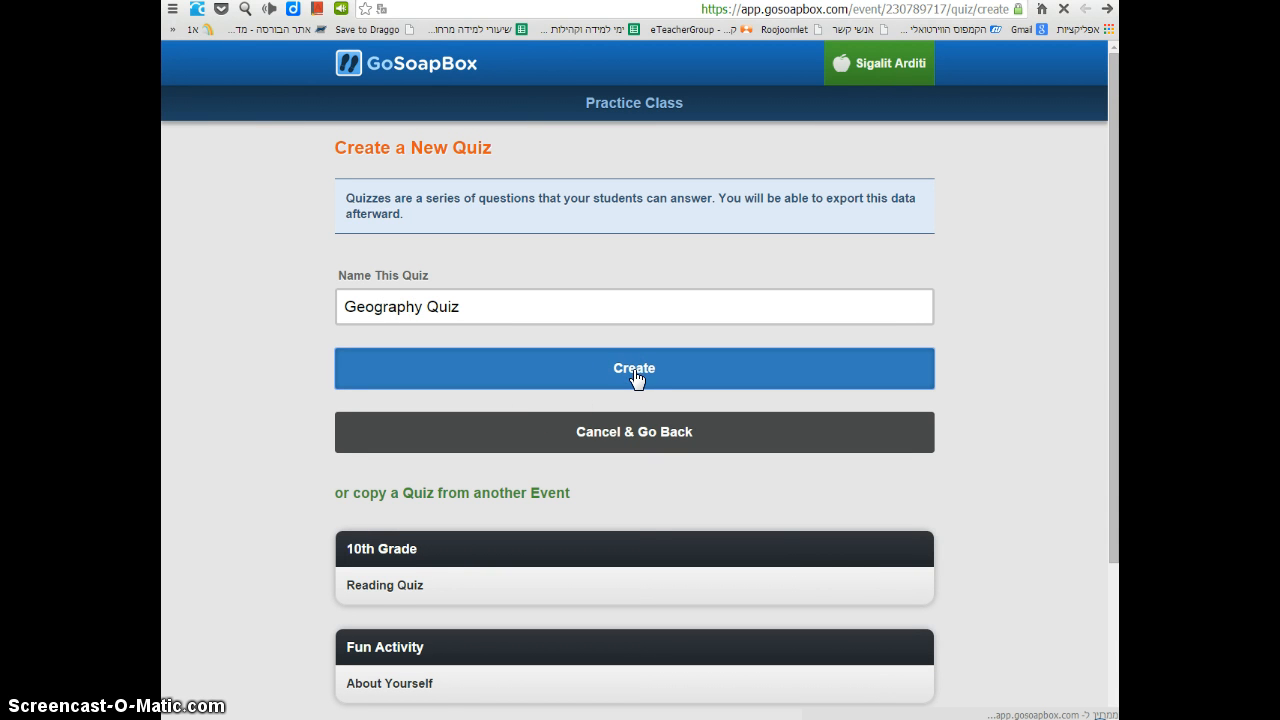
click(410, 406)
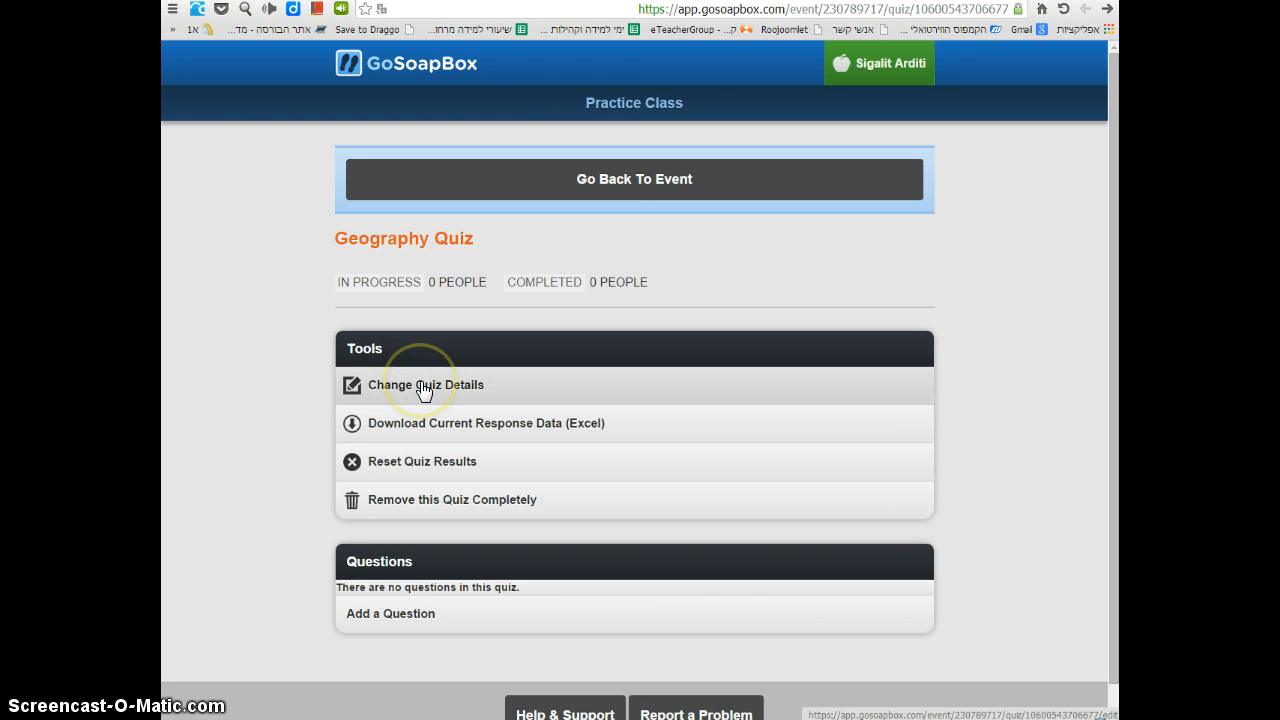
click(430, 436)
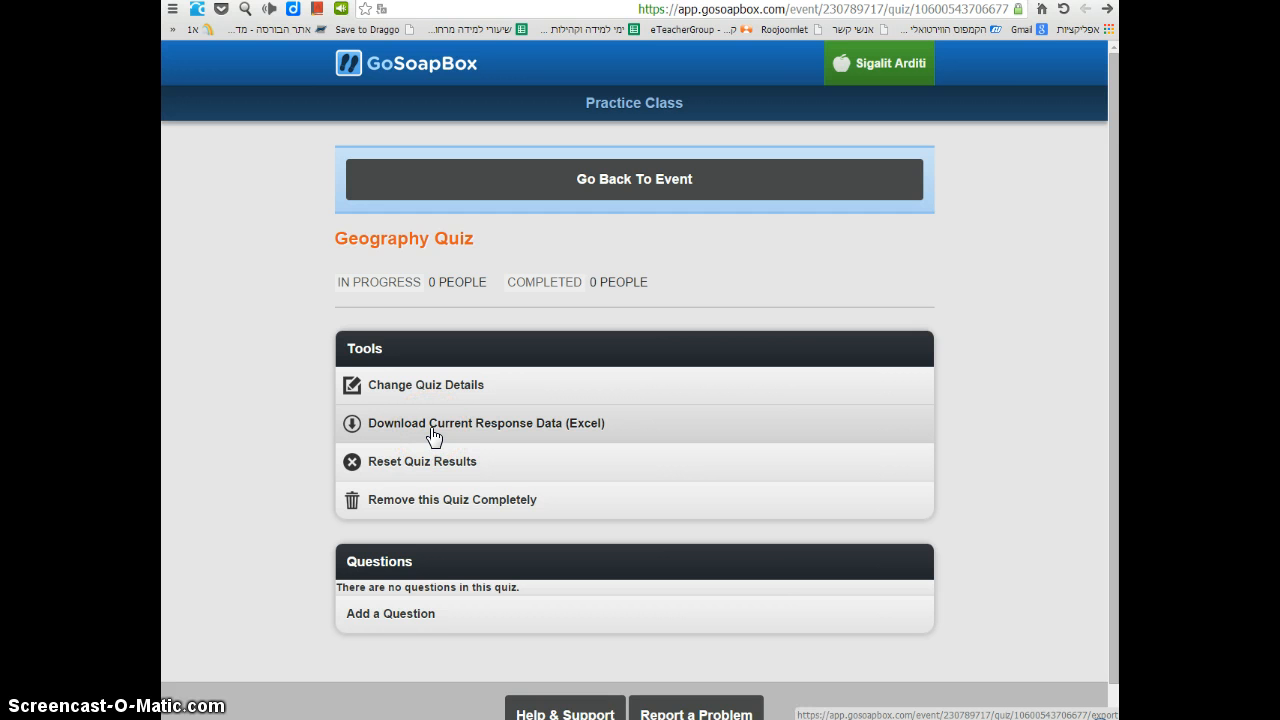
click(424, 465)
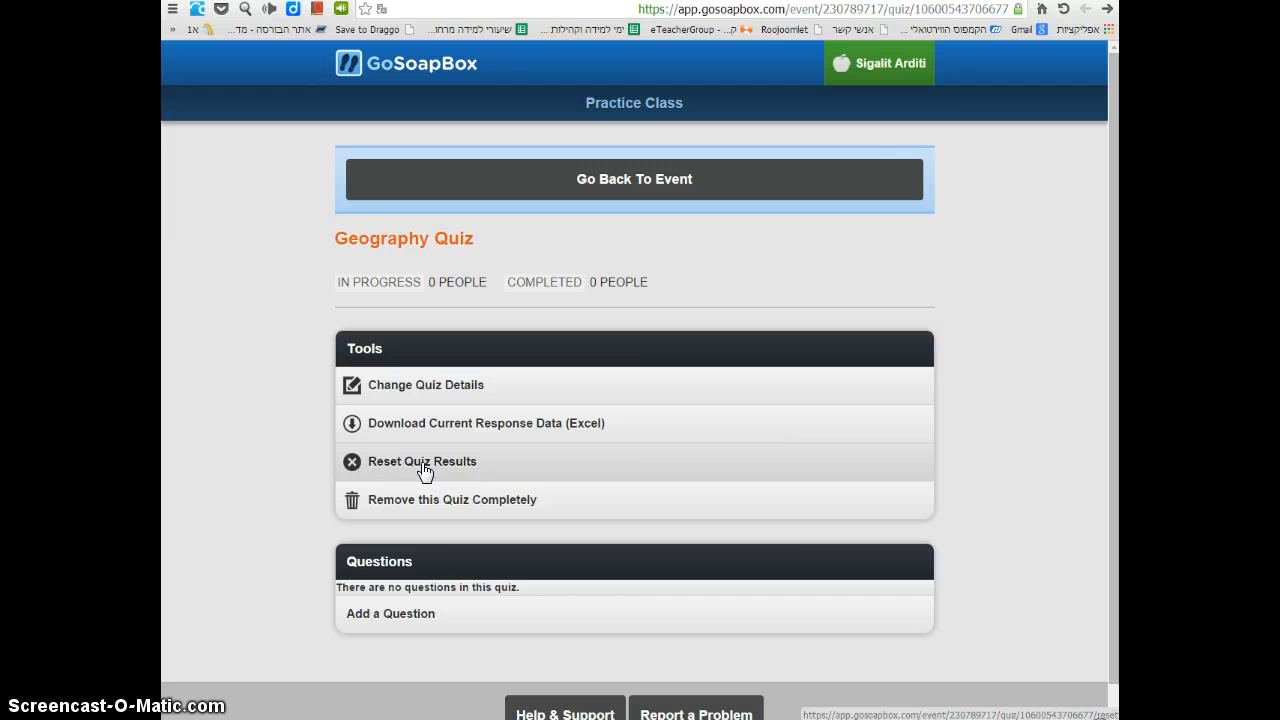
click(436, 508)
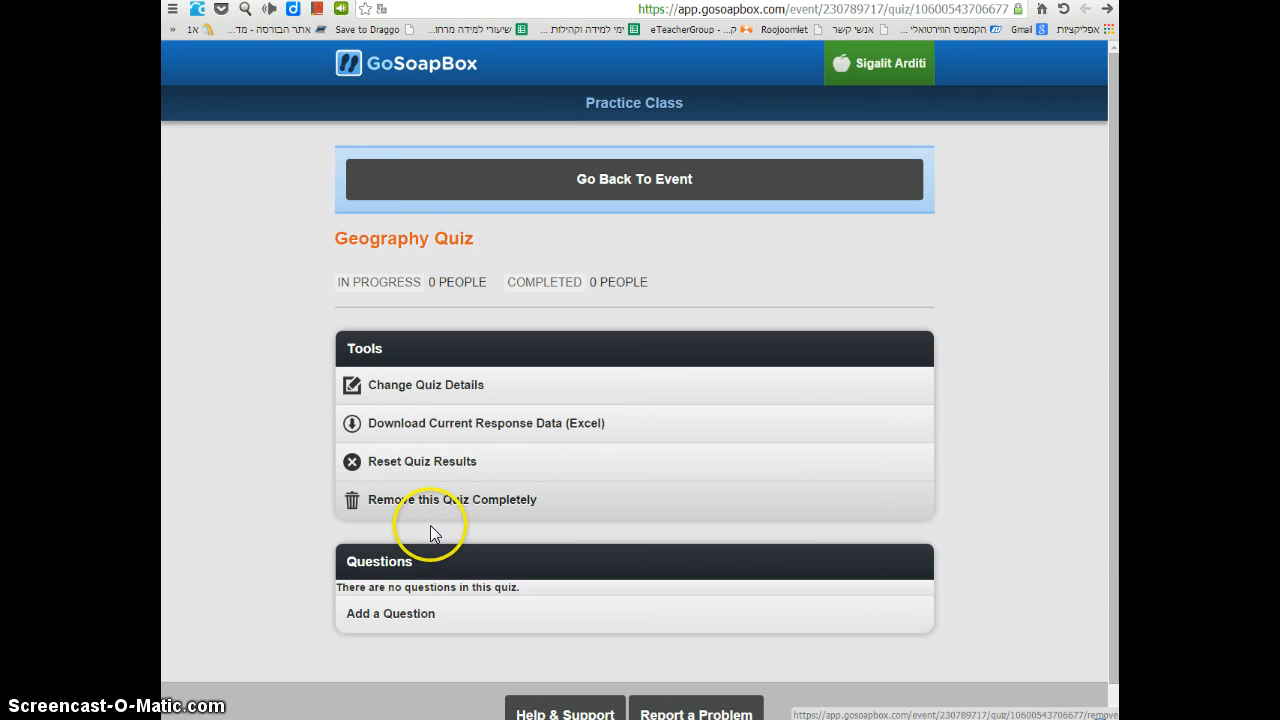
Step: Add a question to the Geography Quiz with the text "What's the largest size country in the world?"
click(389, 620)
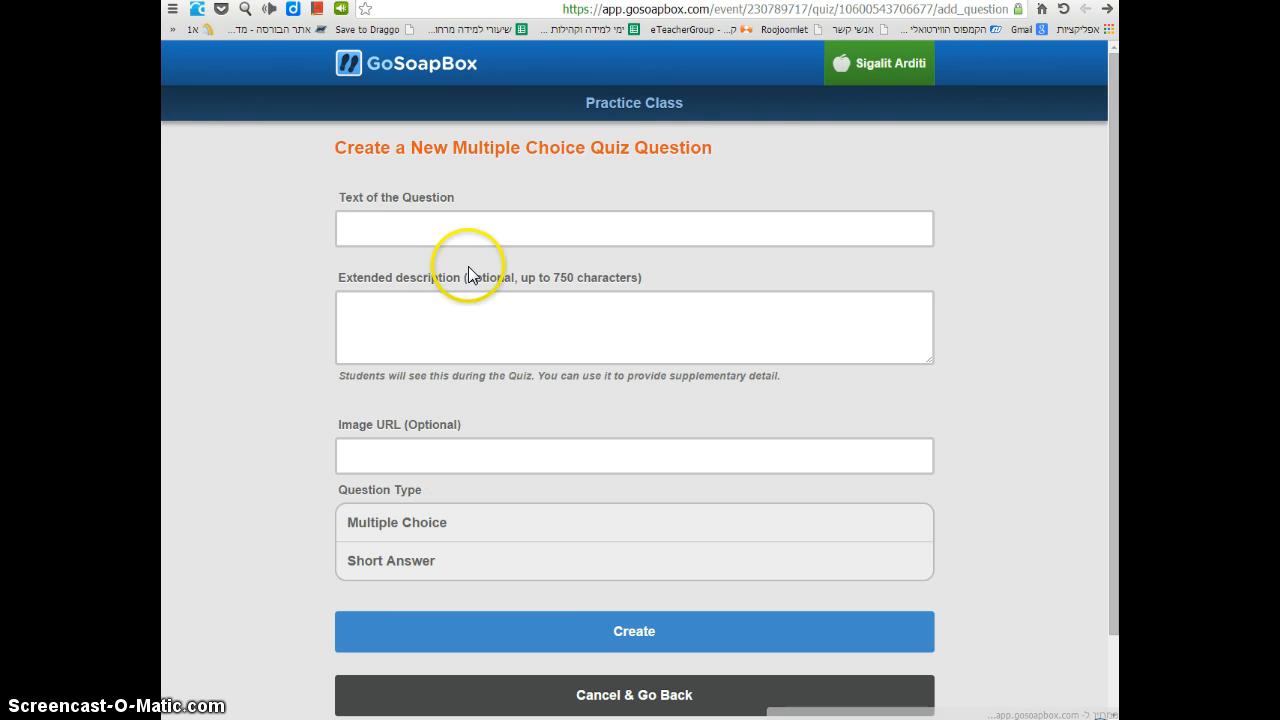
click(367, 237)
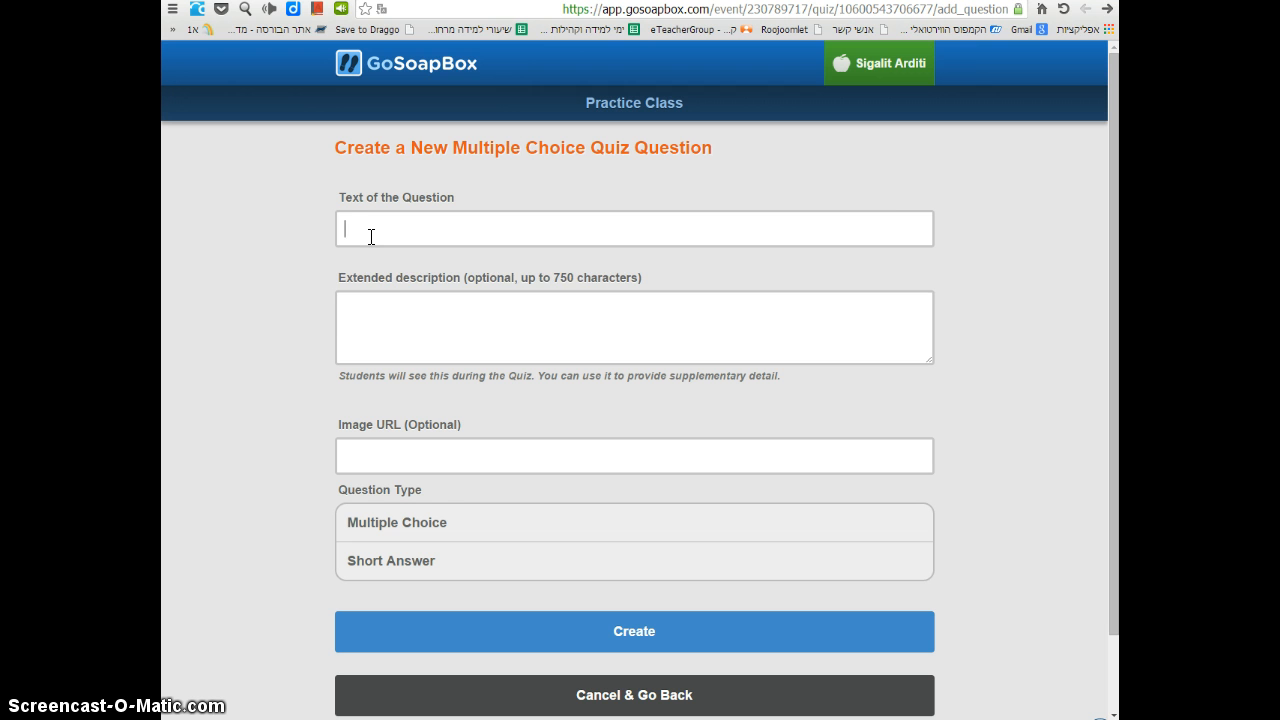
text(What's you)
key(BackSpace)
key(BackSpace)
text(the lag)
key(BackSpace)
text(rgest size countr)
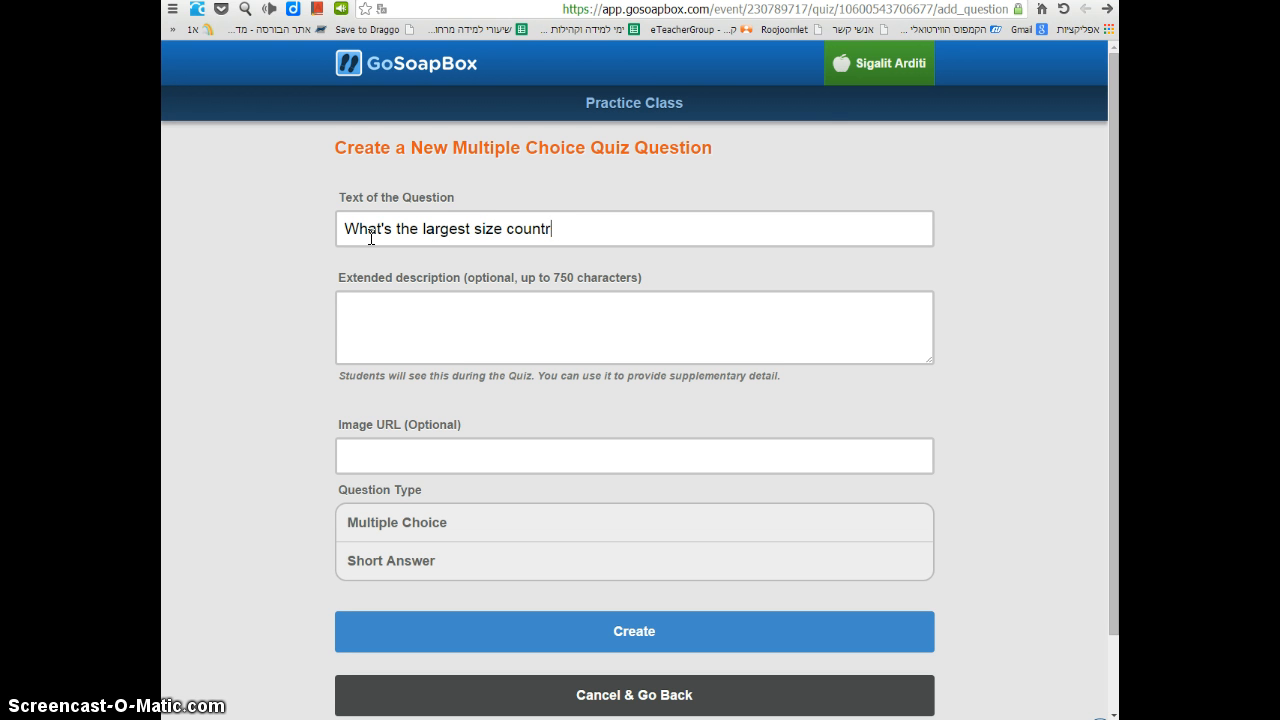
text(y in the world?)
Step: Set the question type to Multiple Choice, leaving the optional description and image URL empty, and create the question
click(378, 320)
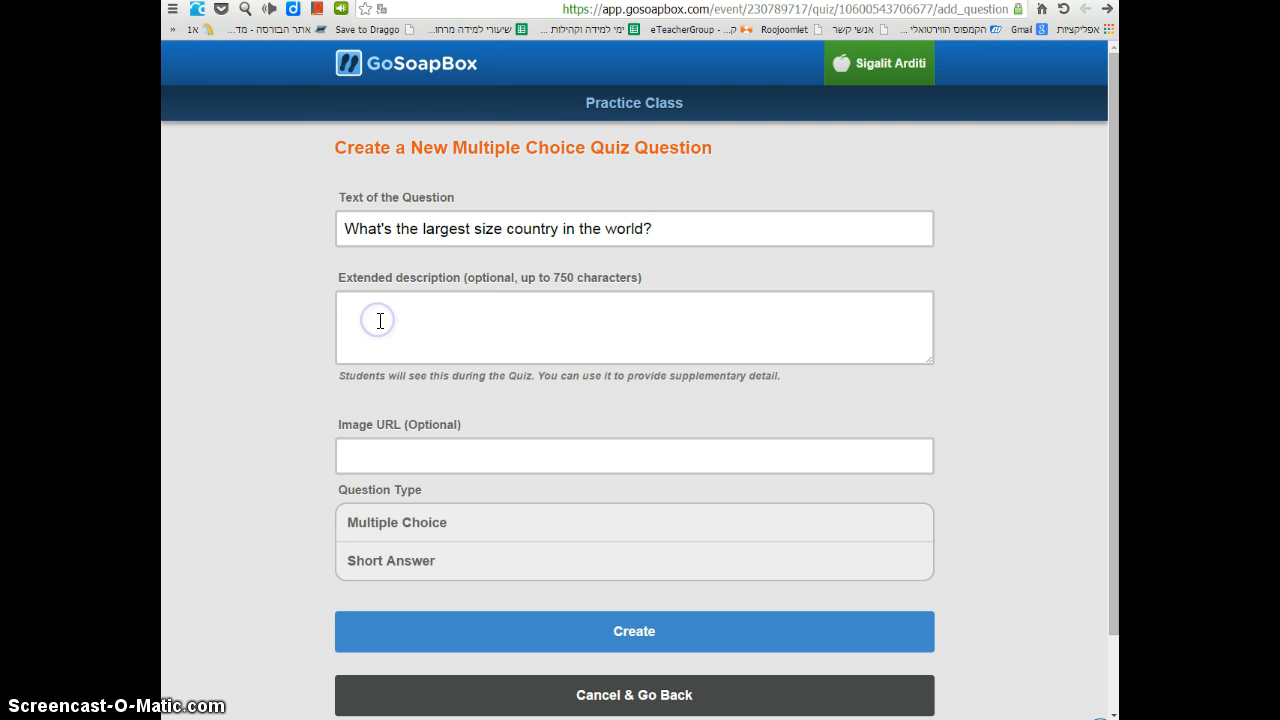
text(a)
scroll(380, 324, down, 1)
click(389, 374)
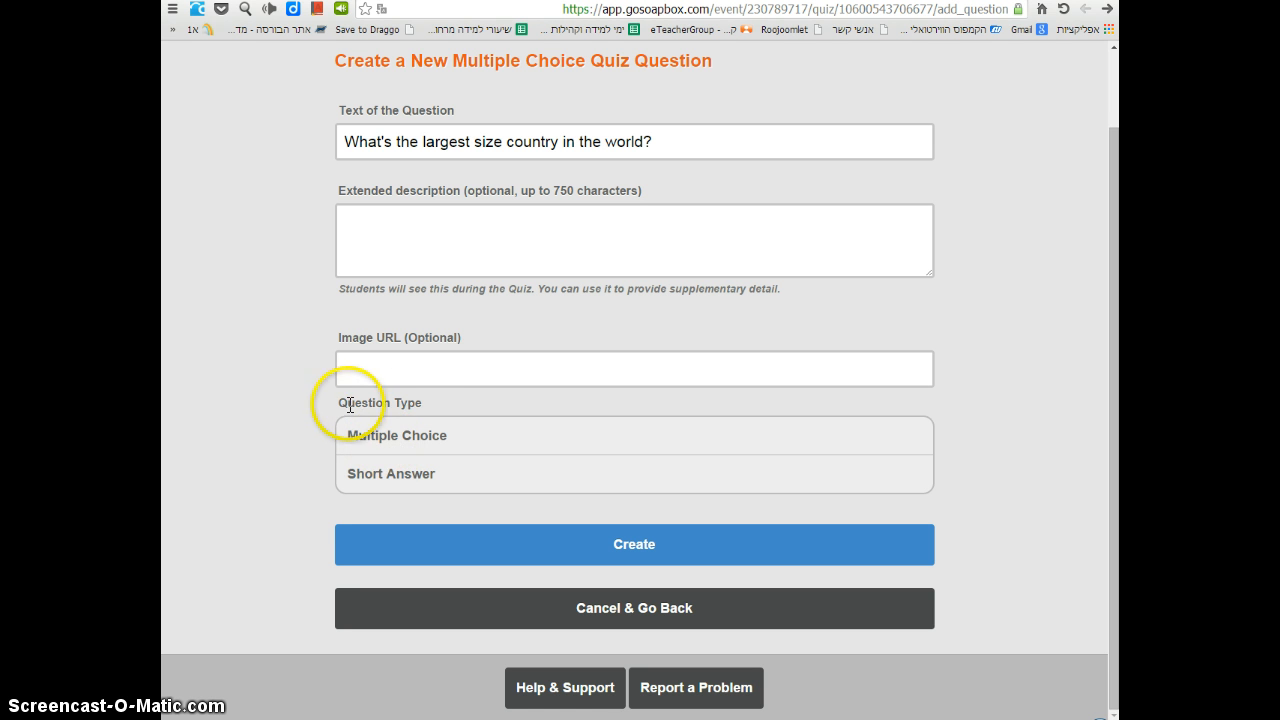
drag(350, 405, 430, 403)
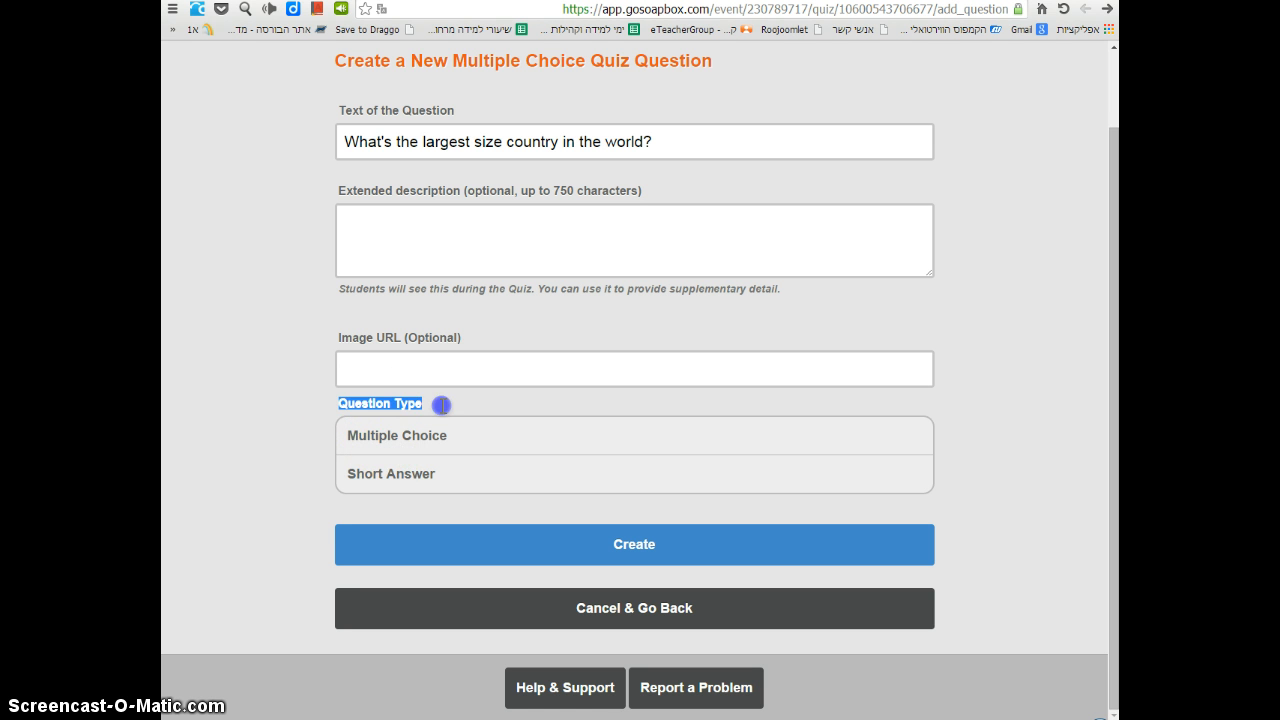
click(386, 438)
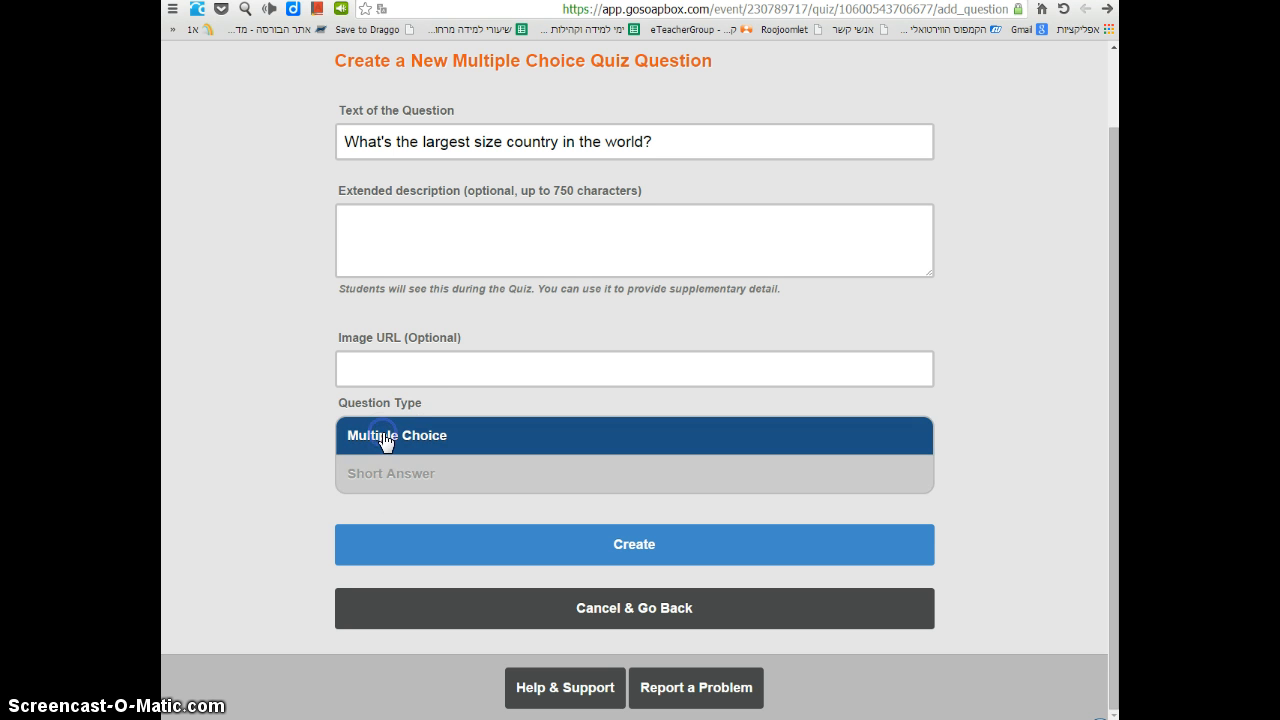
click(623, 547)
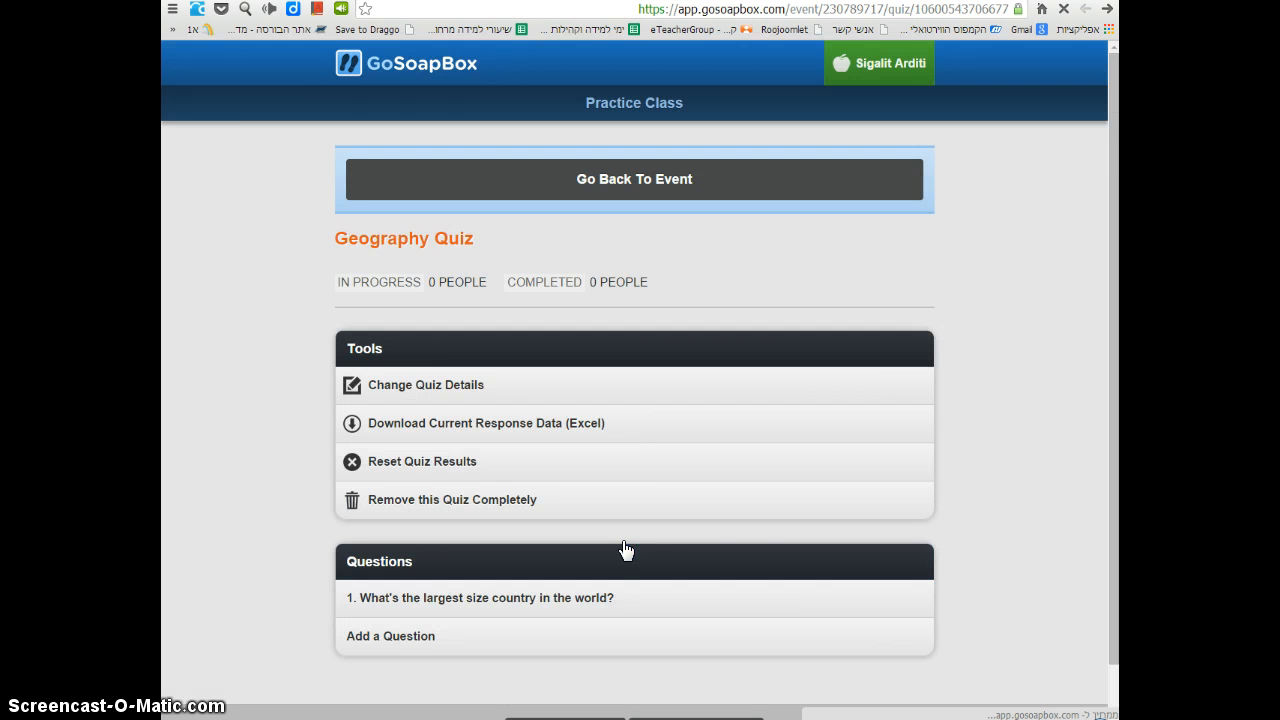
Step: Open the largest-country question for editing and enter Canada, Russia and U.S.A. as choices 1 to 3
scroll(576, 500, down, 1)
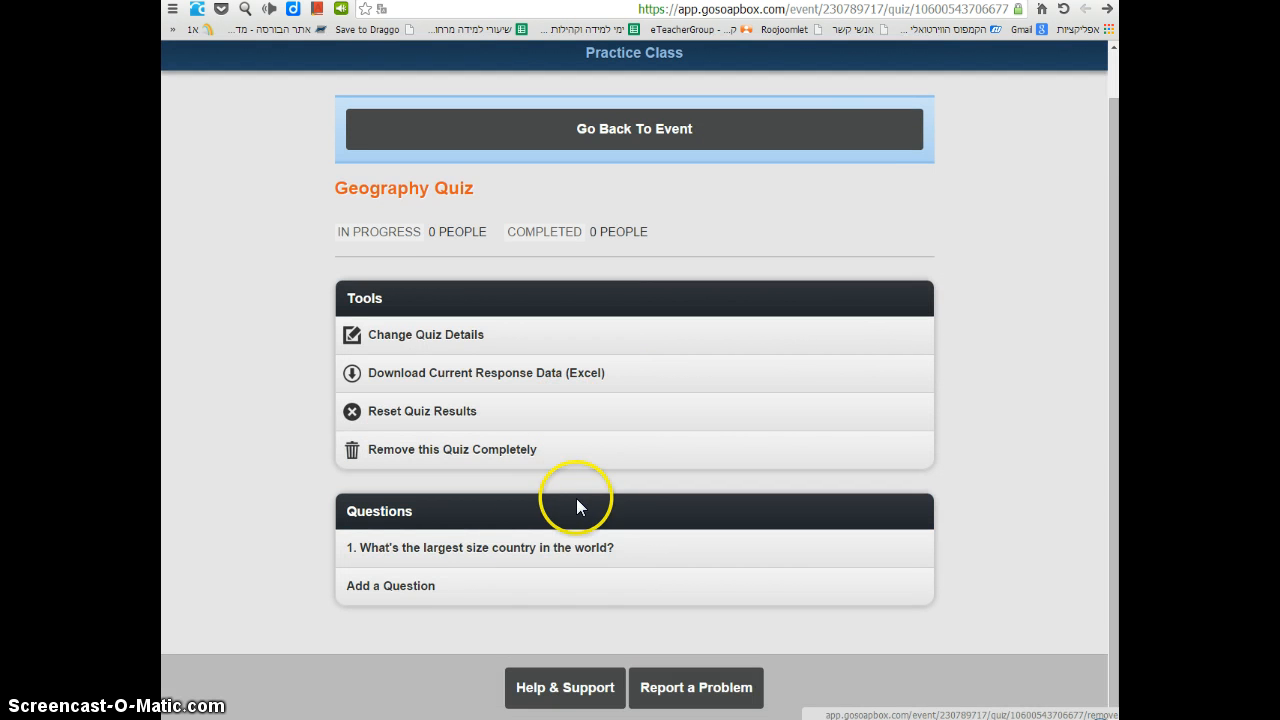
click(481, 552)
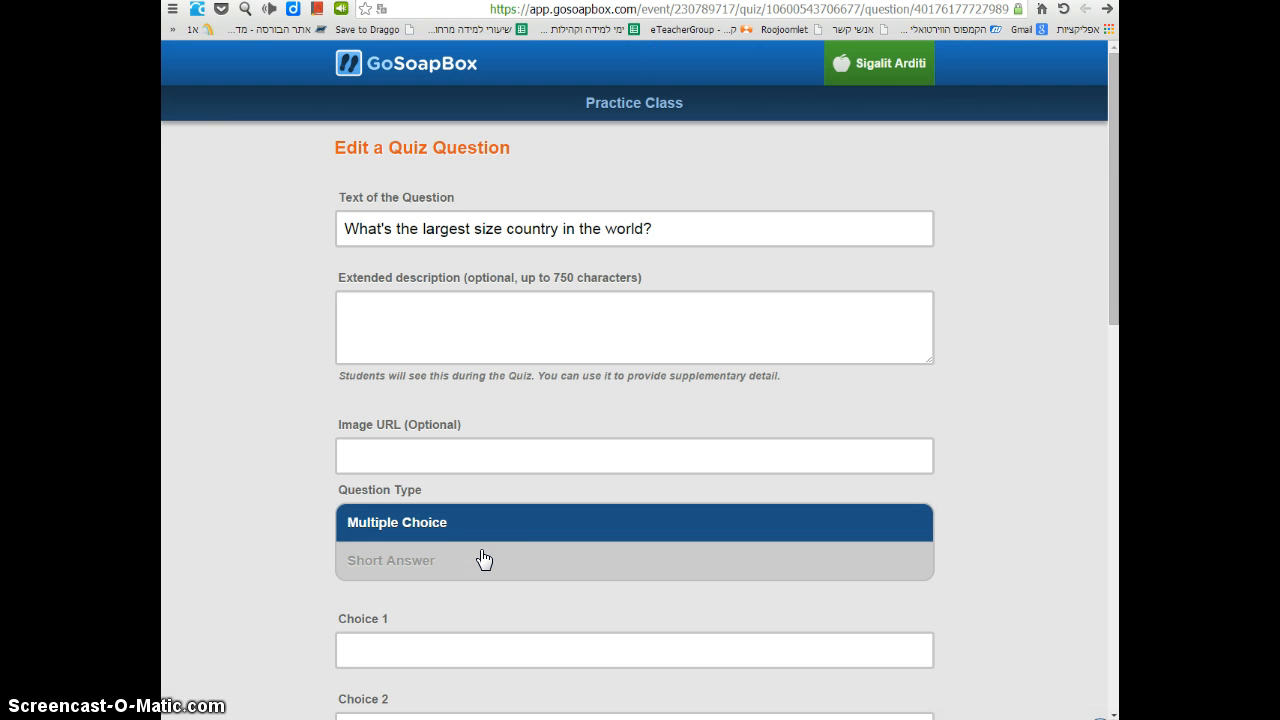
scroll(478, 560, down, 2)
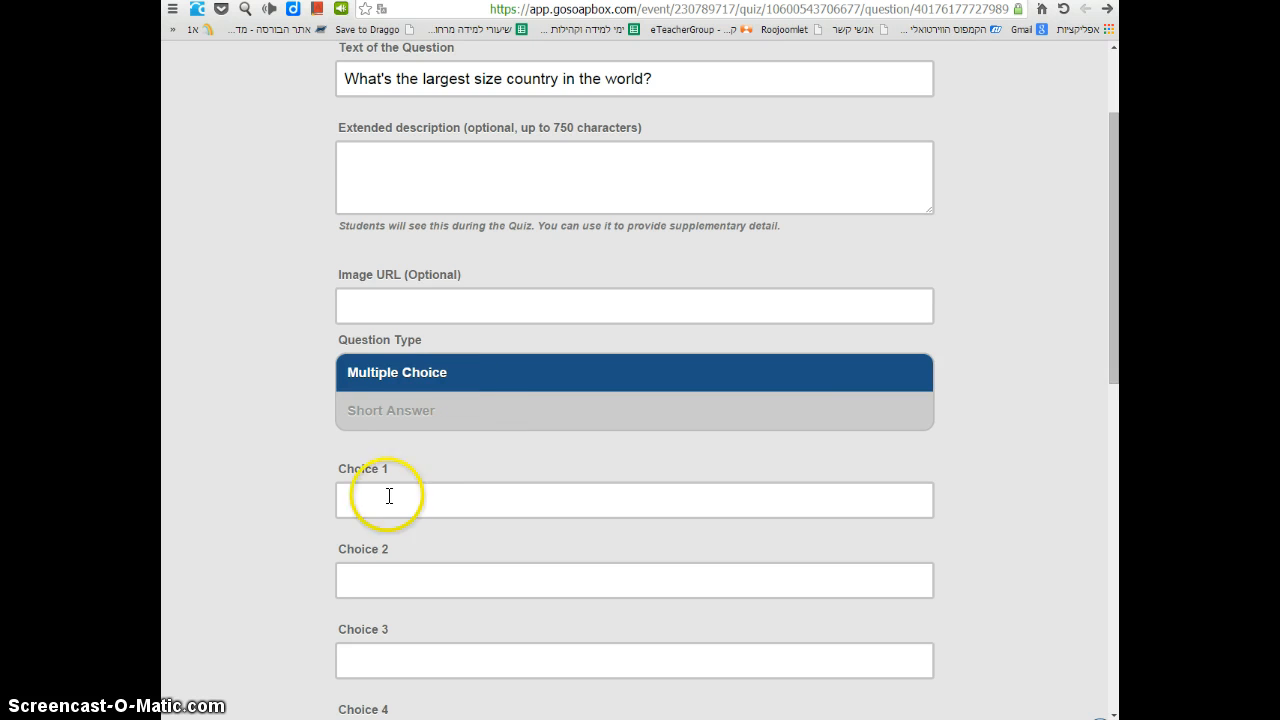
scroll(391, 466, down, 2)
click(375, 347)
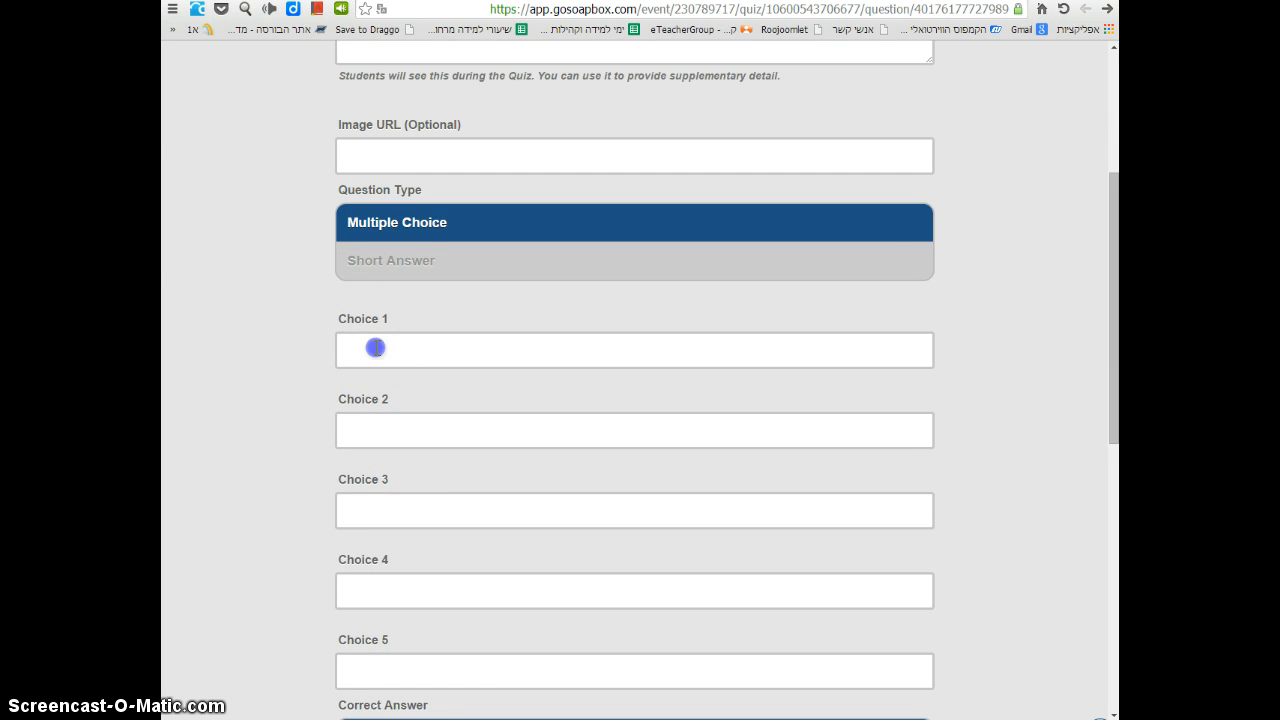
text(Canada)
click(407, 436)
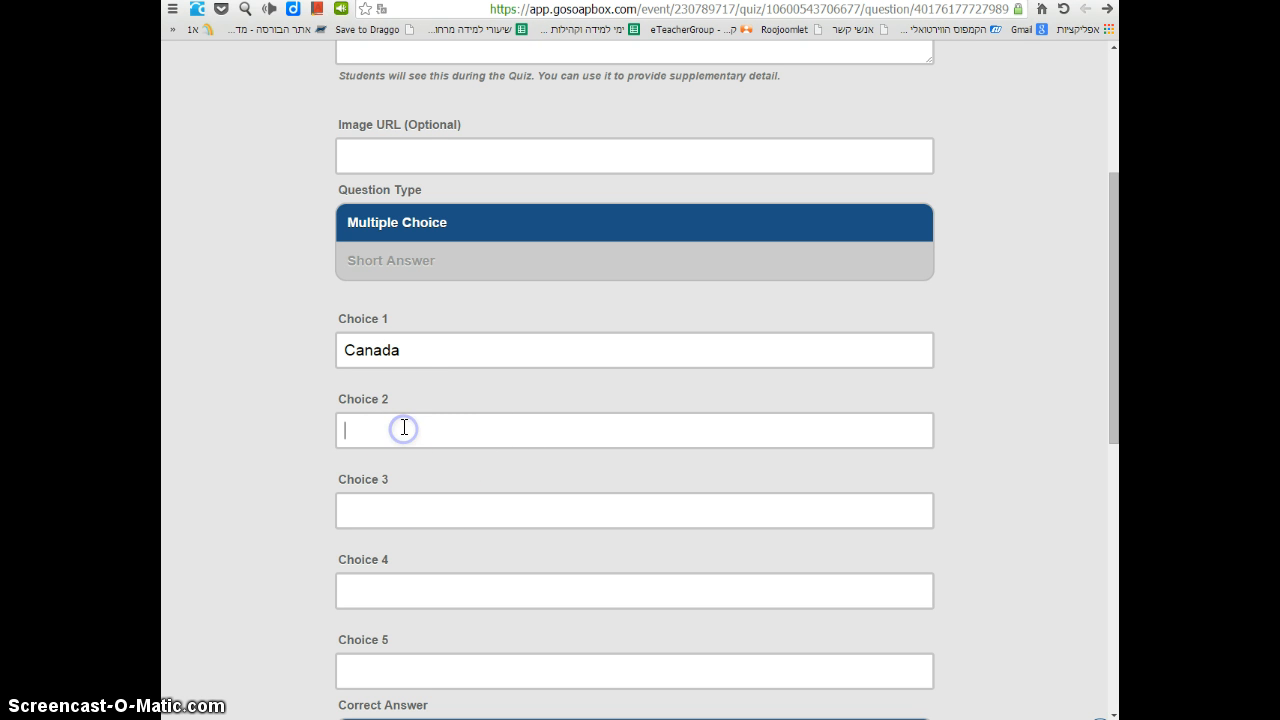
text(Russia)
click(409, 500)
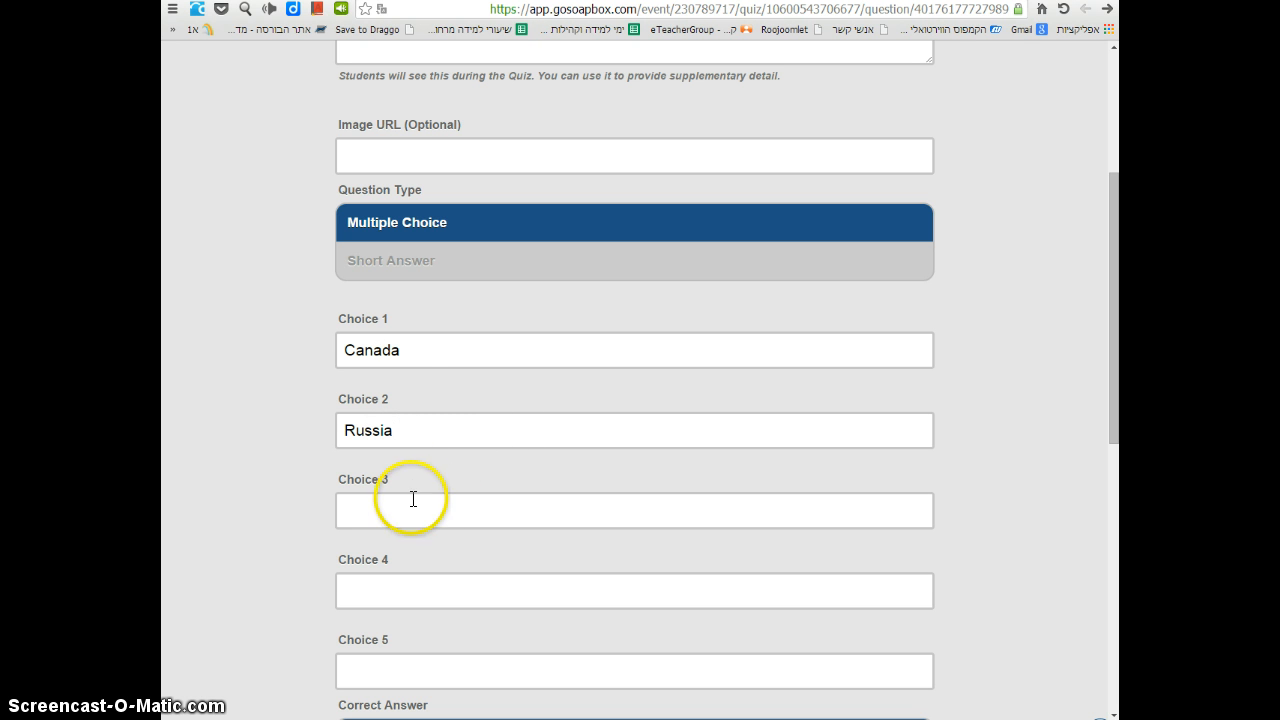
text(U)
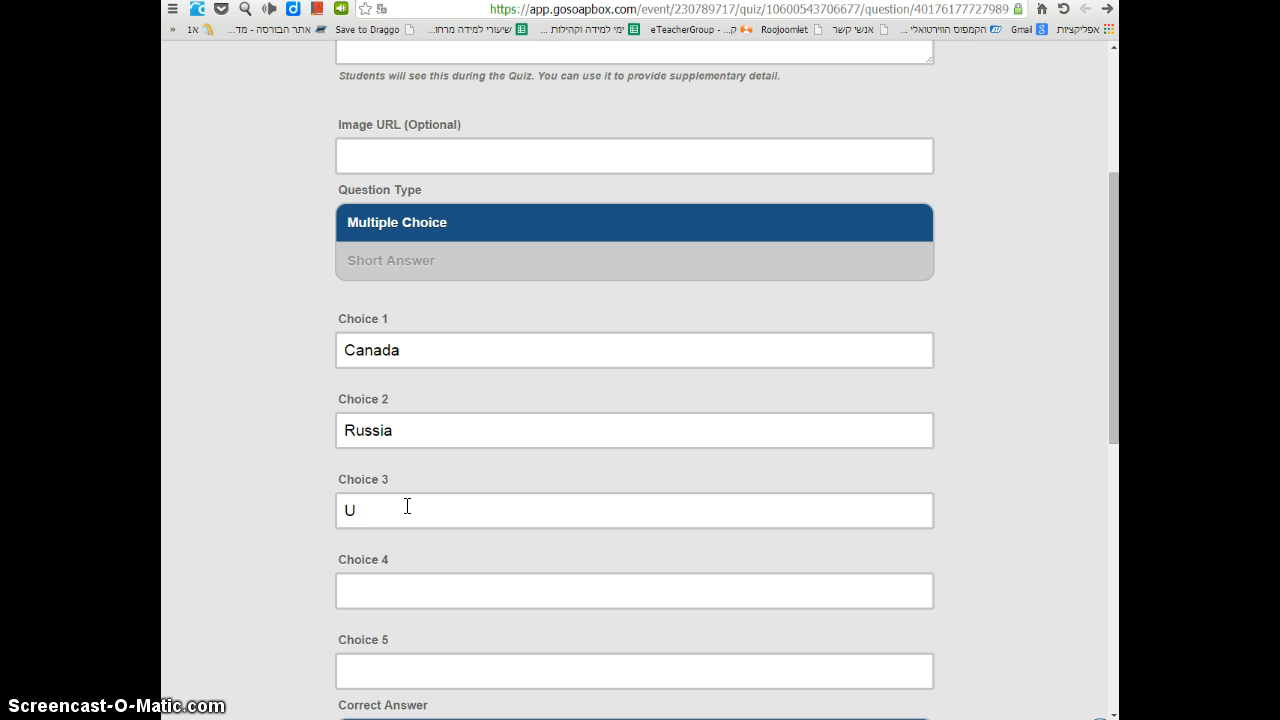
text(.S.A.)
Step: Mark Russia as the correct answer to the largest-country question
scroll(407, 507, down, 2)
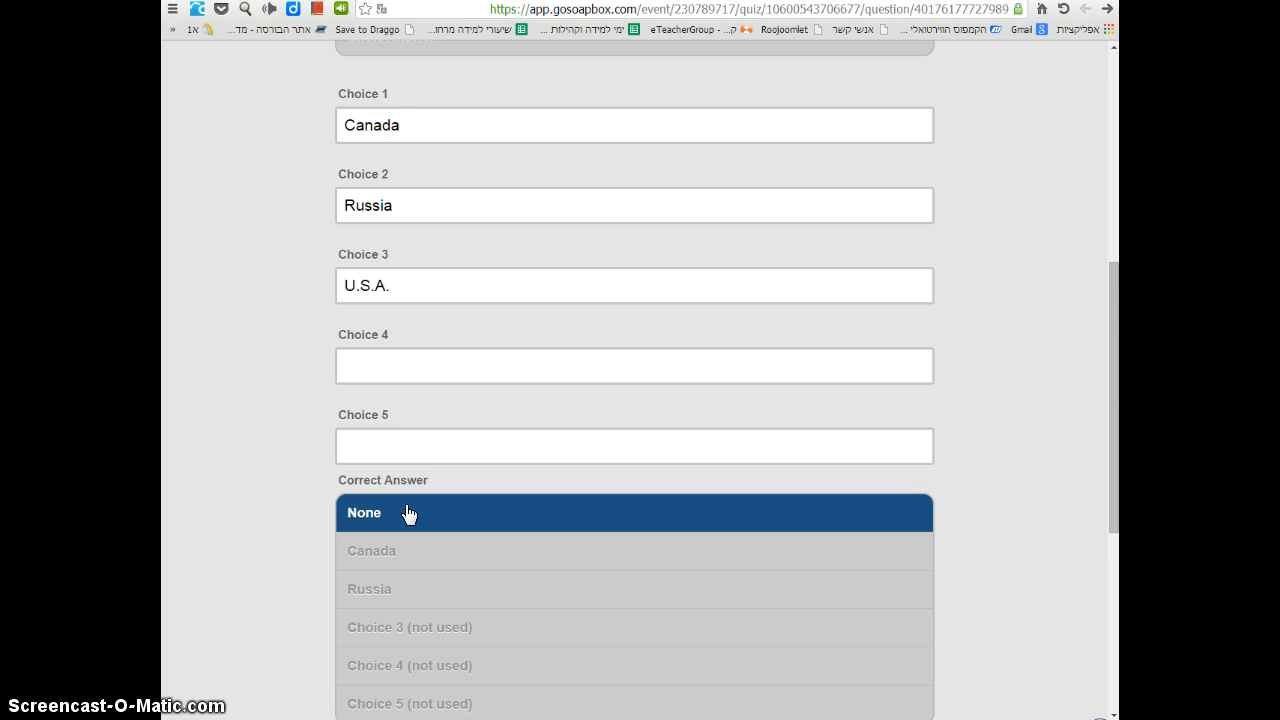
scroll(407, 513, down, 1)
click(427, 510)
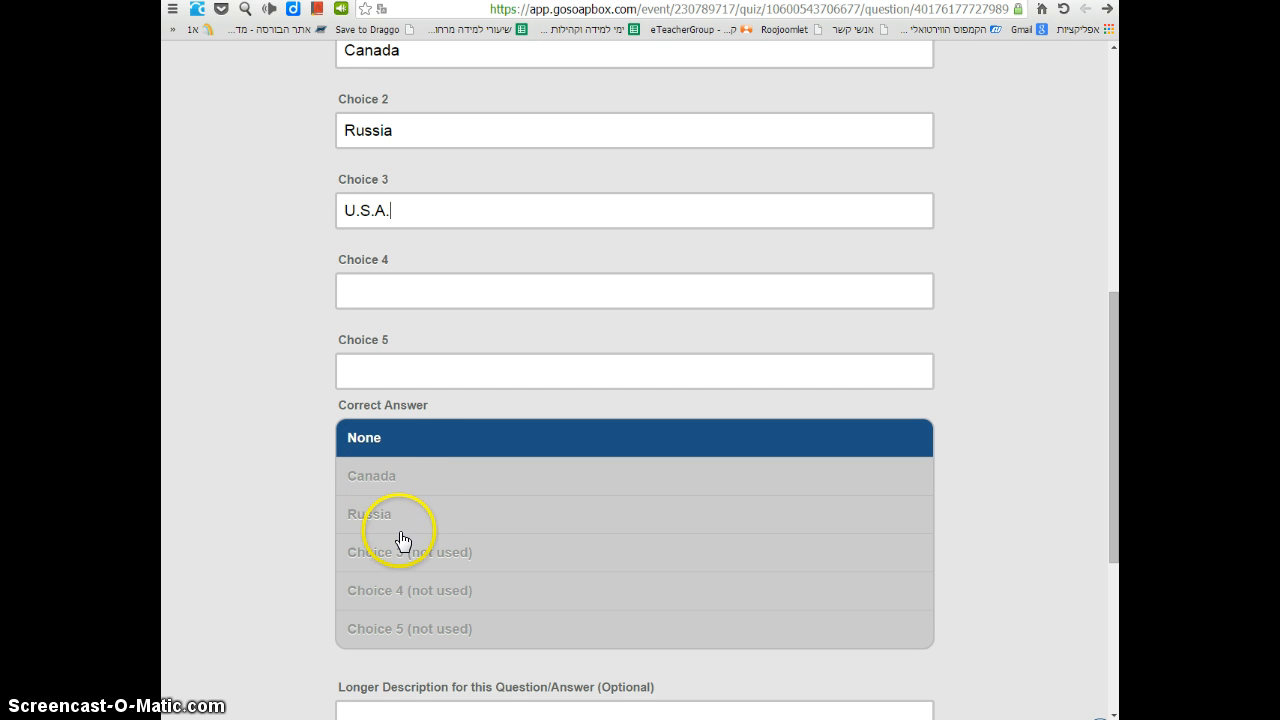
click(396, 522)
Step: Enter "Russia is the largest size country in the world." as the longer question/answer description and save the question
scroll(457, 523, down, 3)
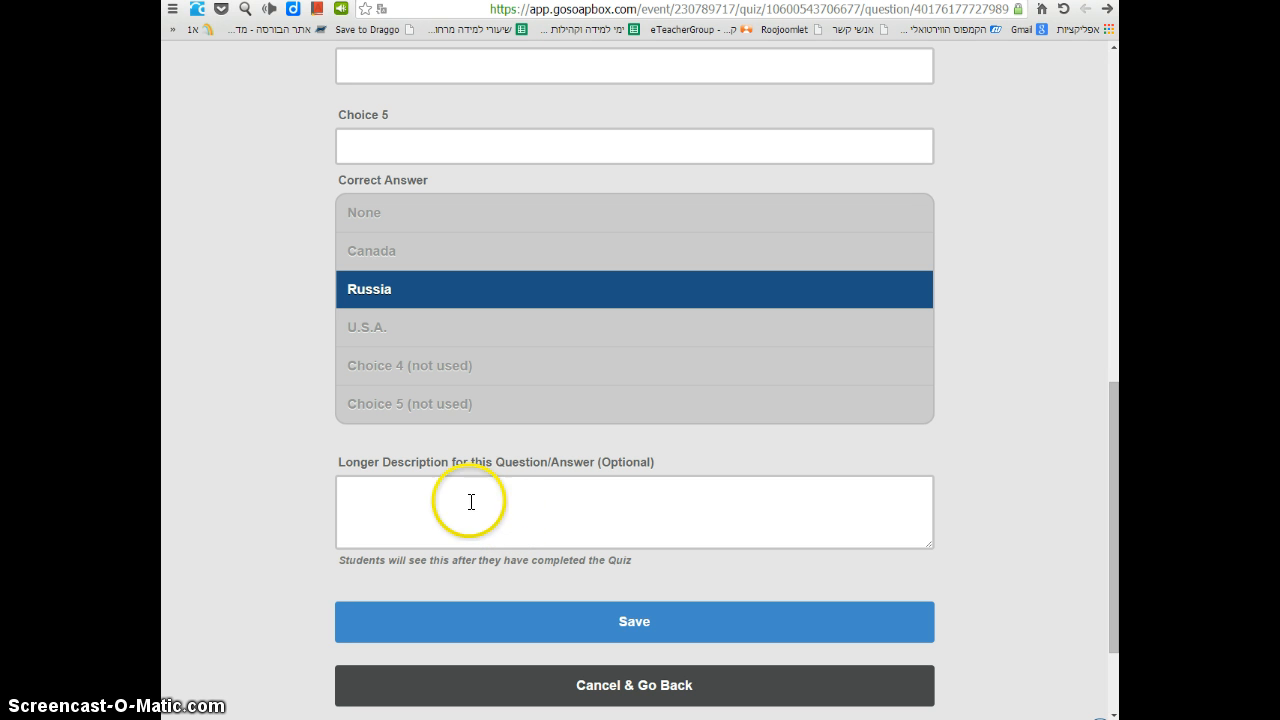
click(470, 501)
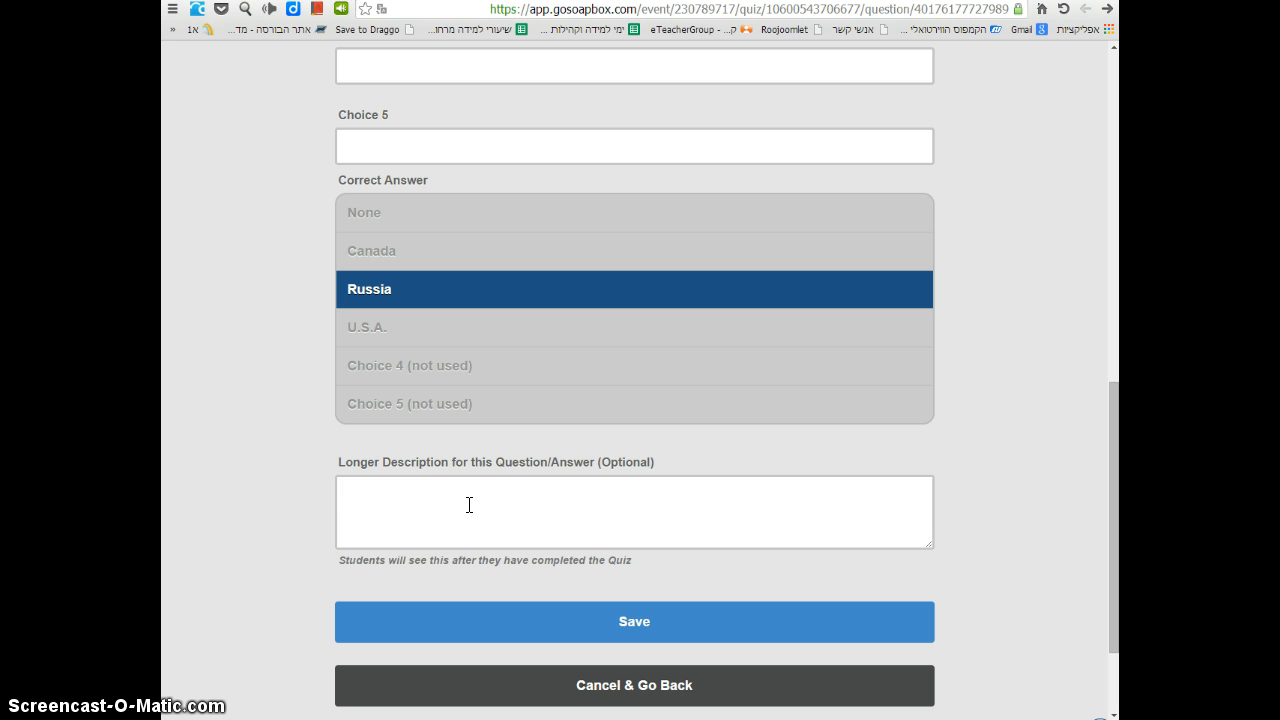
click(469, 505)
text(Russia is the largest size country in the world.)
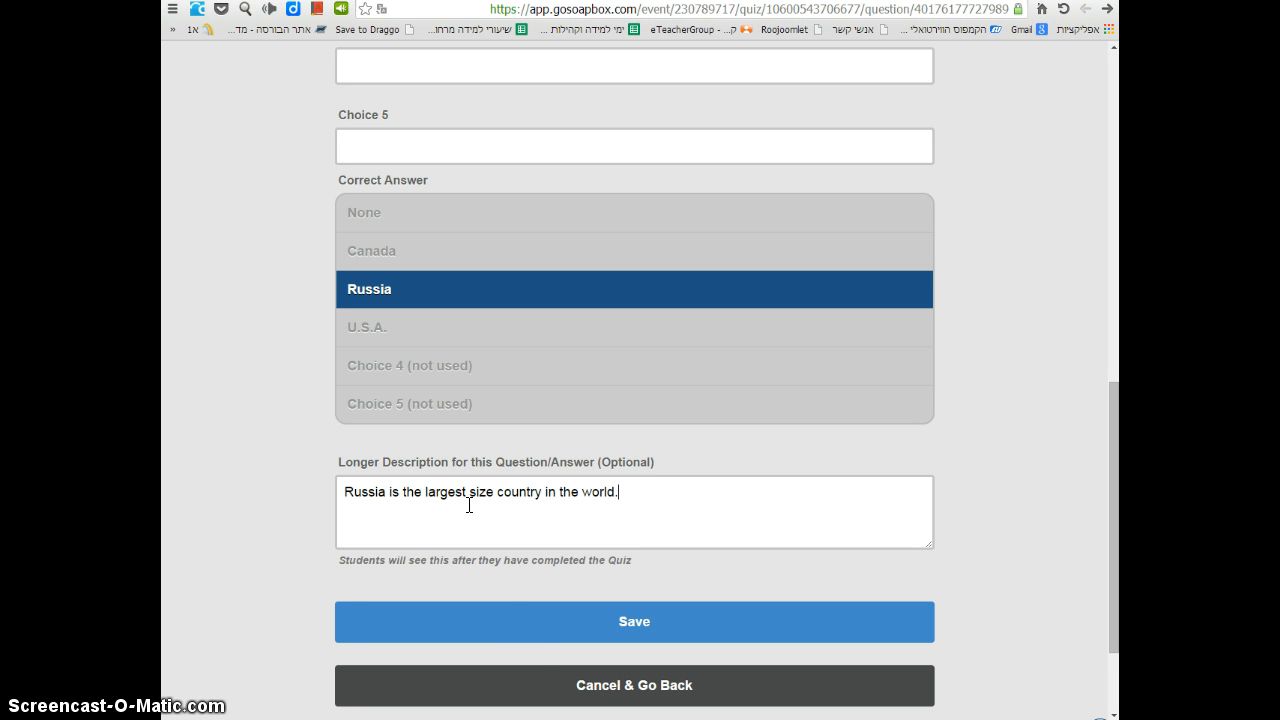
click(643, 638)
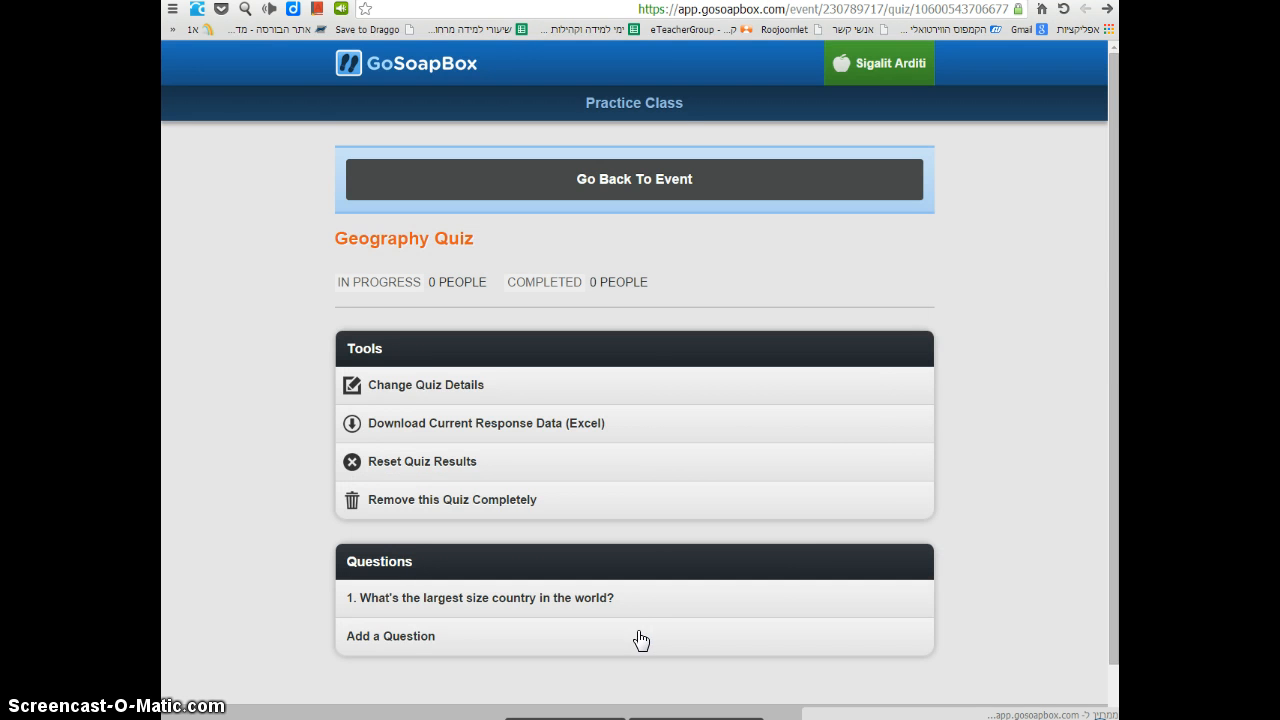
Step: Create a second quiz question of type Multiple Choice with the text "Which country did Chirstopher Columbus discover?"
scroll(510, 555, down, 1)
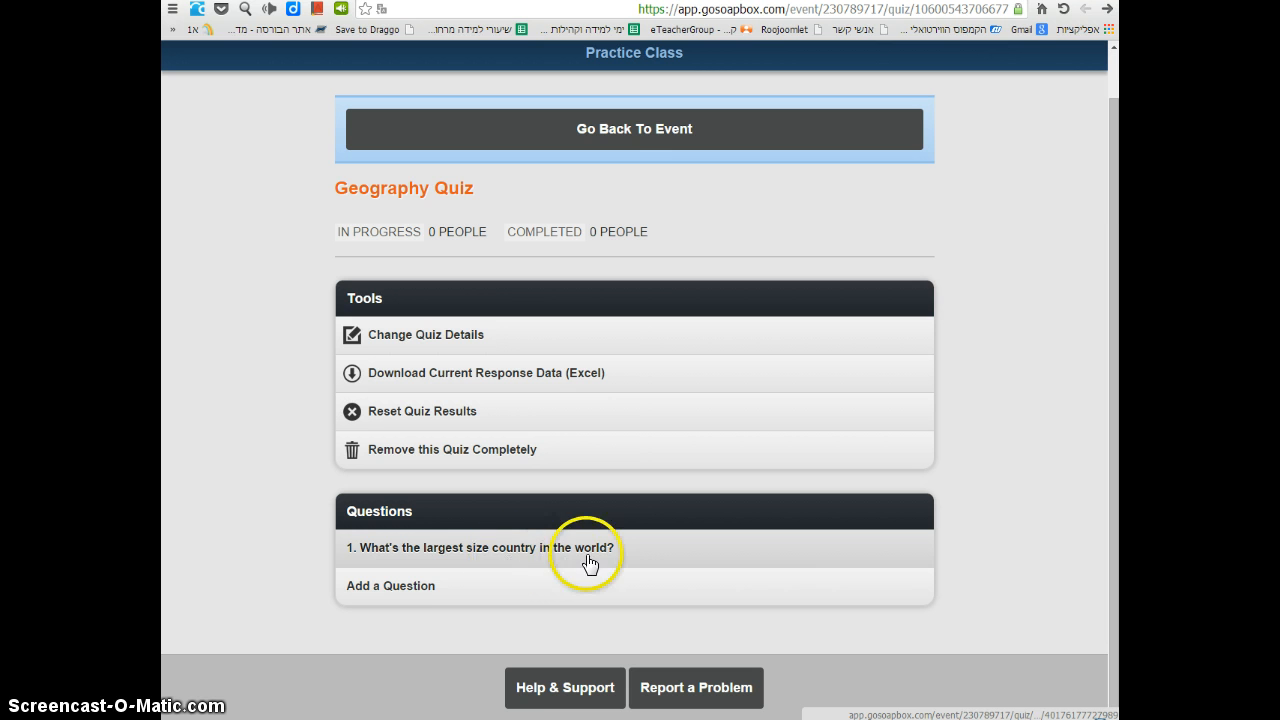
click(385, 596)
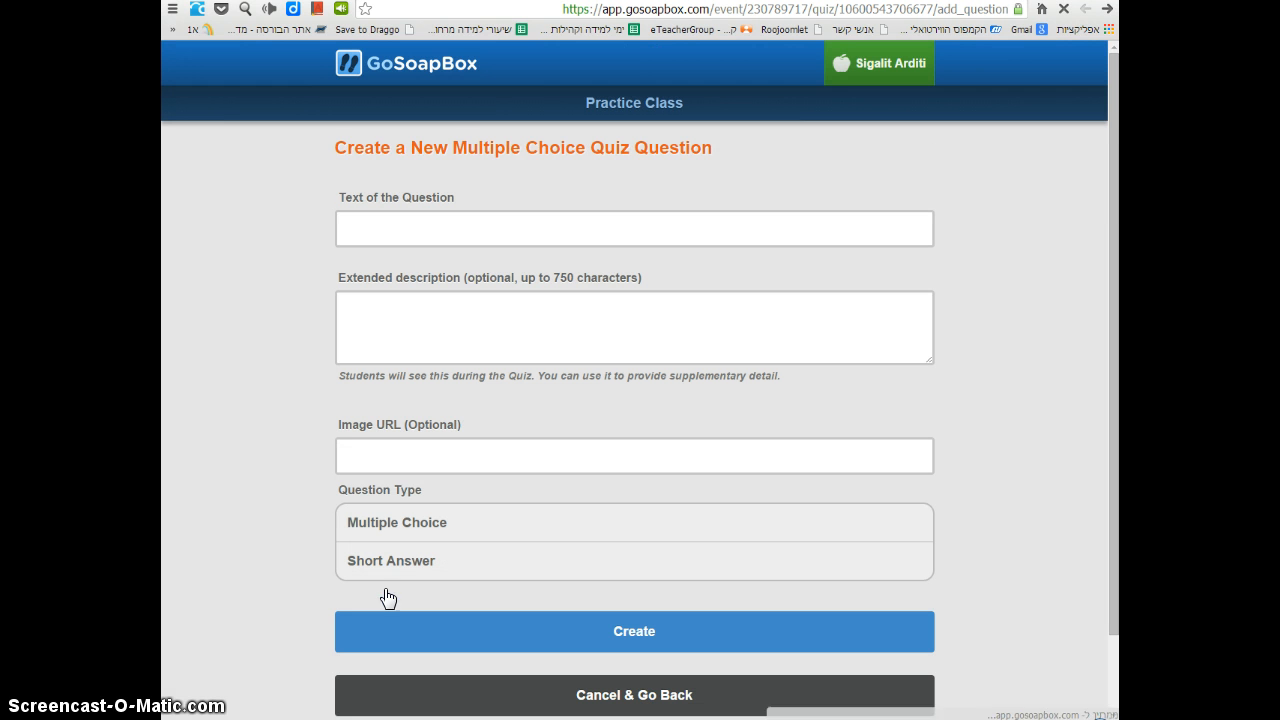
click(401, 220)
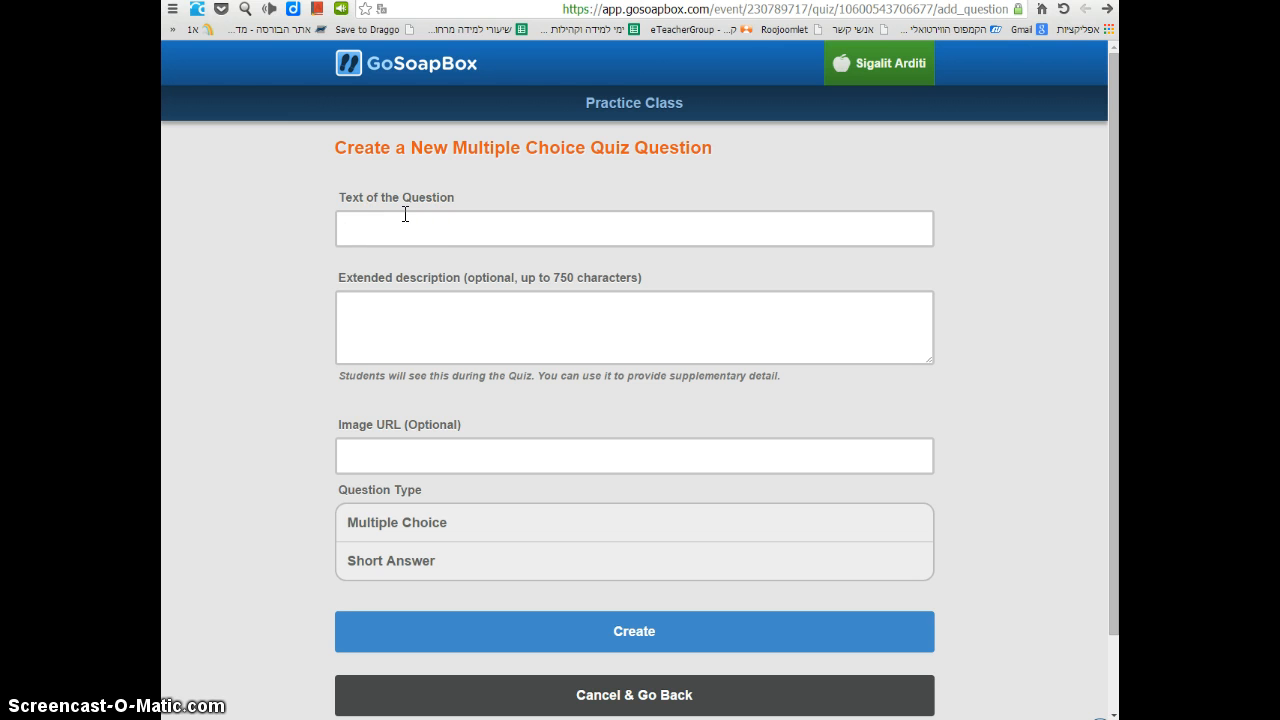
text(Which do)
key(BackSpace)
text(country did Chirstopher Colu)
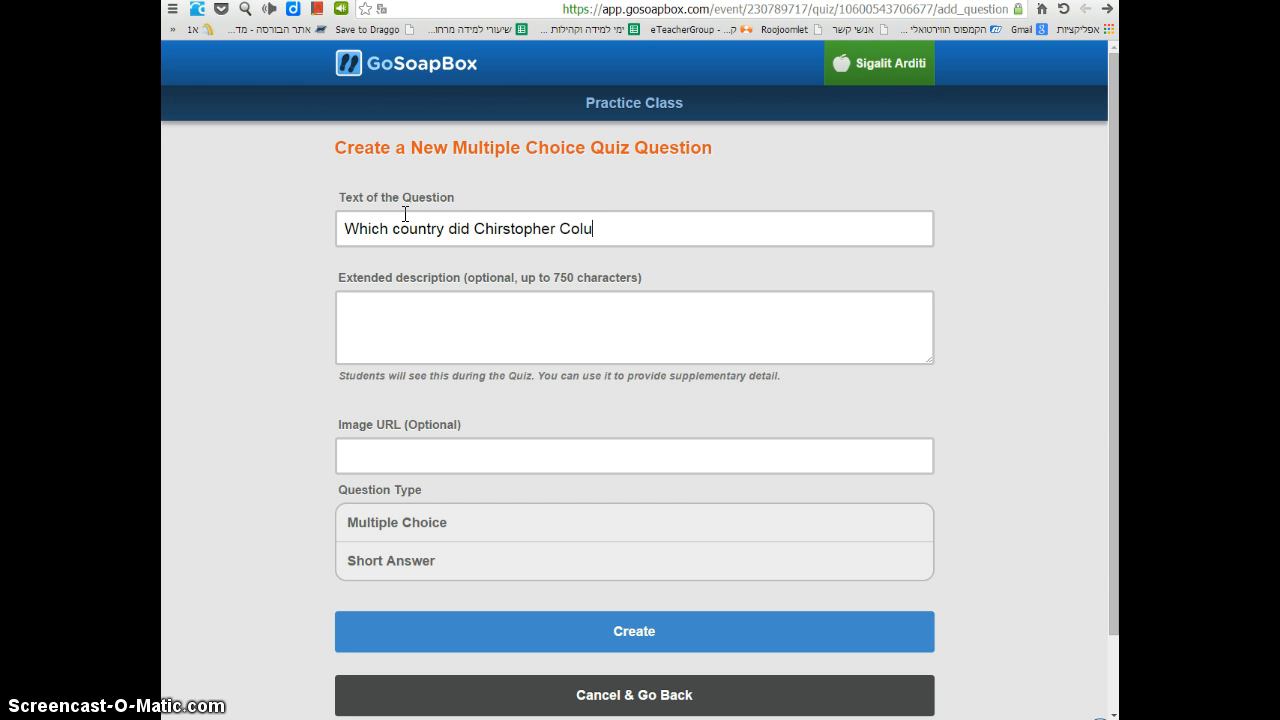
text(mbus discover?)
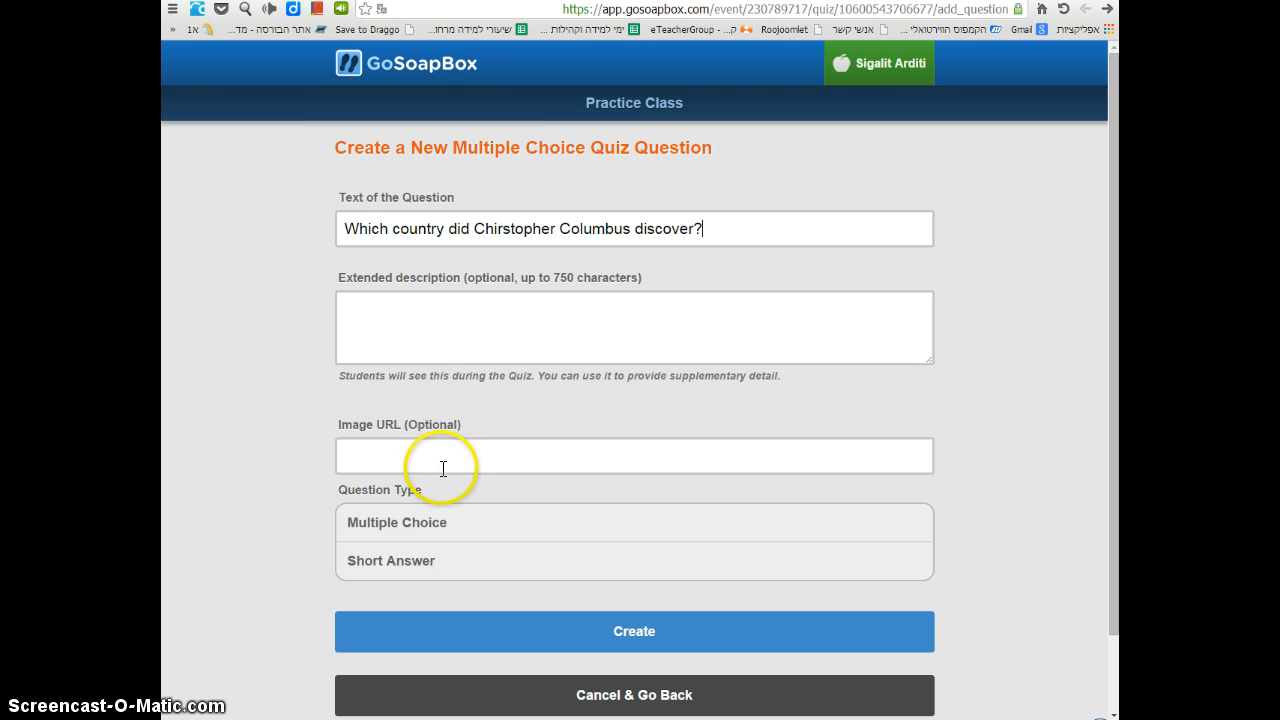
click(428, 528)
click(640, 630)
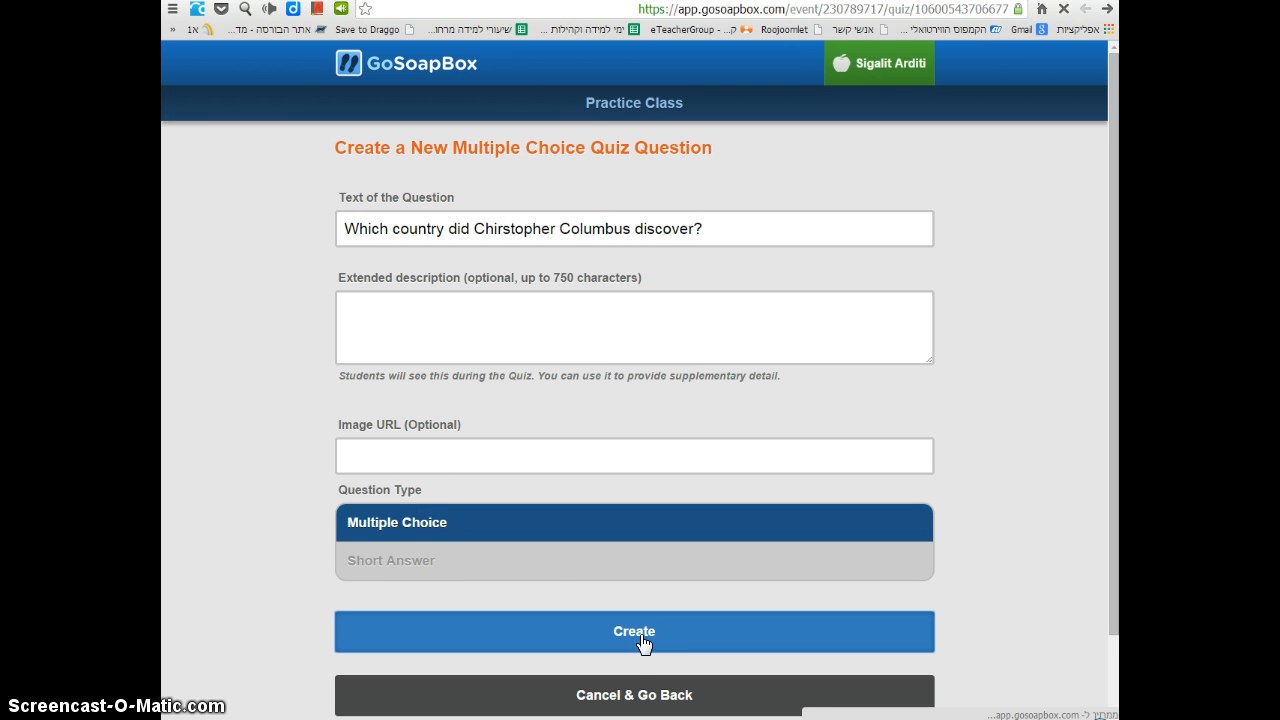
Step: Open the Columbus question for editing and enter Italy, China and America as choices 1 to 3
scroll(455, 540, down, 1)
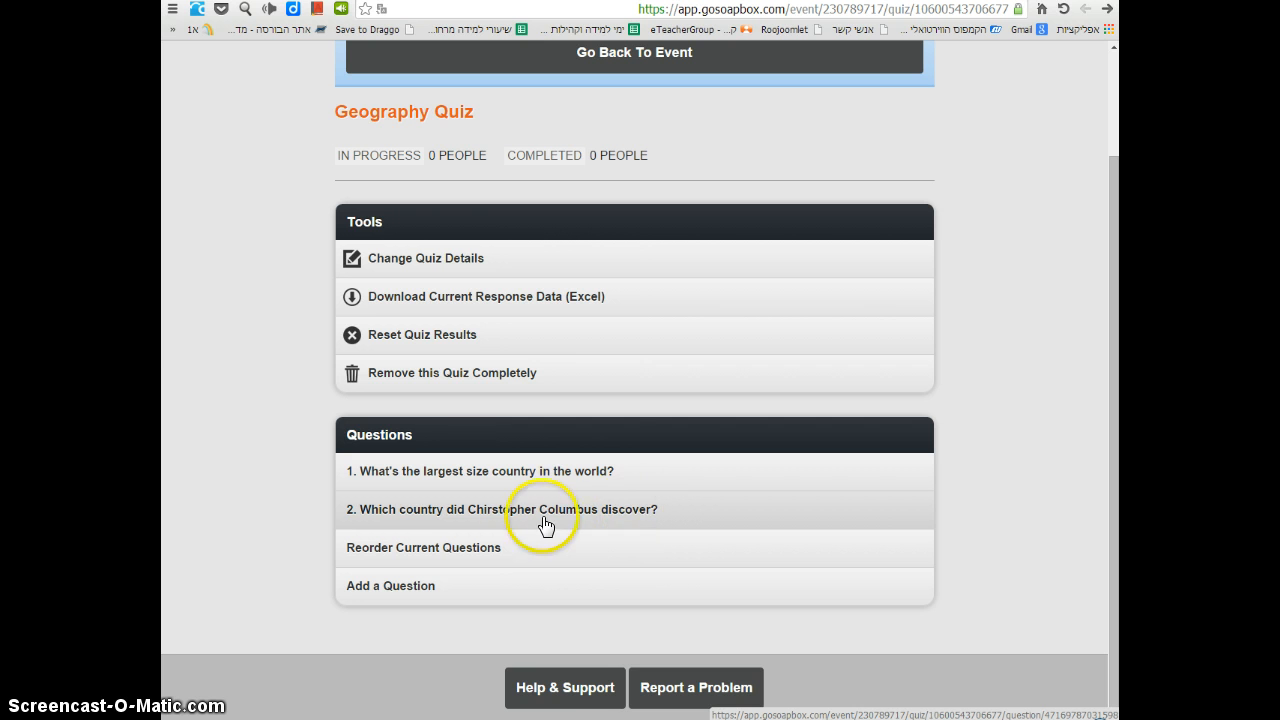
click(447, 512)
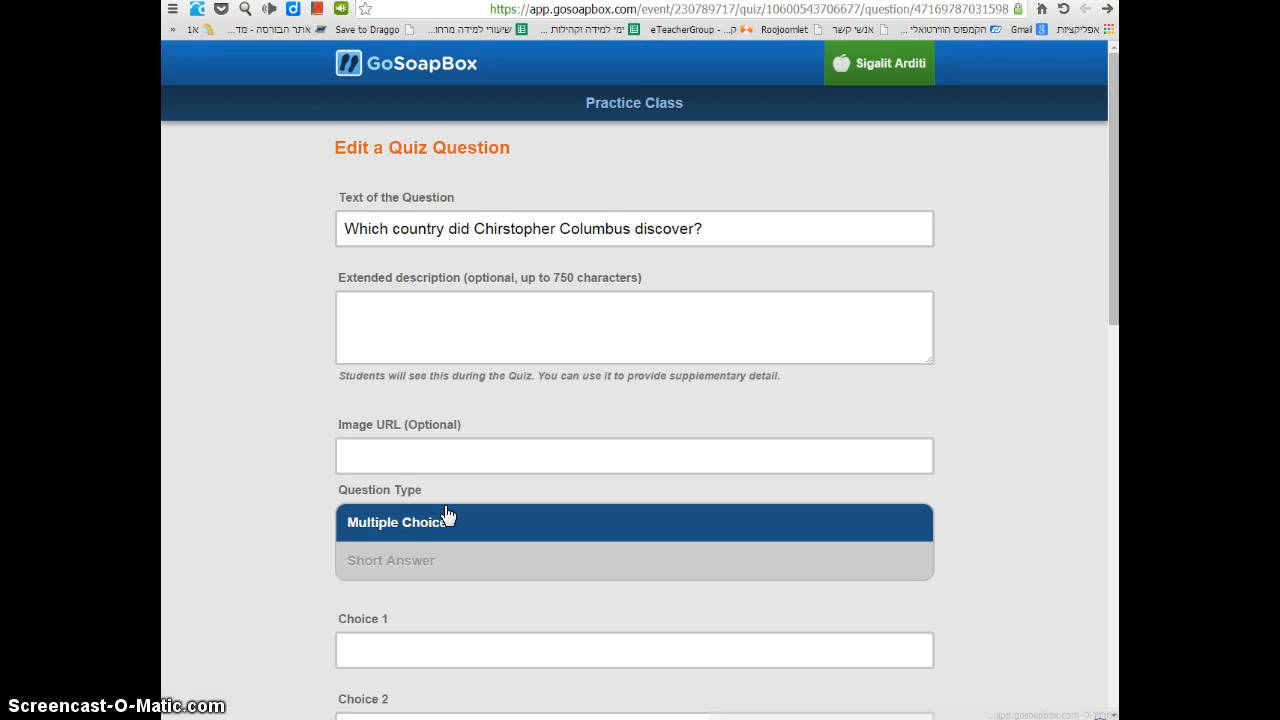
scroll(447, 514, down, 3)
click(404, 428)
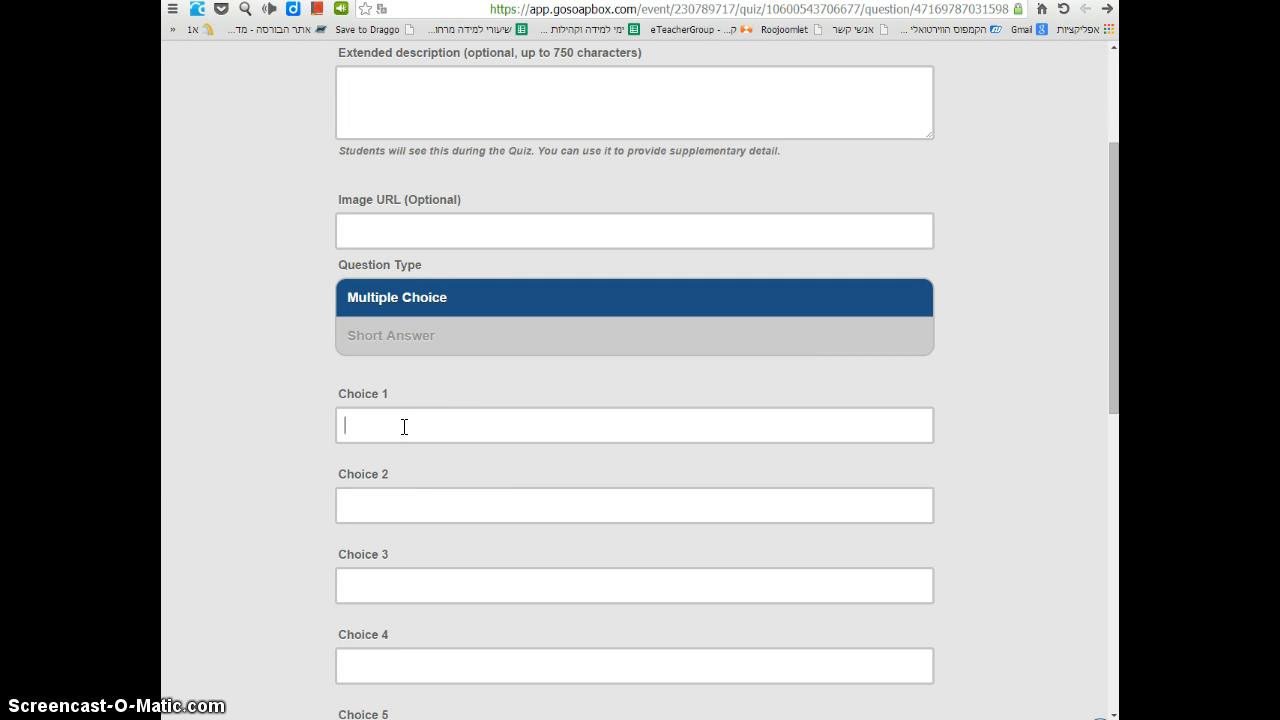
text(Italy)
click(404, 501)
text(China)
click(400, 573)
text(America)
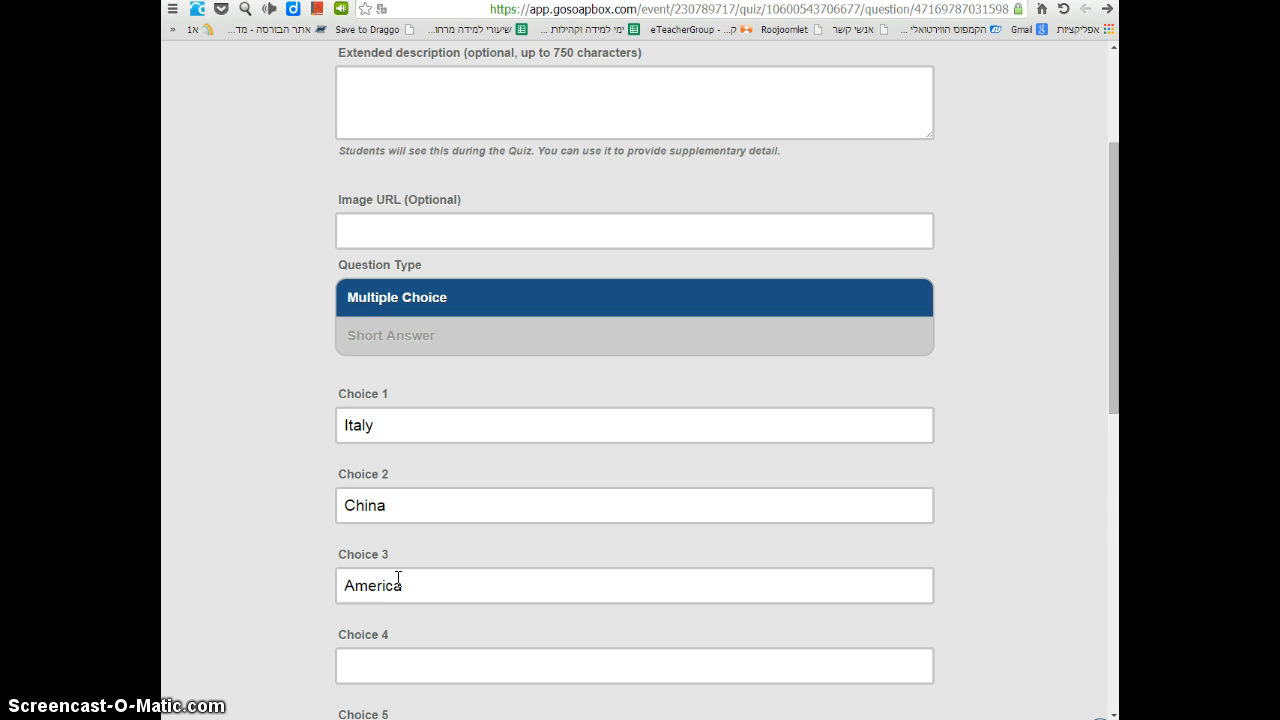
Step: Mark America as the correct answer to the Columbus question and save the question
scroll(398, 580, down, 3)
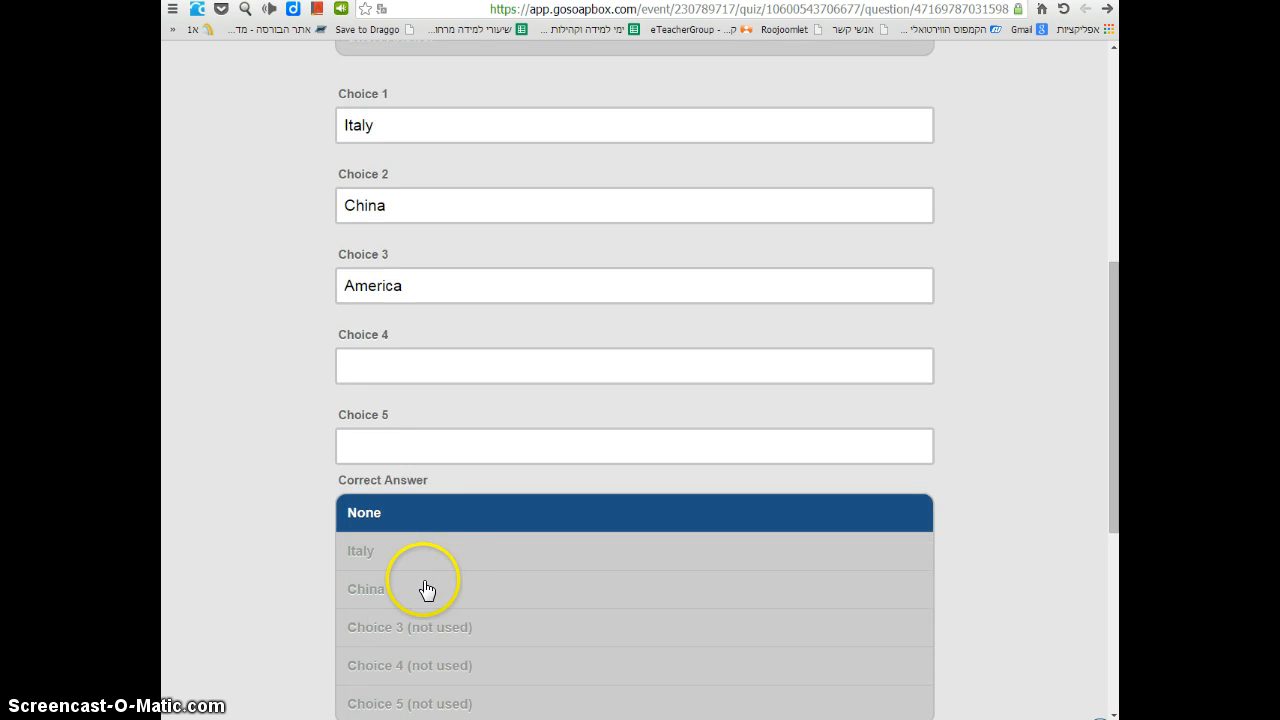
click(437, 368)
scroll(455, 537, down, 2)
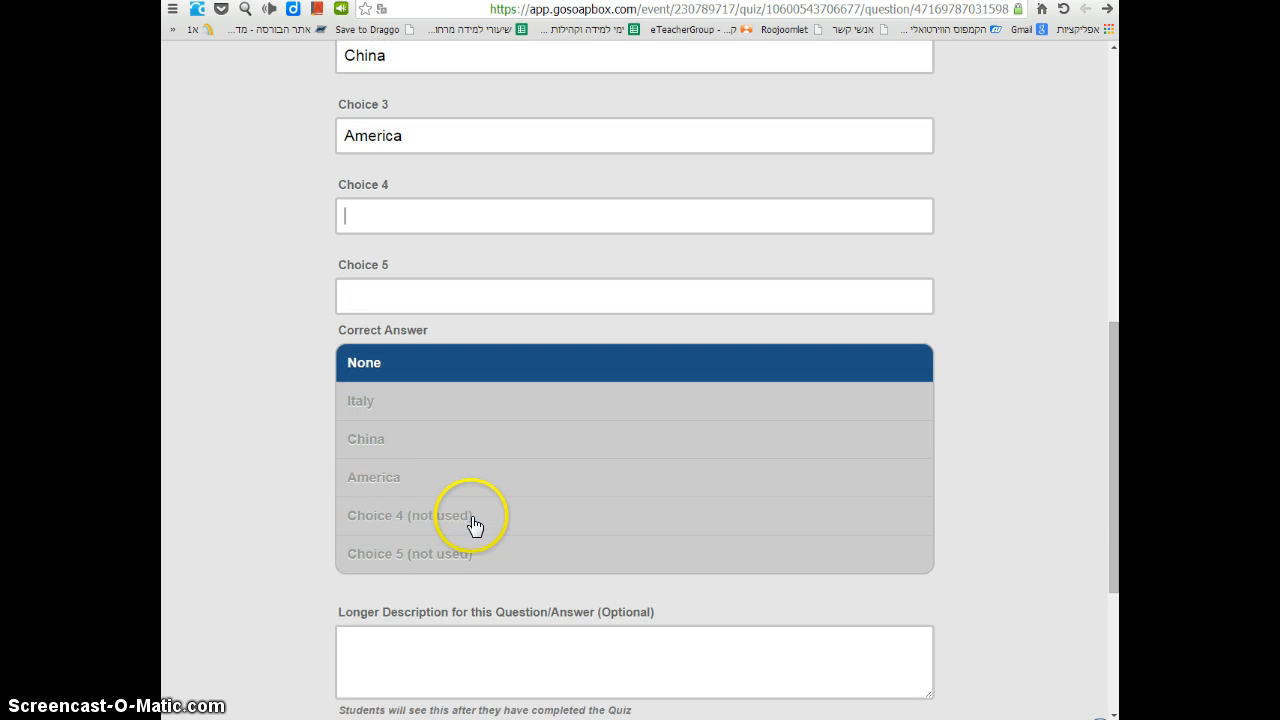
click(397, 480)
scroll(474, 506, down, 2)
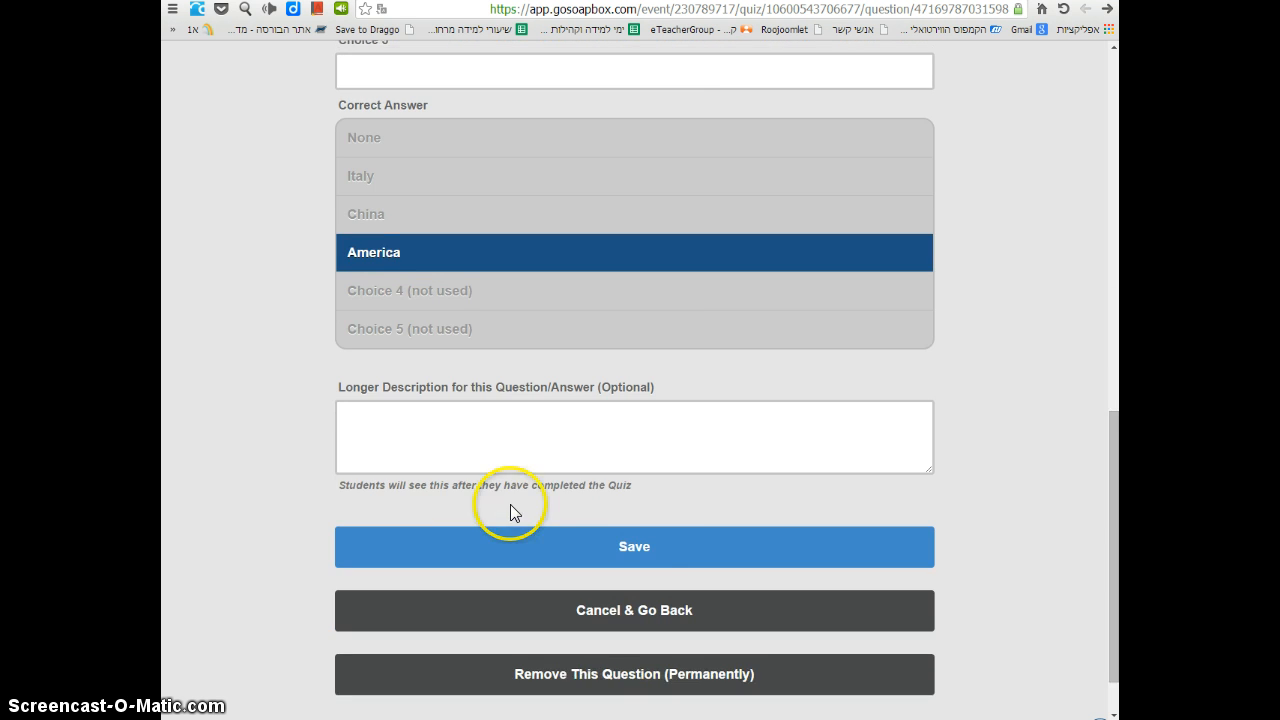
click(658, 557)
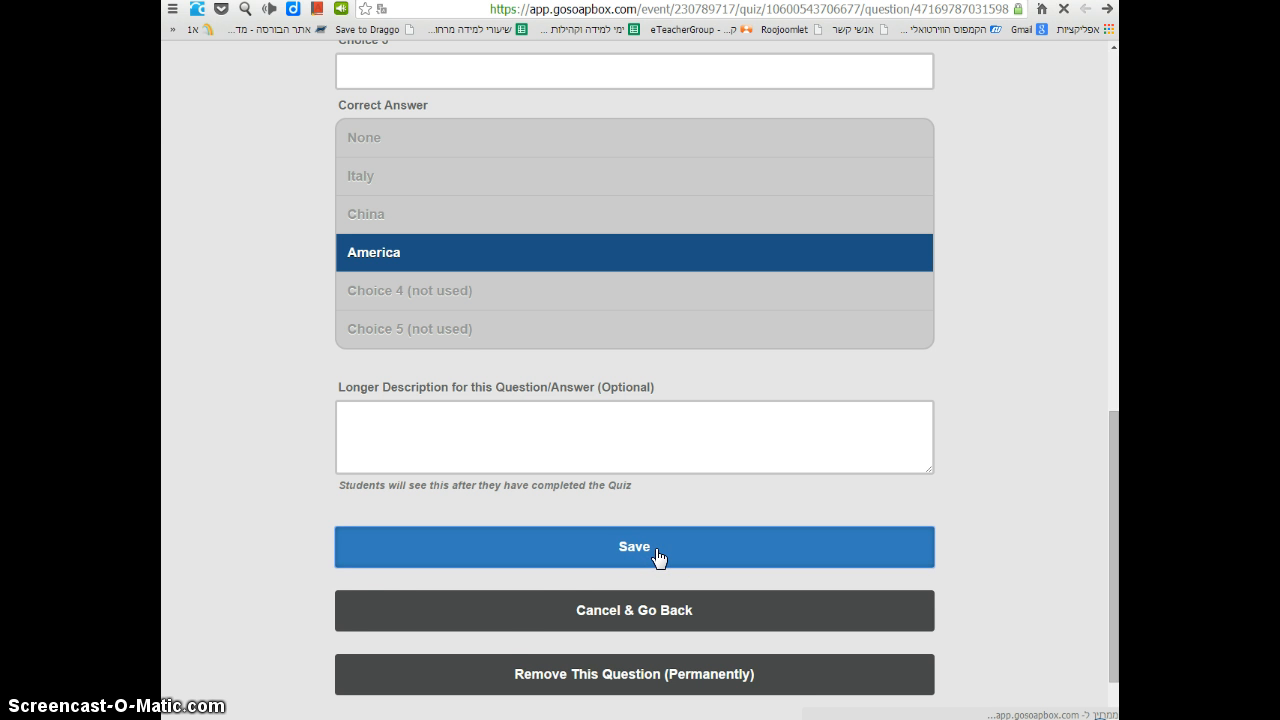
Step: Add a third quiz question of type Short Answer with the text "Who is your favourite character in the story?"
scroll(591, 480, down, 2)
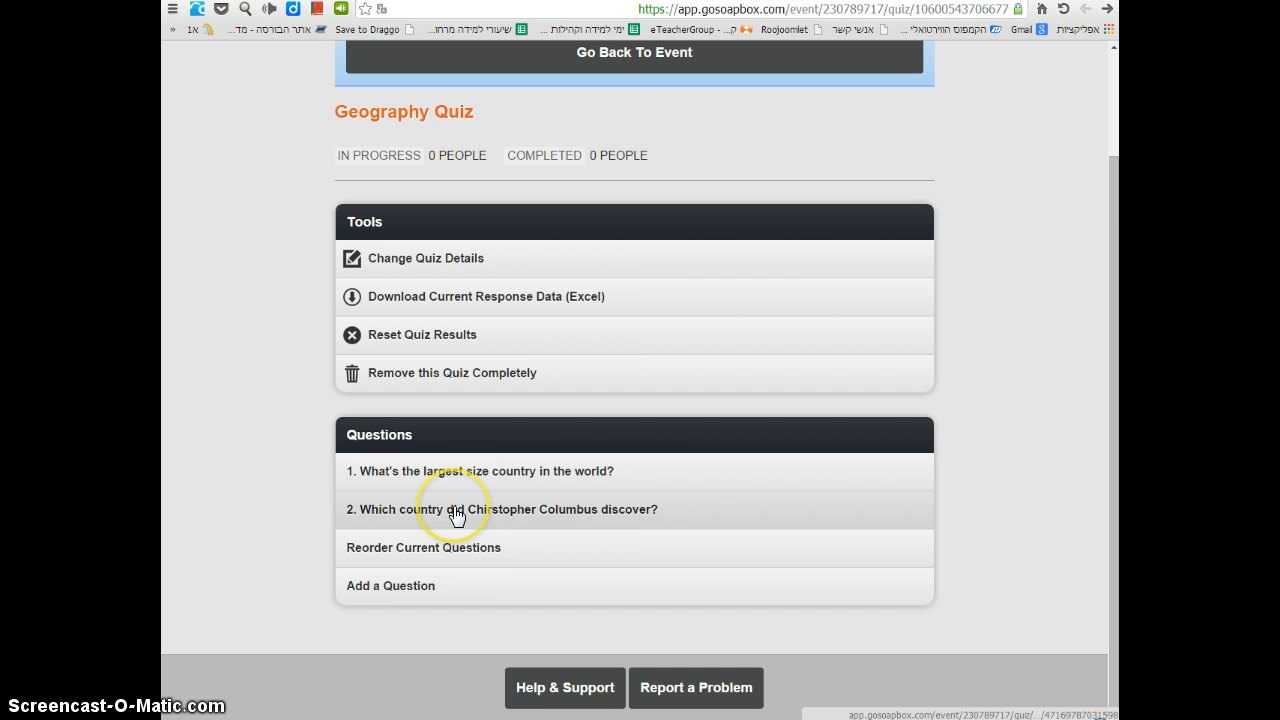
click(411, 590)
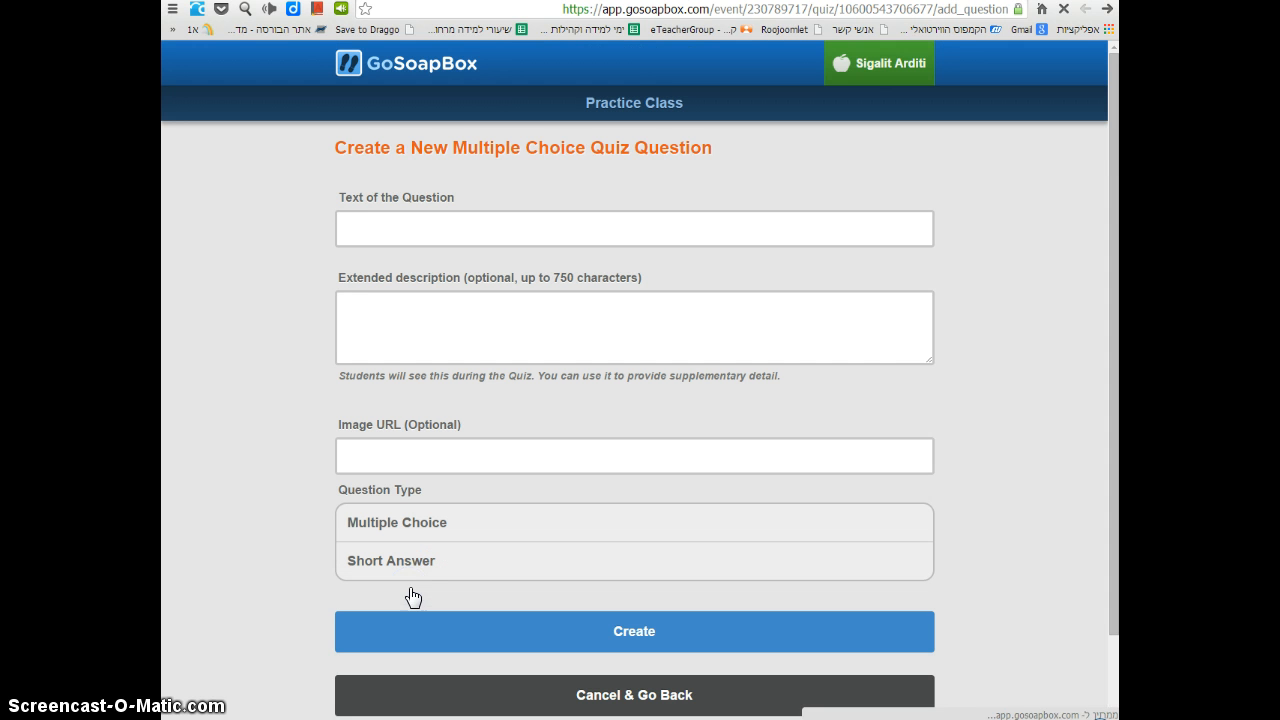
click(400, 220)
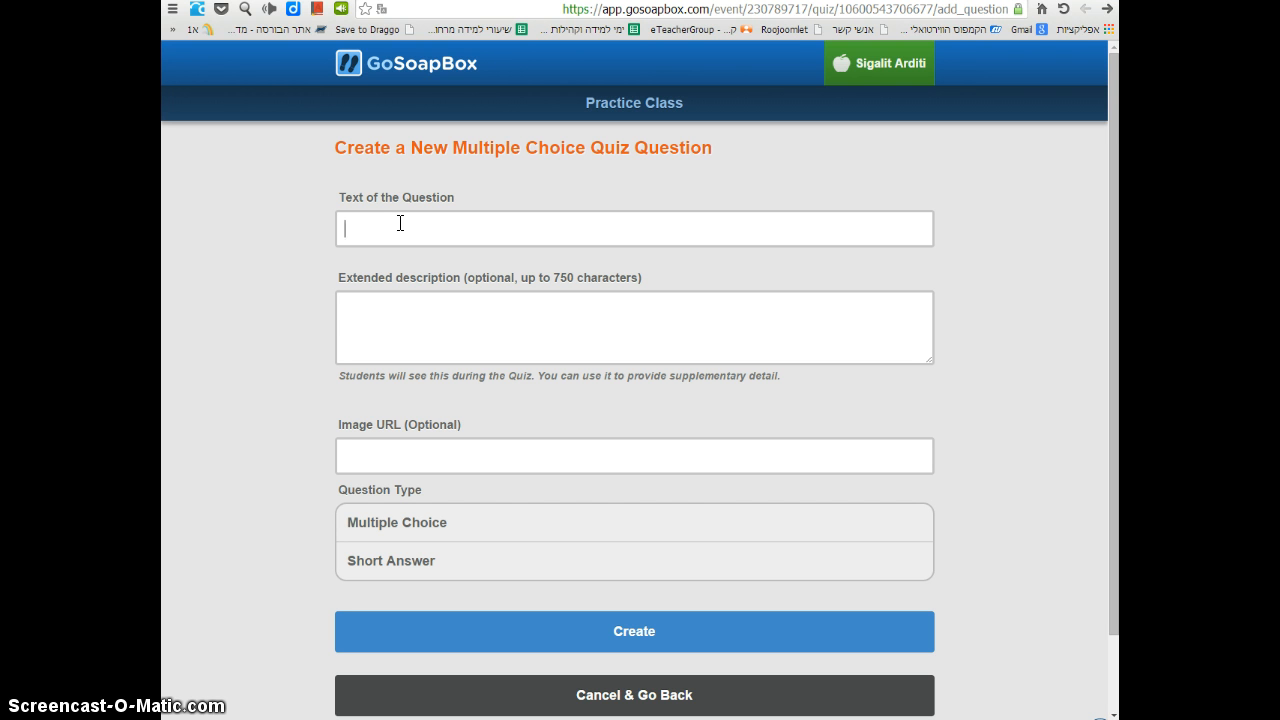
text(Who is)
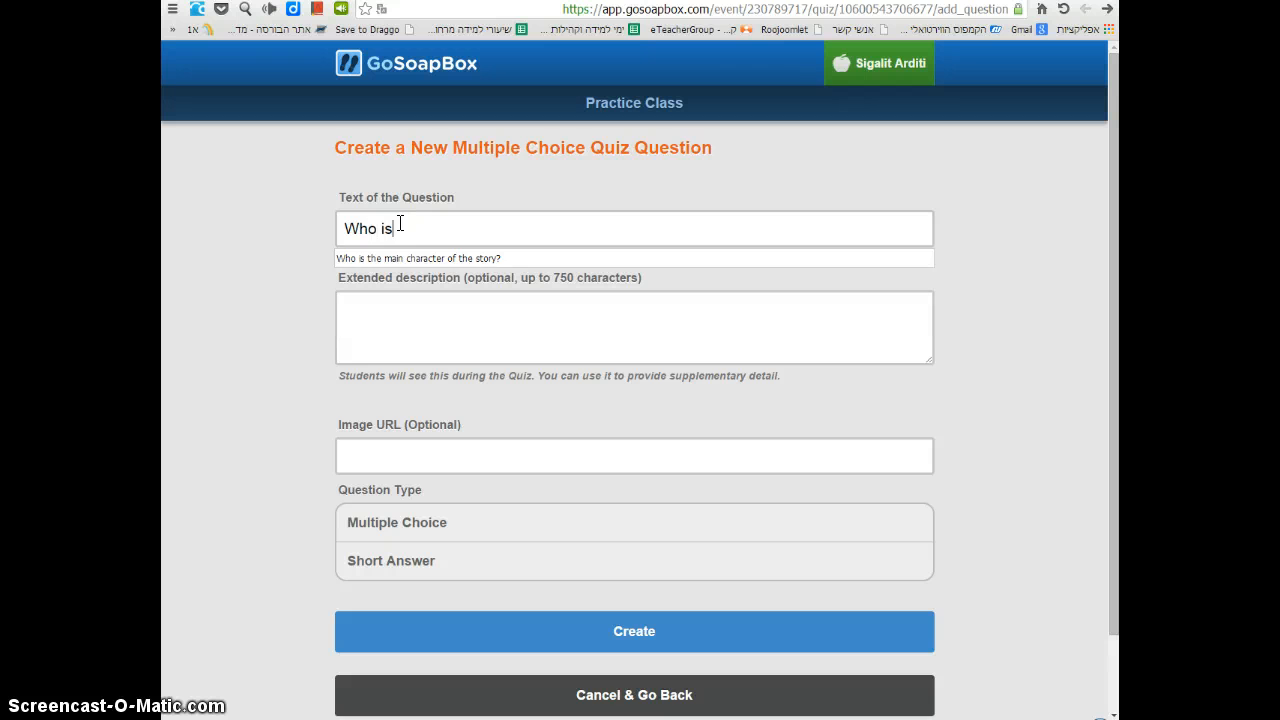
text( your fa)
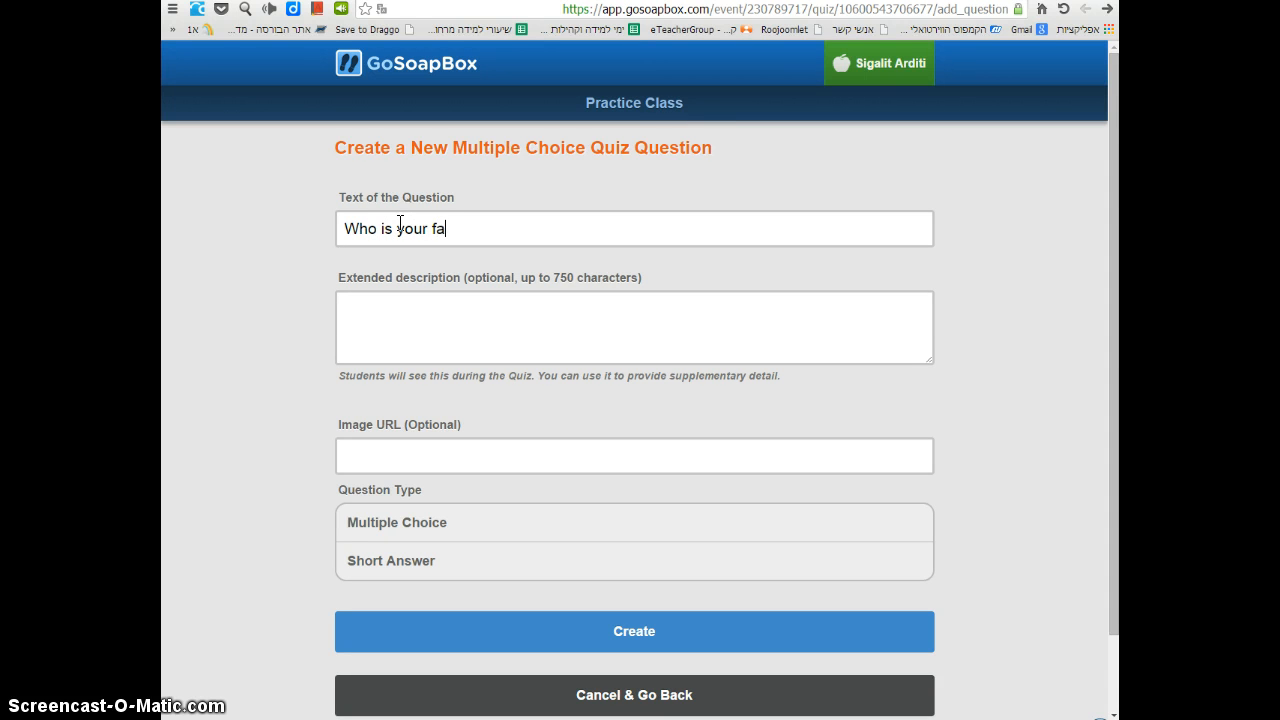
text(vourite character)
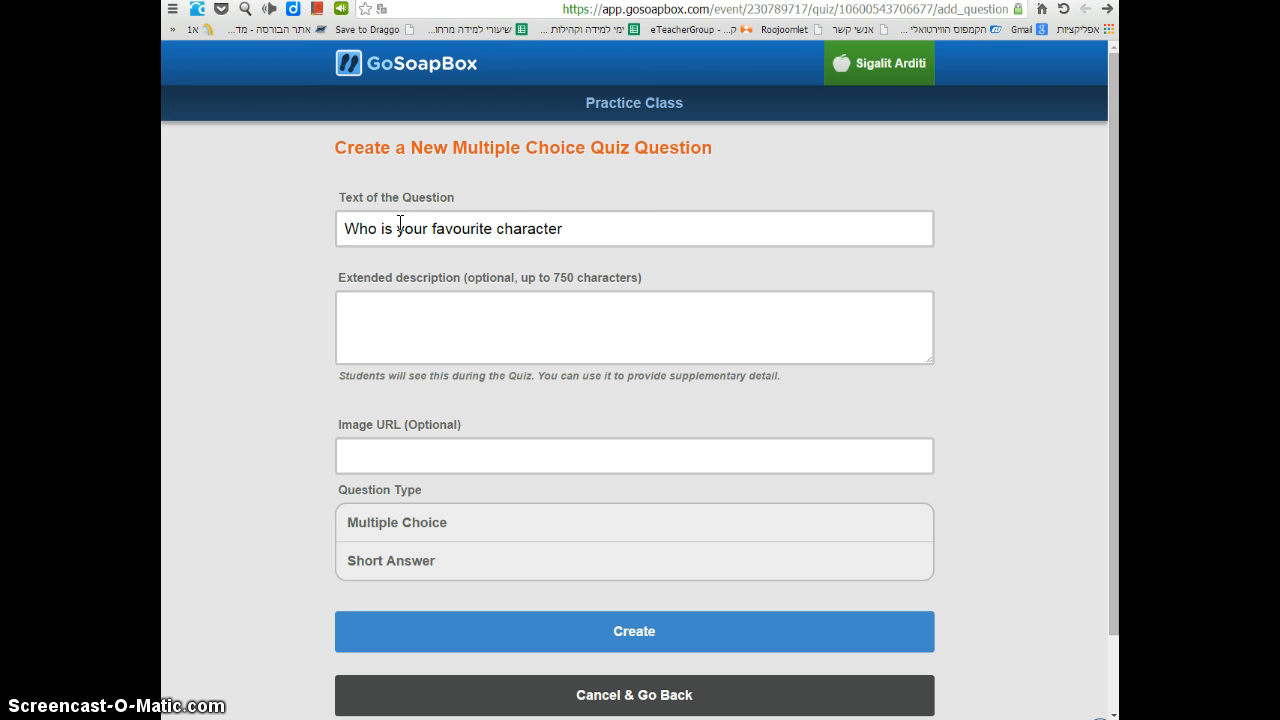
text( in the story?)
click(404, 375)
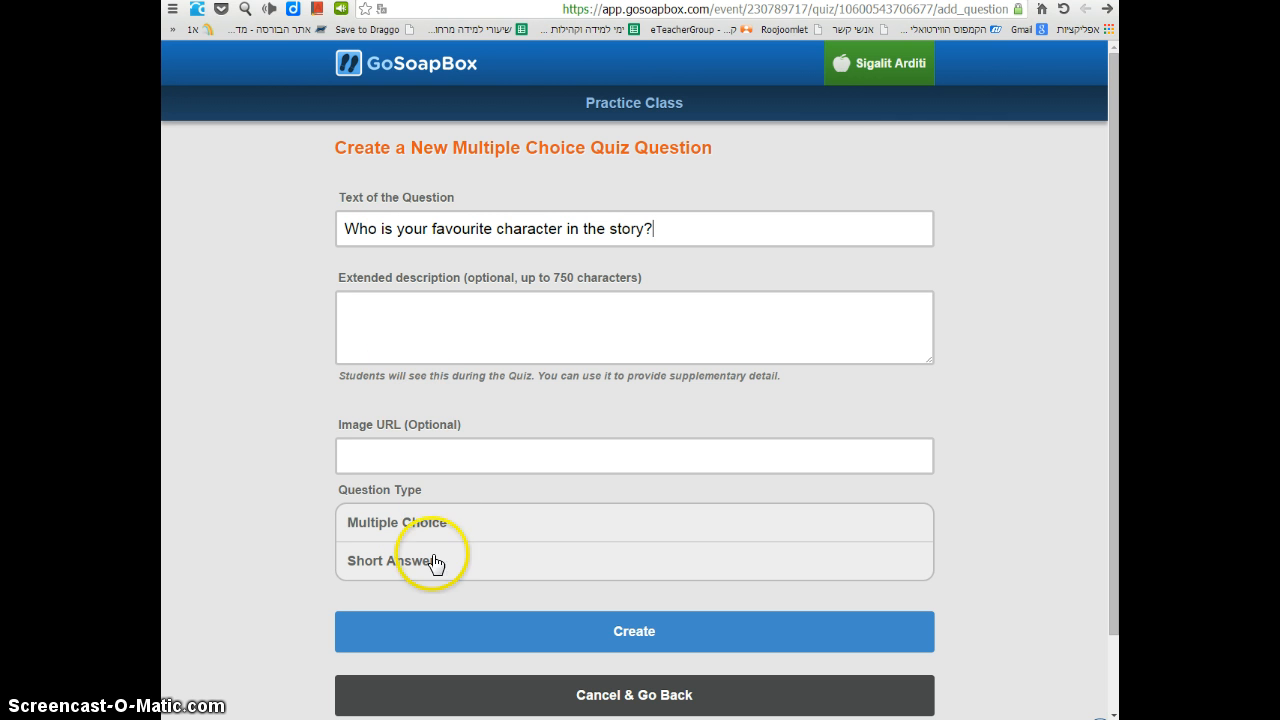
click(402, 568)
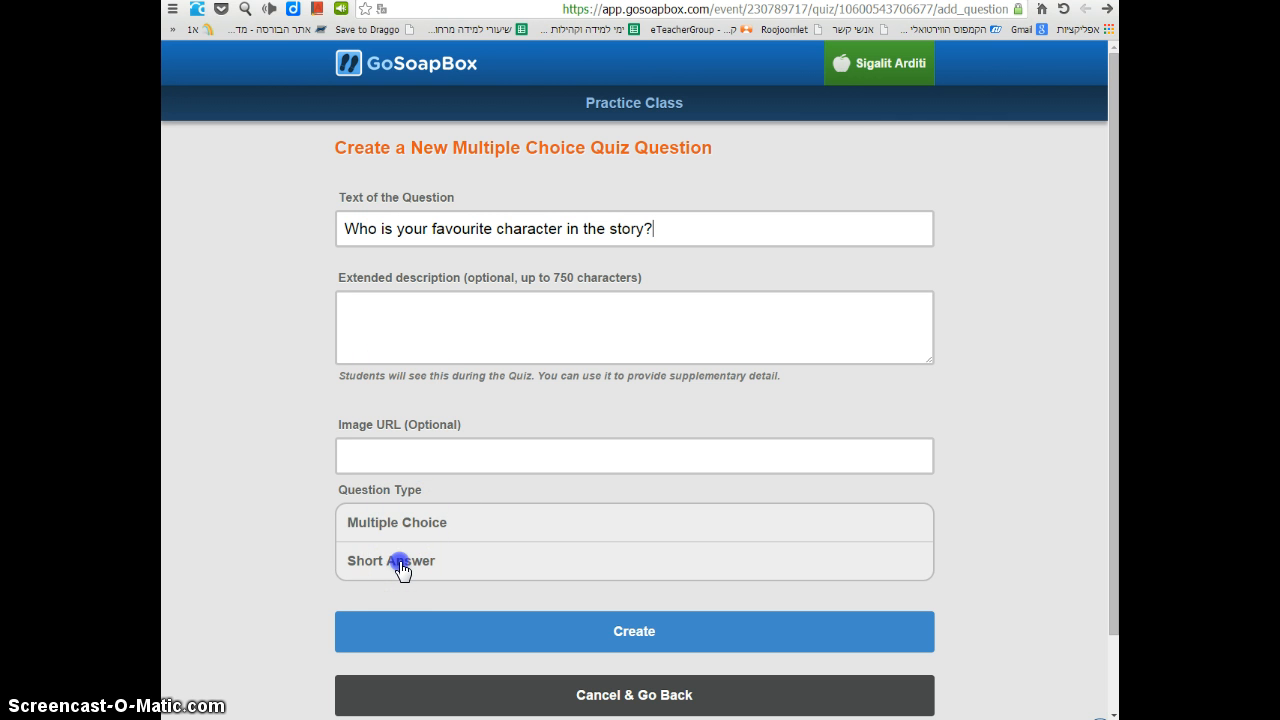
click(635, 634)
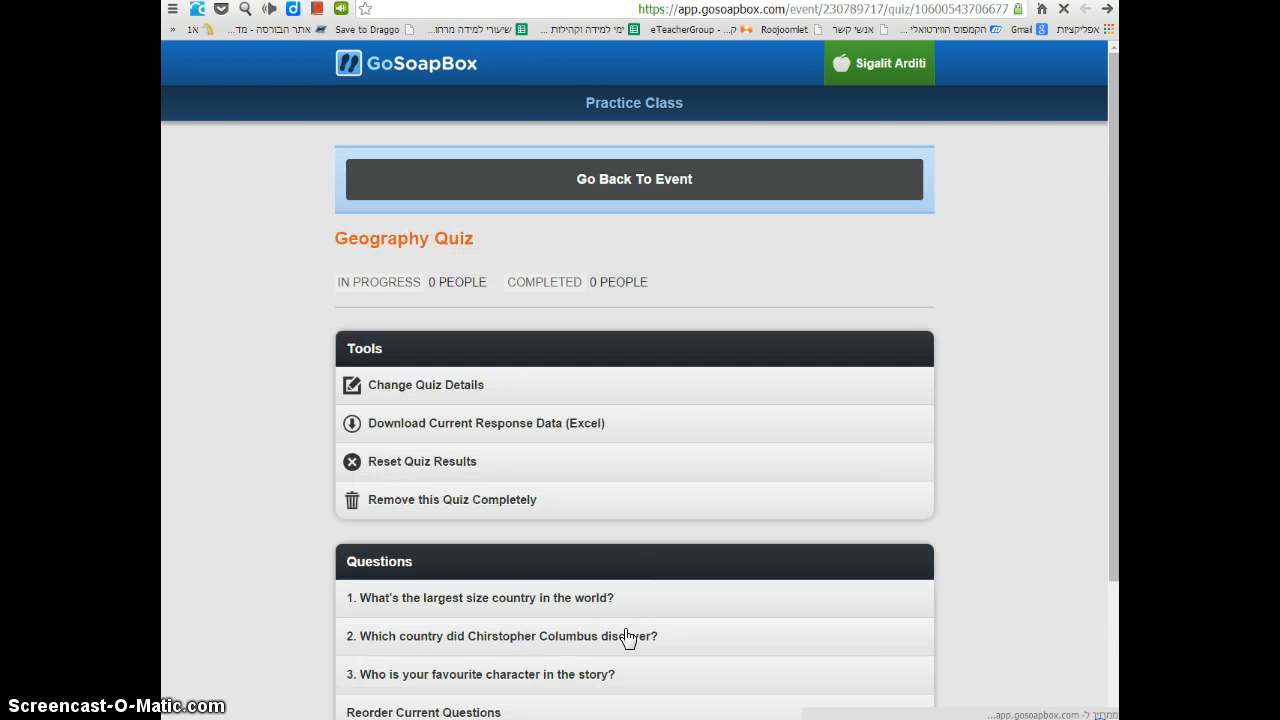
Step: Open the favourite character question, review its Short Answer settings and save it
scroll(600, 600, down, 2)
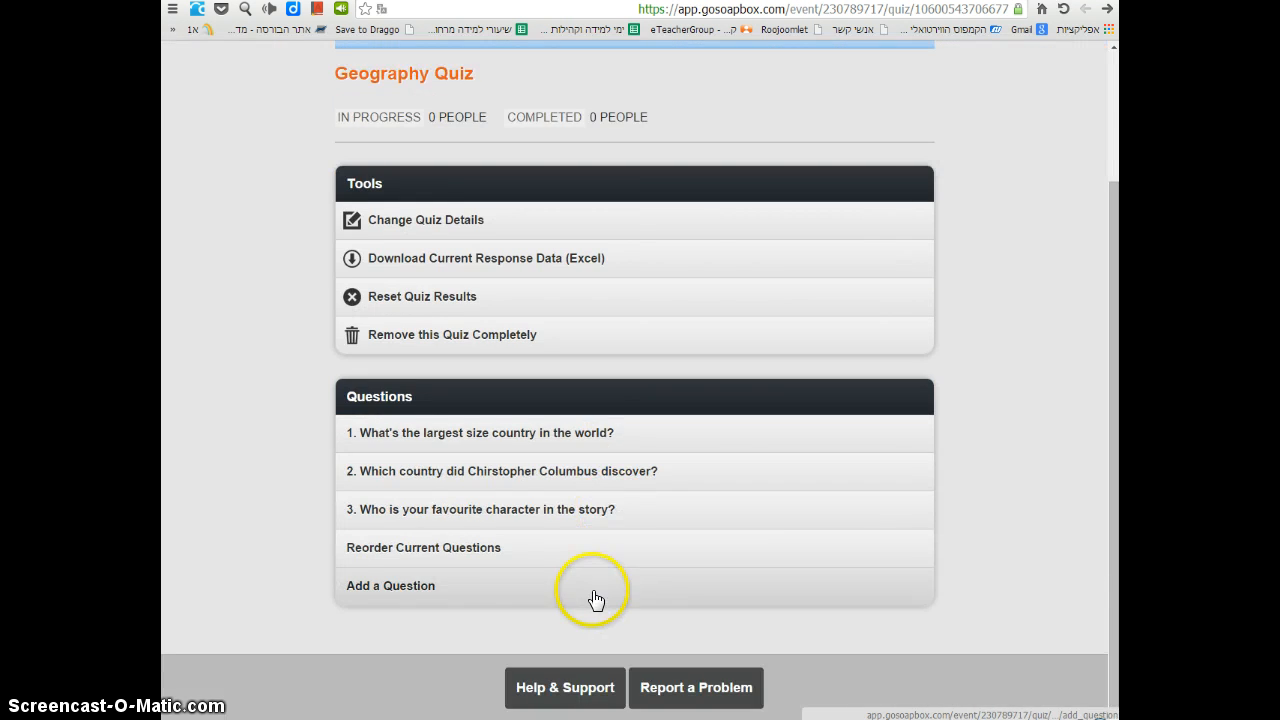
click(499, 519)
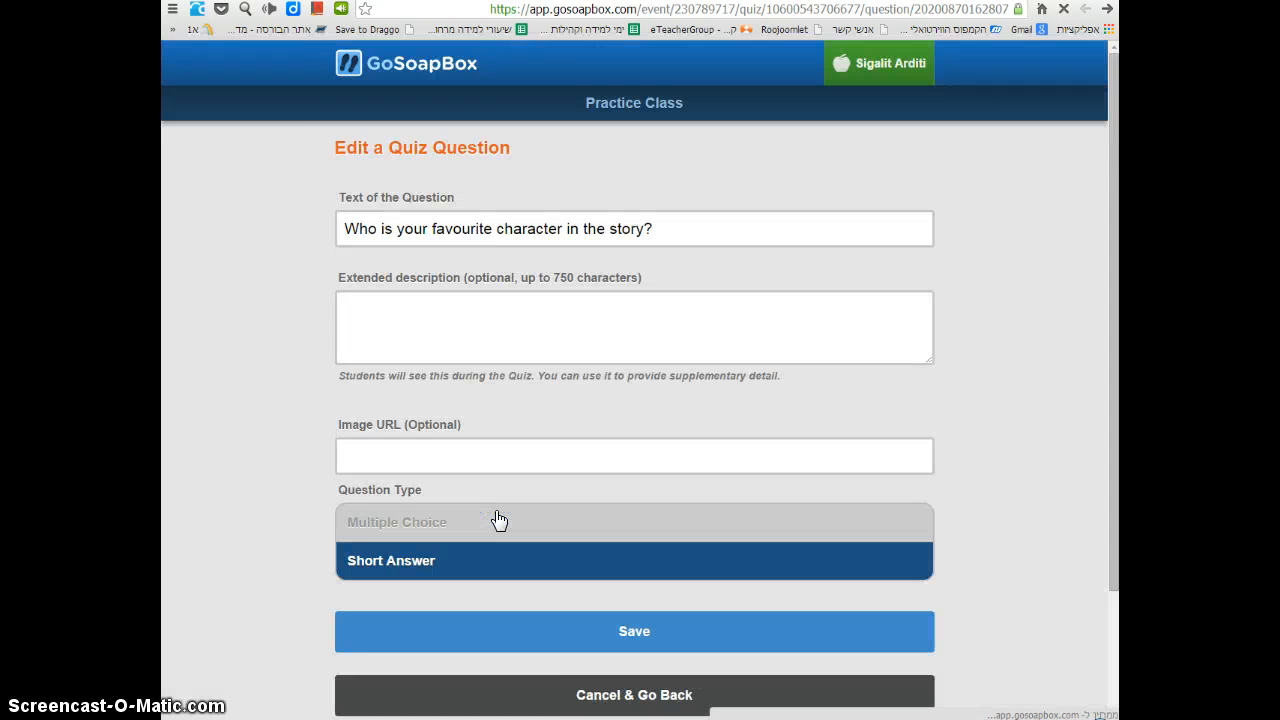
scroll(500, 530, down, 2)
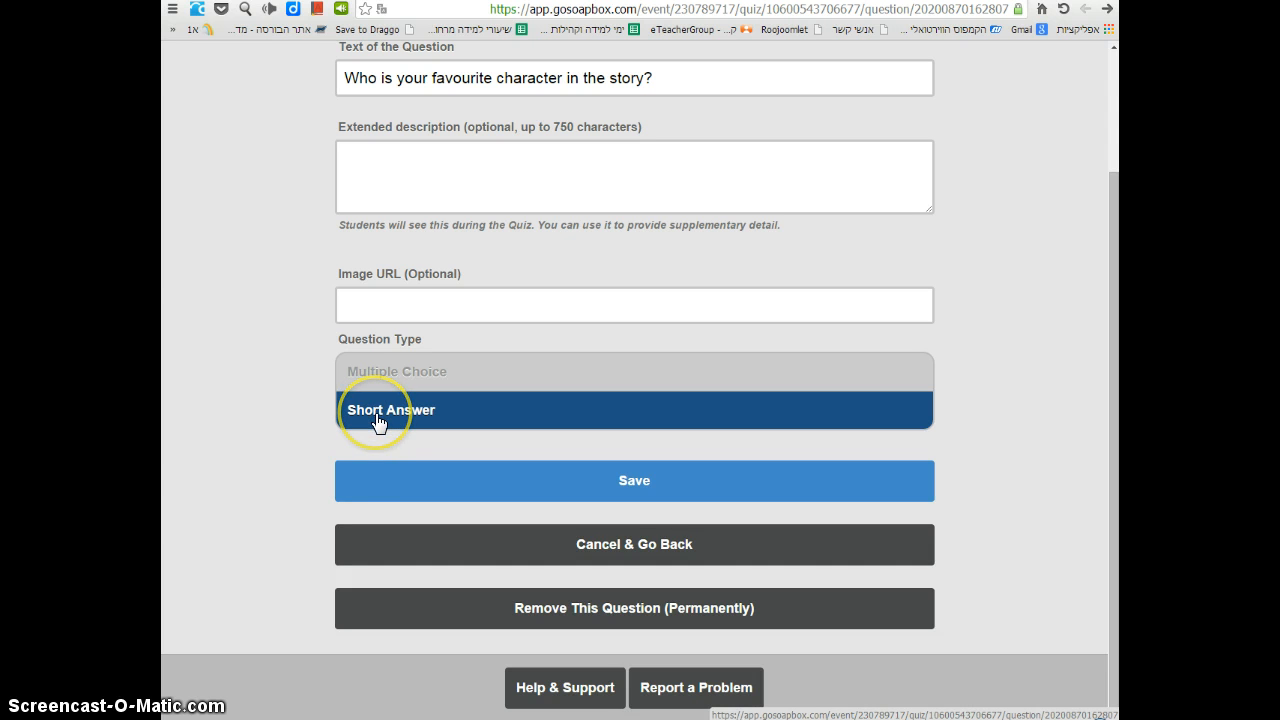
click(645, 490)
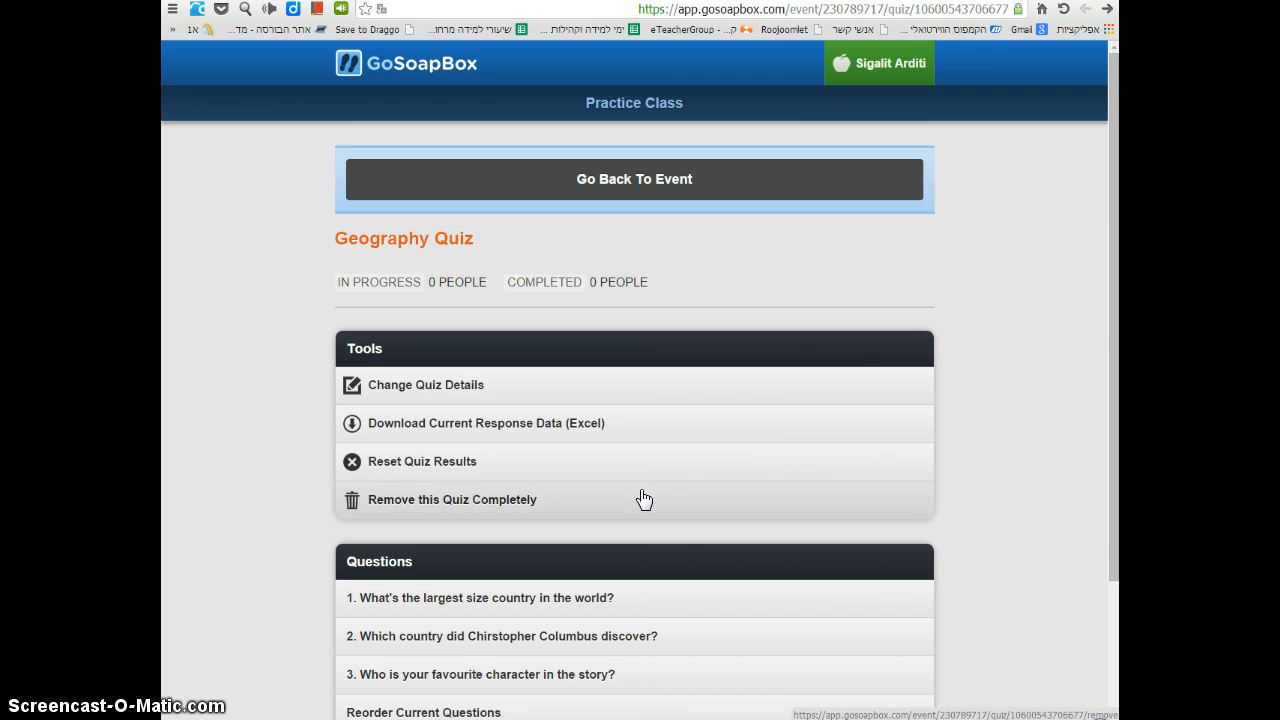
Step: Return to the Practice Class event and unlock the Geography Quiz
scroll(644, 499, down, 3)
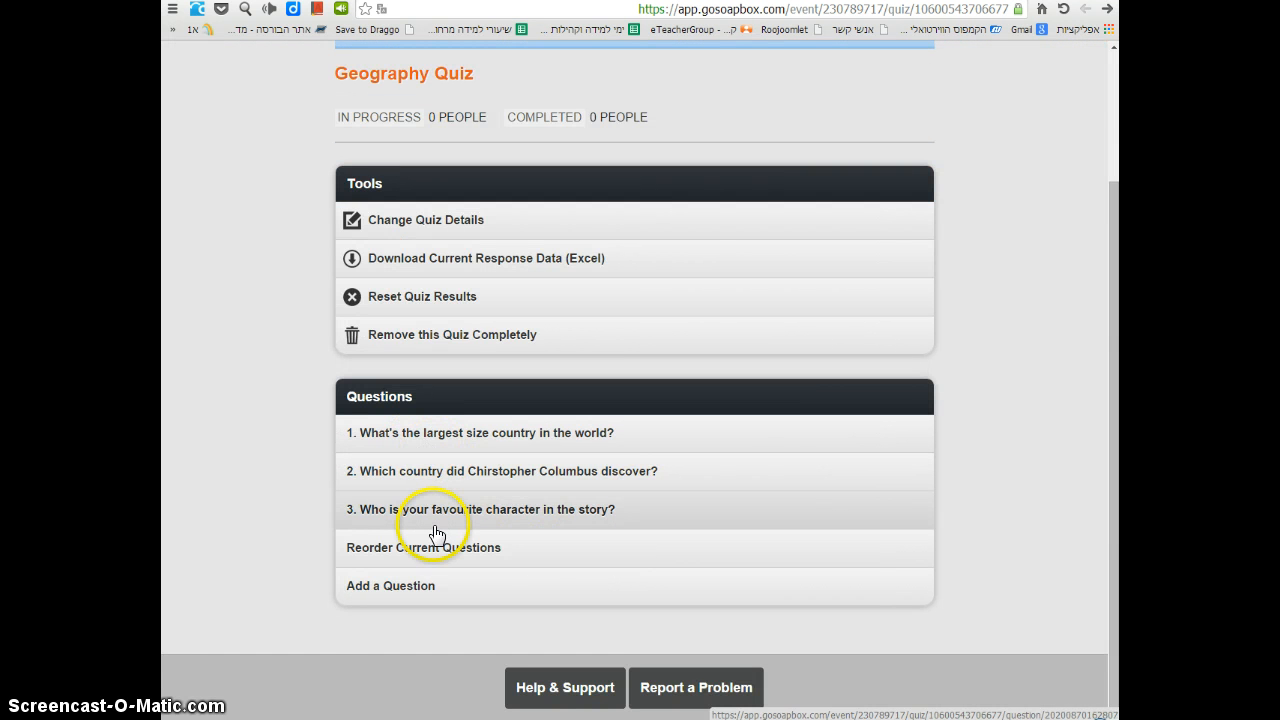
scroll(465, 527, up, 3)
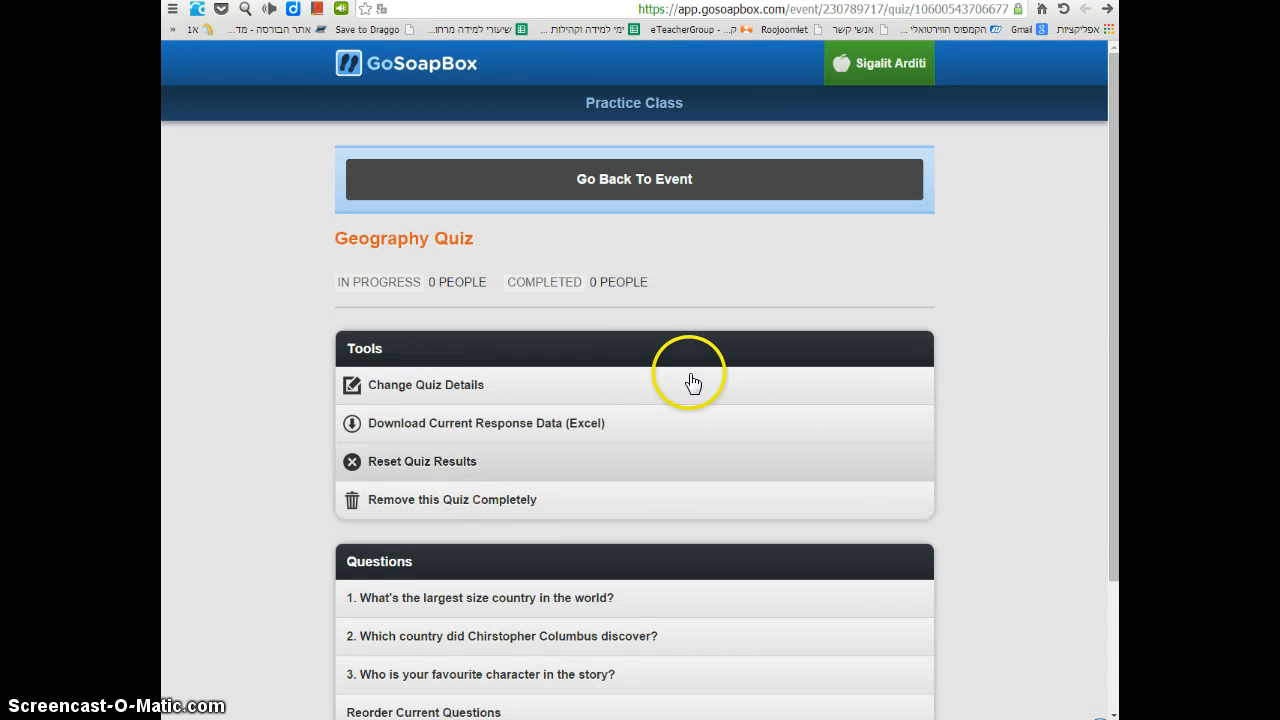
click(683, 199)
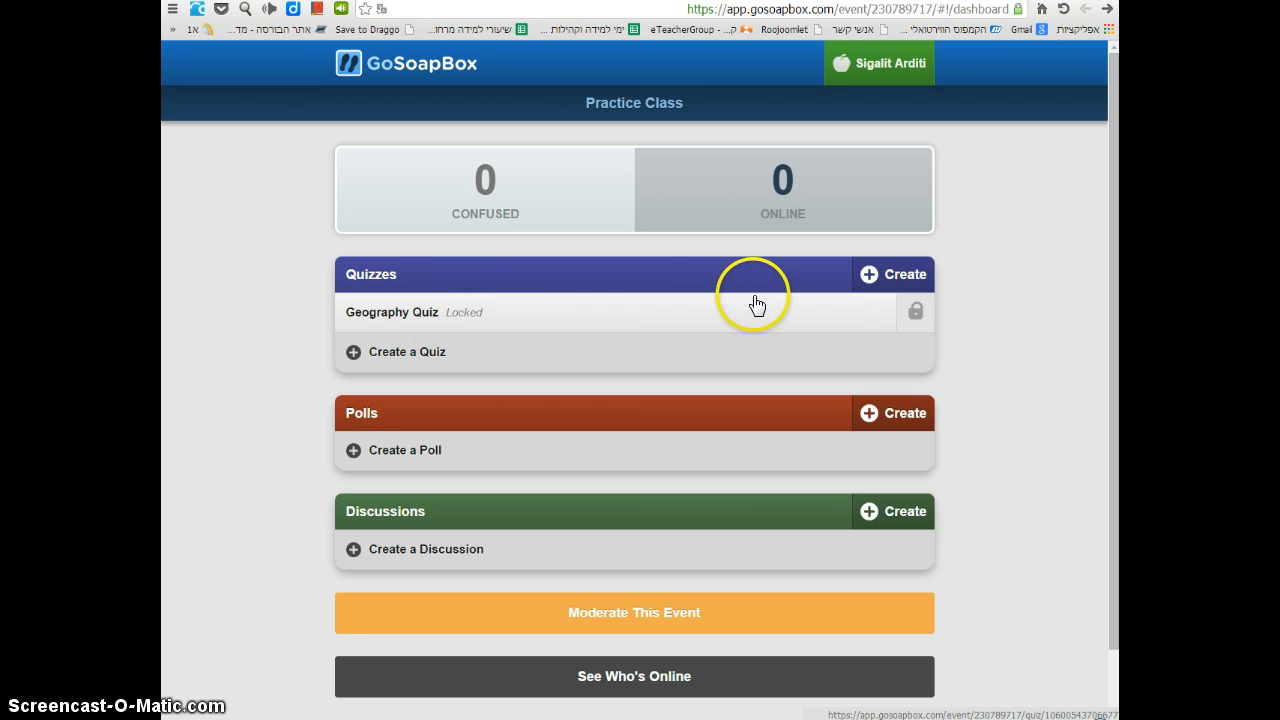
click(917, 315)
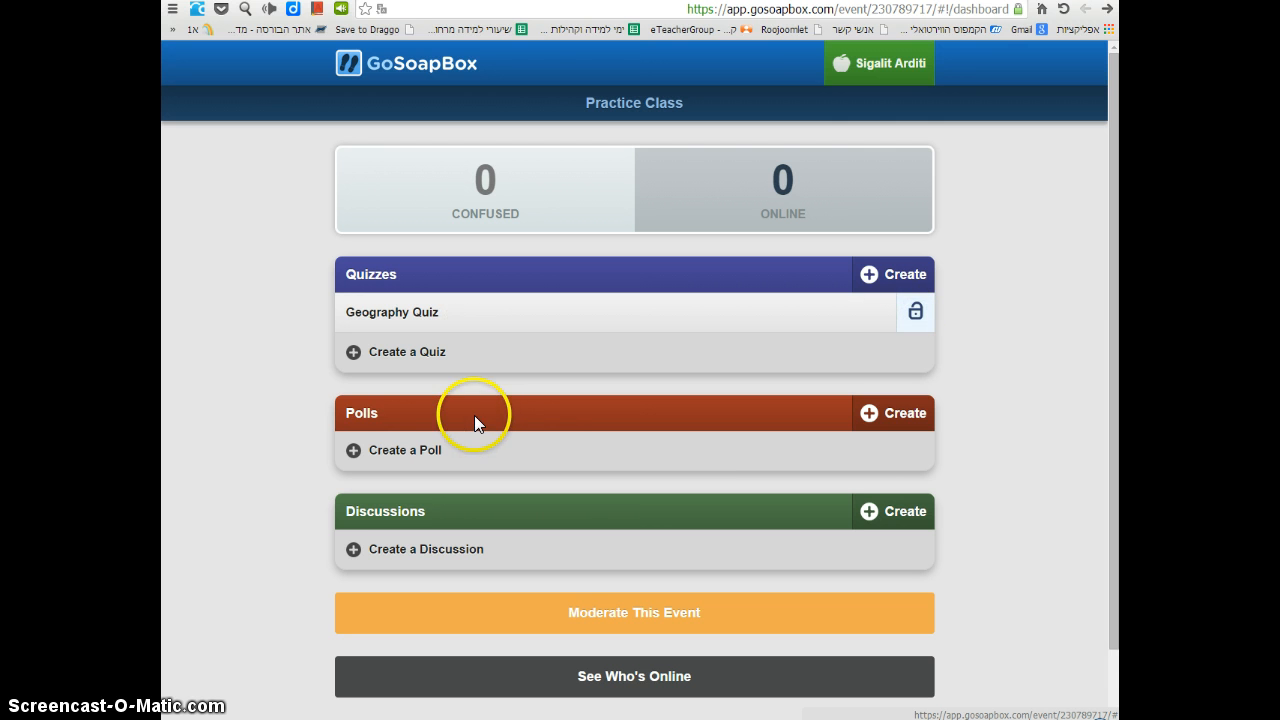
Step: Start a new poll with the question "What's your favourite food?"
click(877, 420)
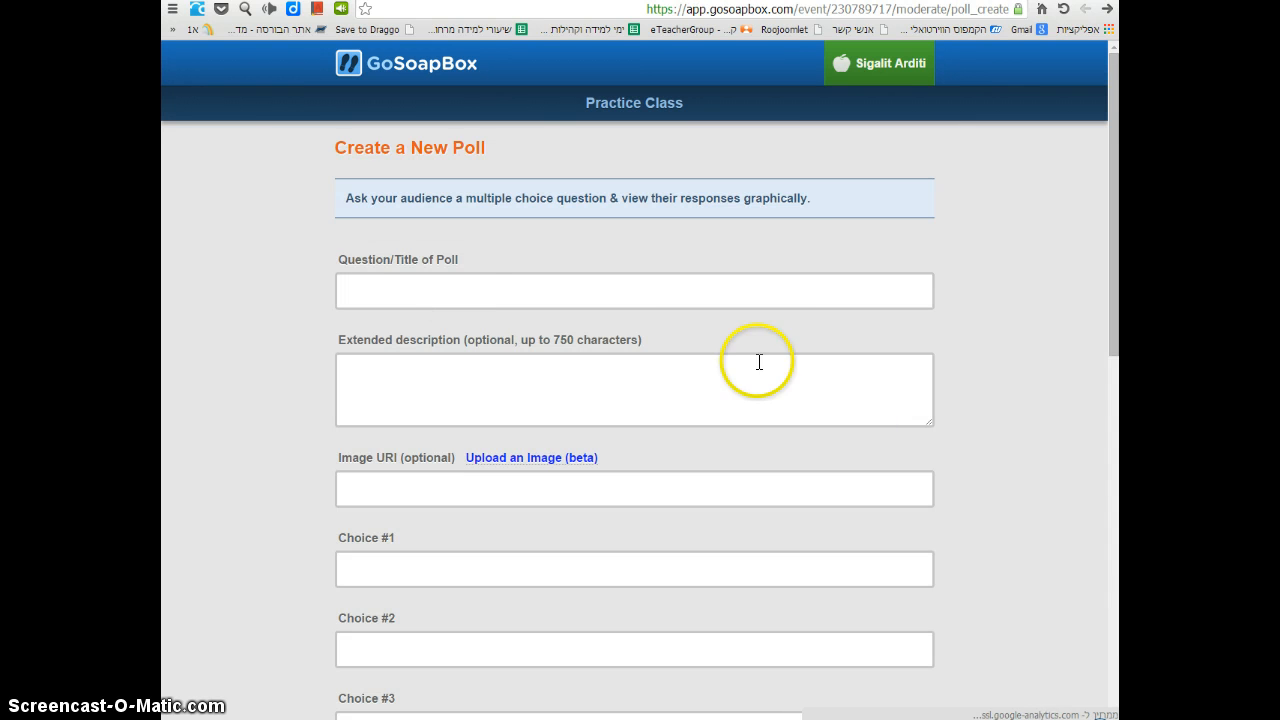
click(441, 289)
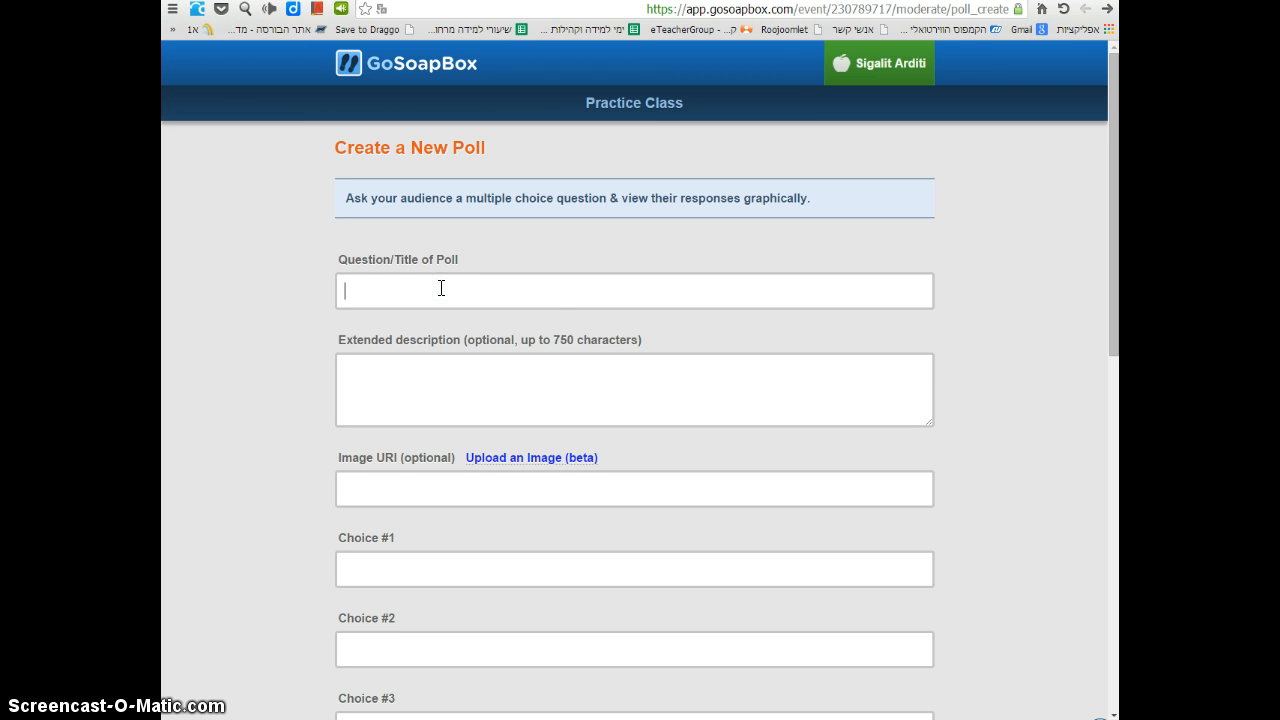
text(What's your favourite food?)
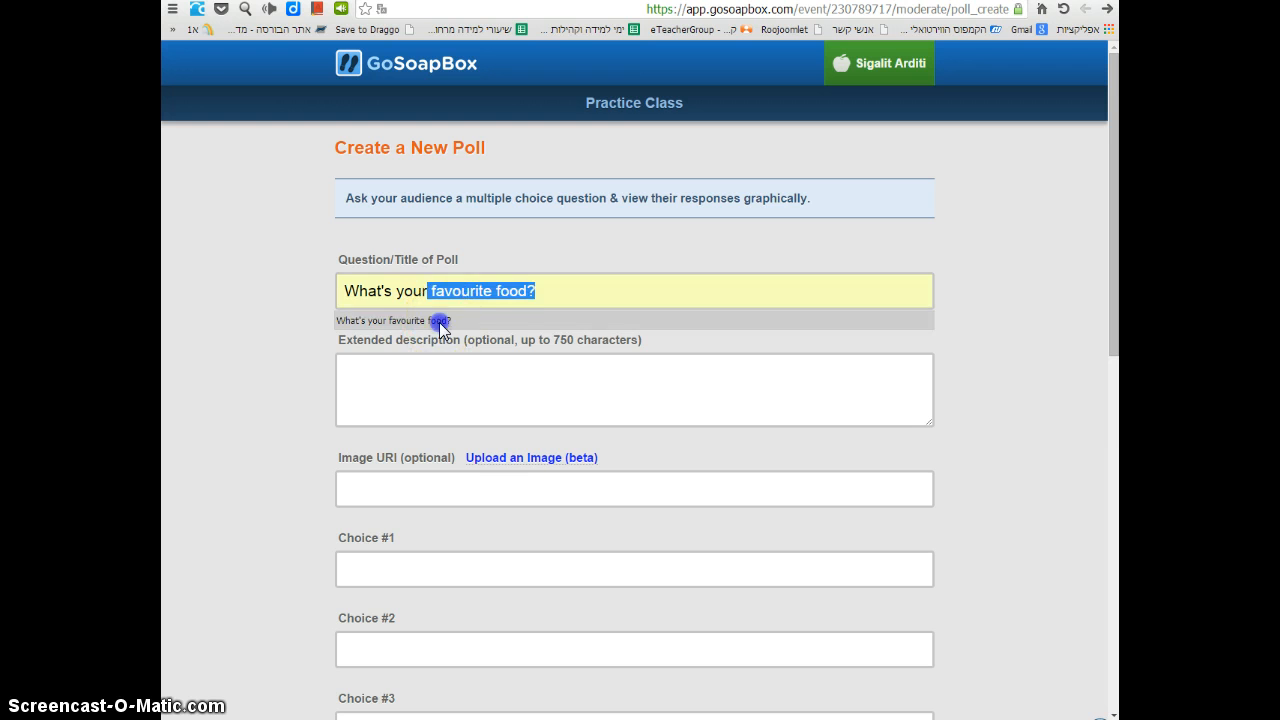
click(440, 321)
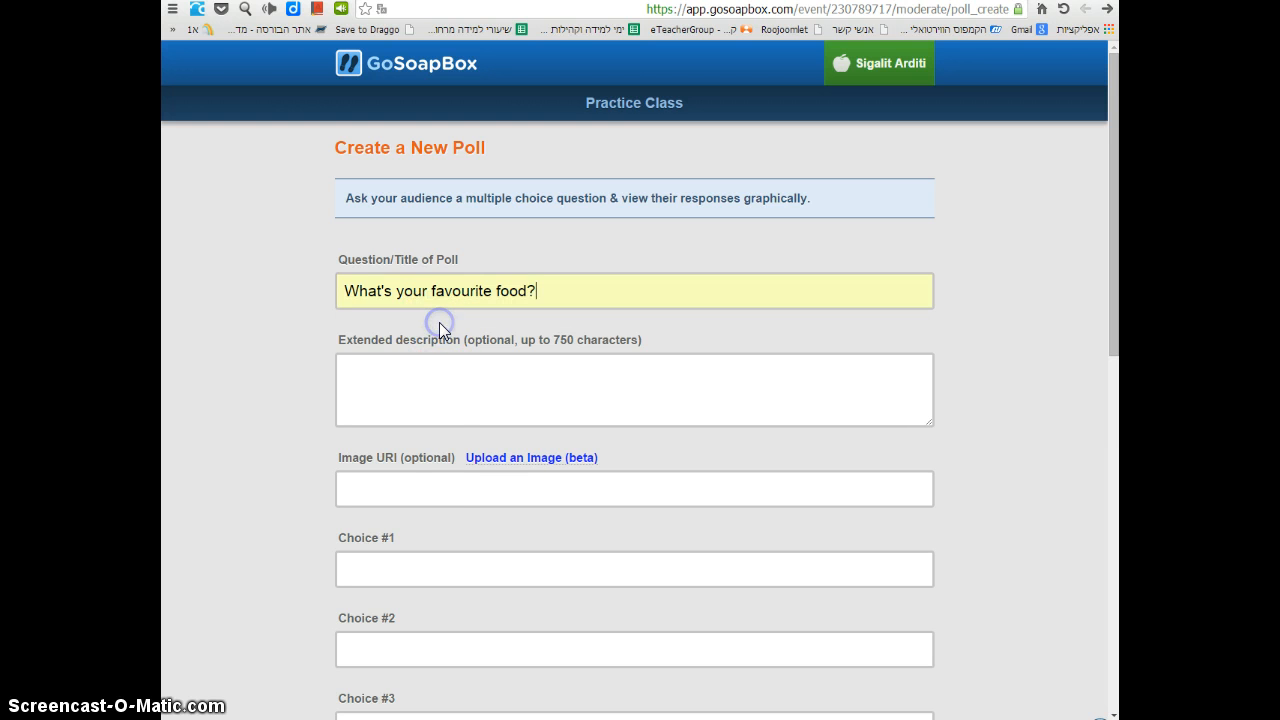
Step: Enter pizza, chips, salad and pasta as choices 1 to 4 of the poll
scroll(451, 470, down, 3)
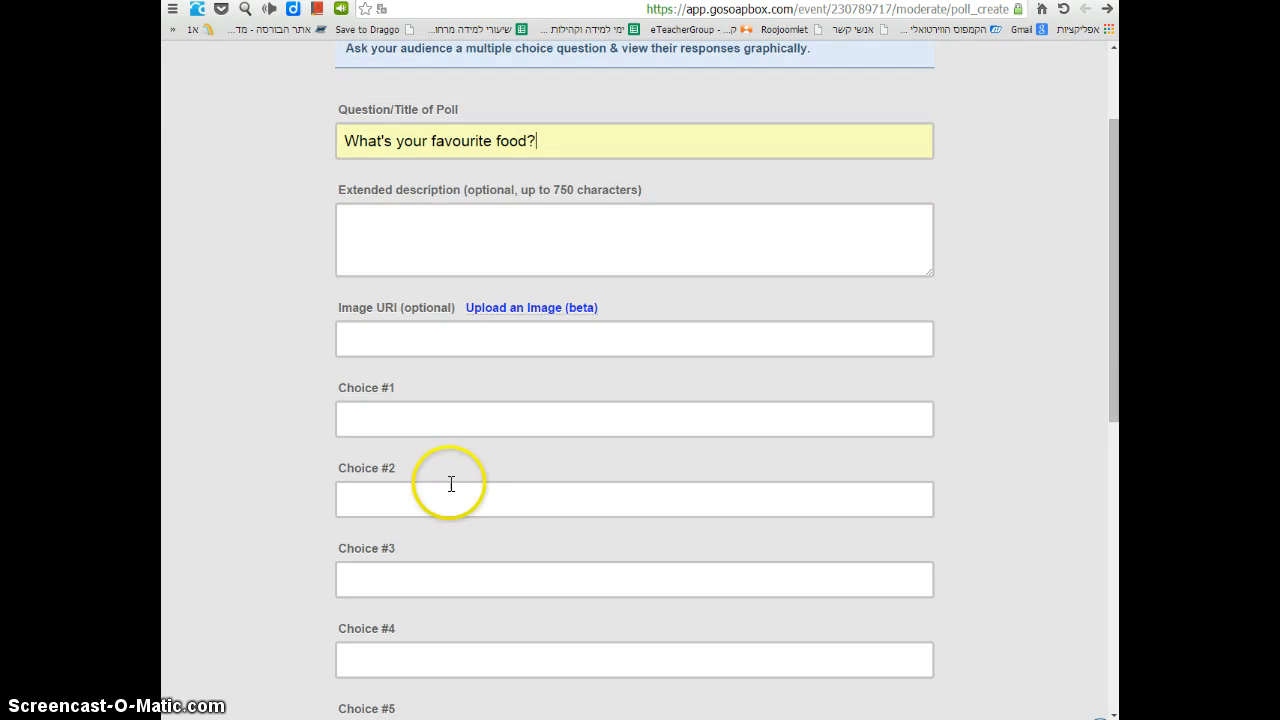
click(415, 421)
text(pizza)
click(409, 478)
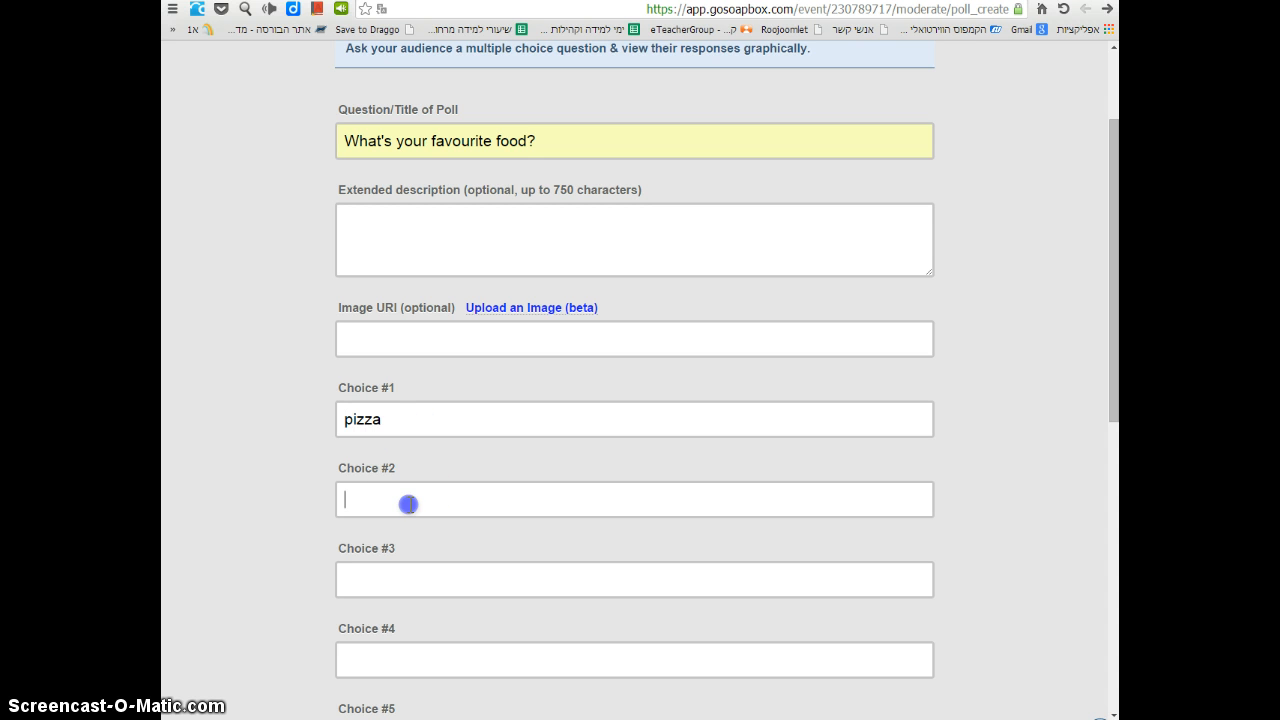
text(chips)
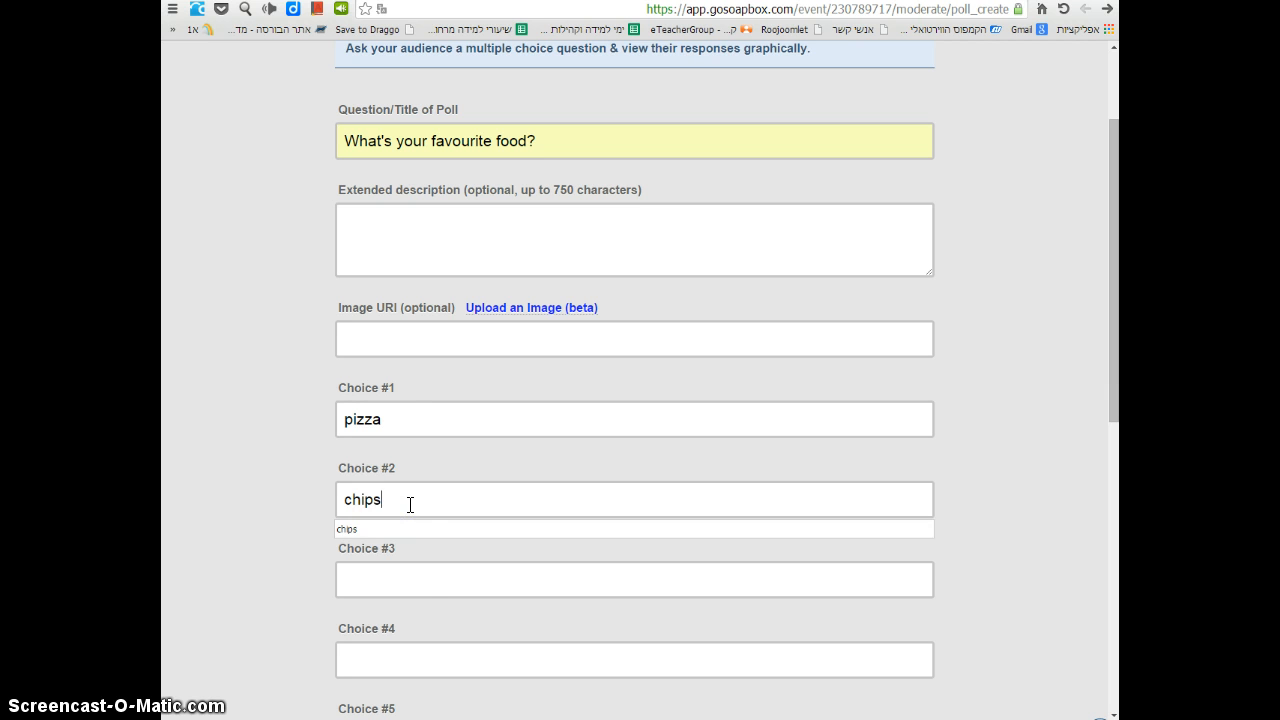
click(389, 589)
text(sa)
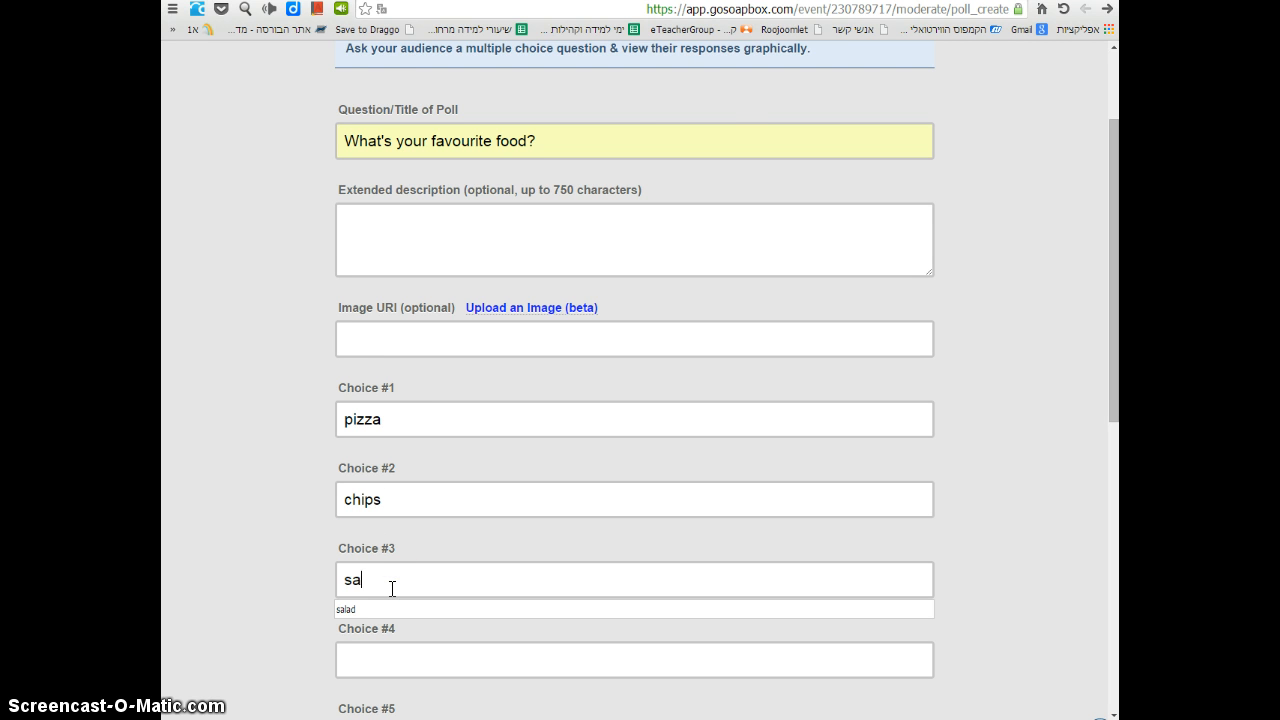
text(lad)
scroll(392, 589, down, 1)
click(382, 583)
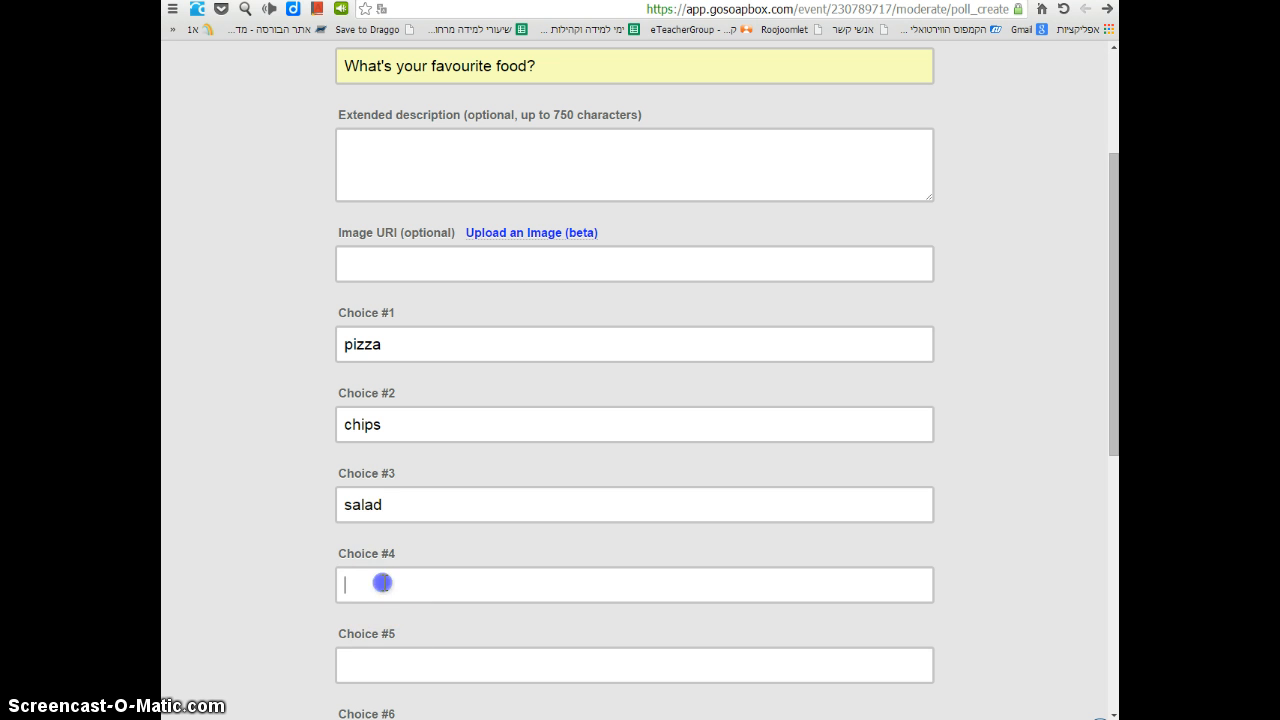
text(pasta)
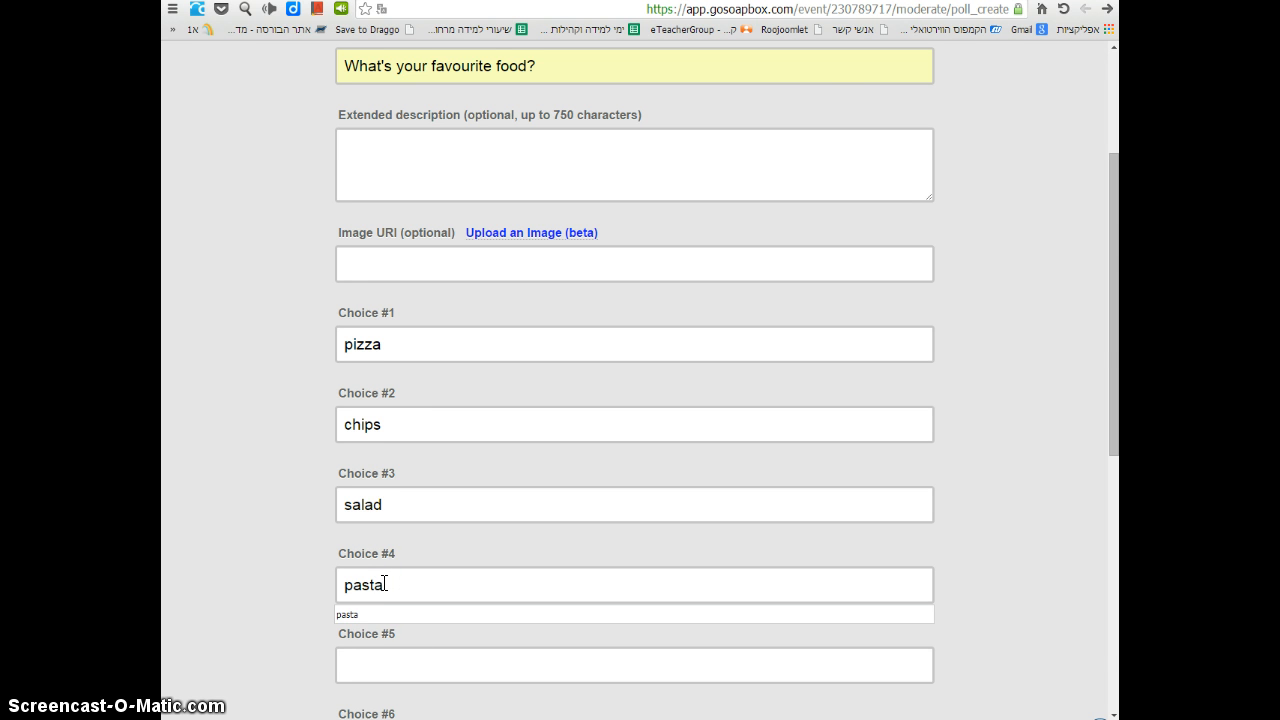
Step: Create the poll with Pie Chart results visible to the audience and unlock it in the event
scroll(384, 584, down, 5)
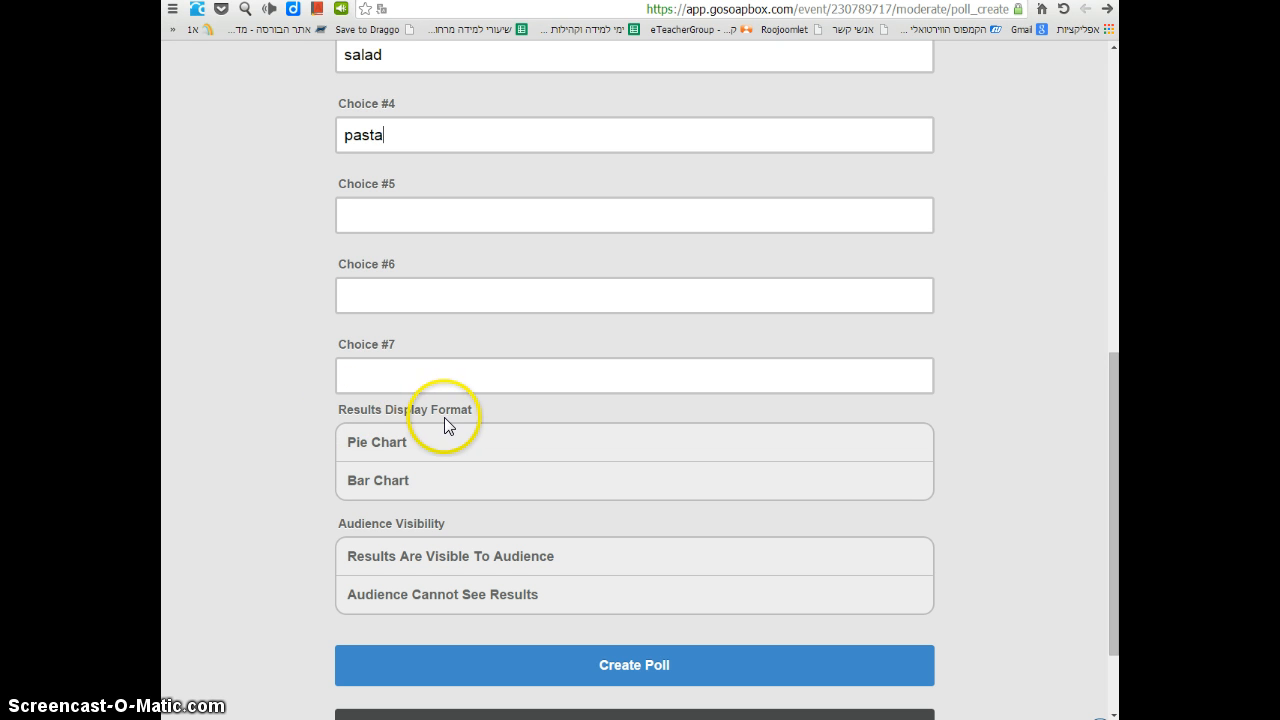
click(389, 455)
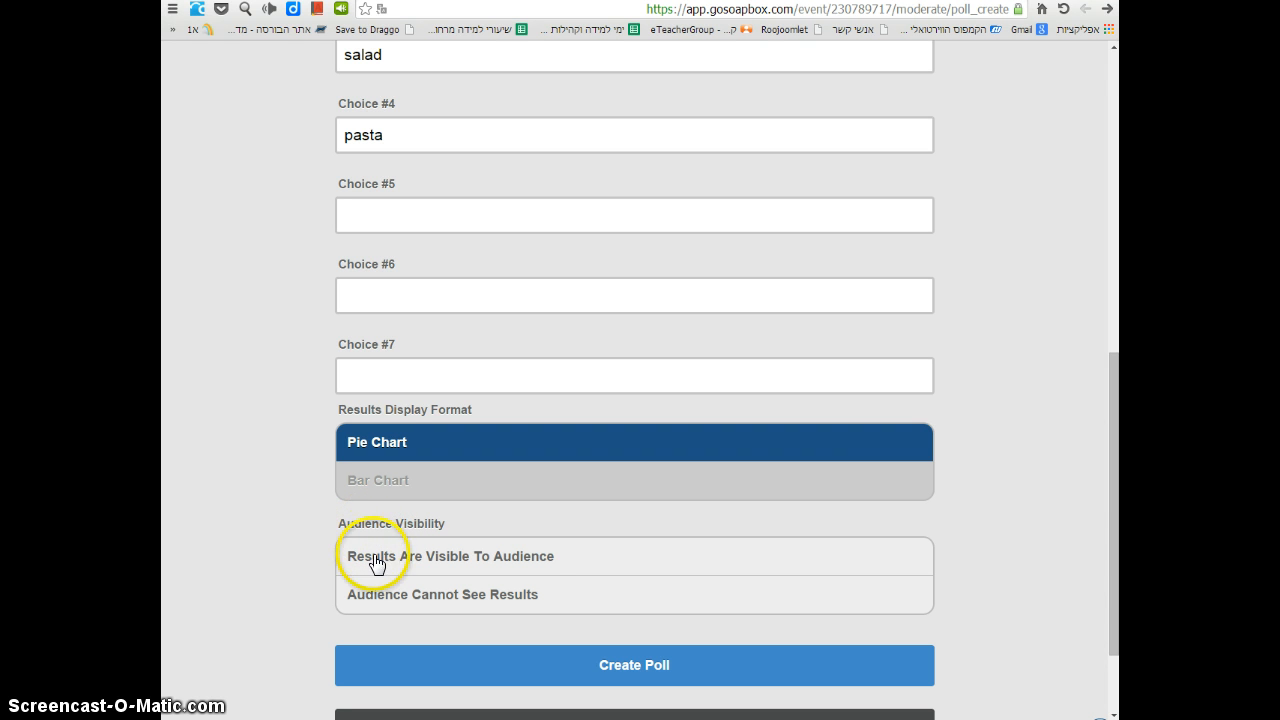
click(482, 565)
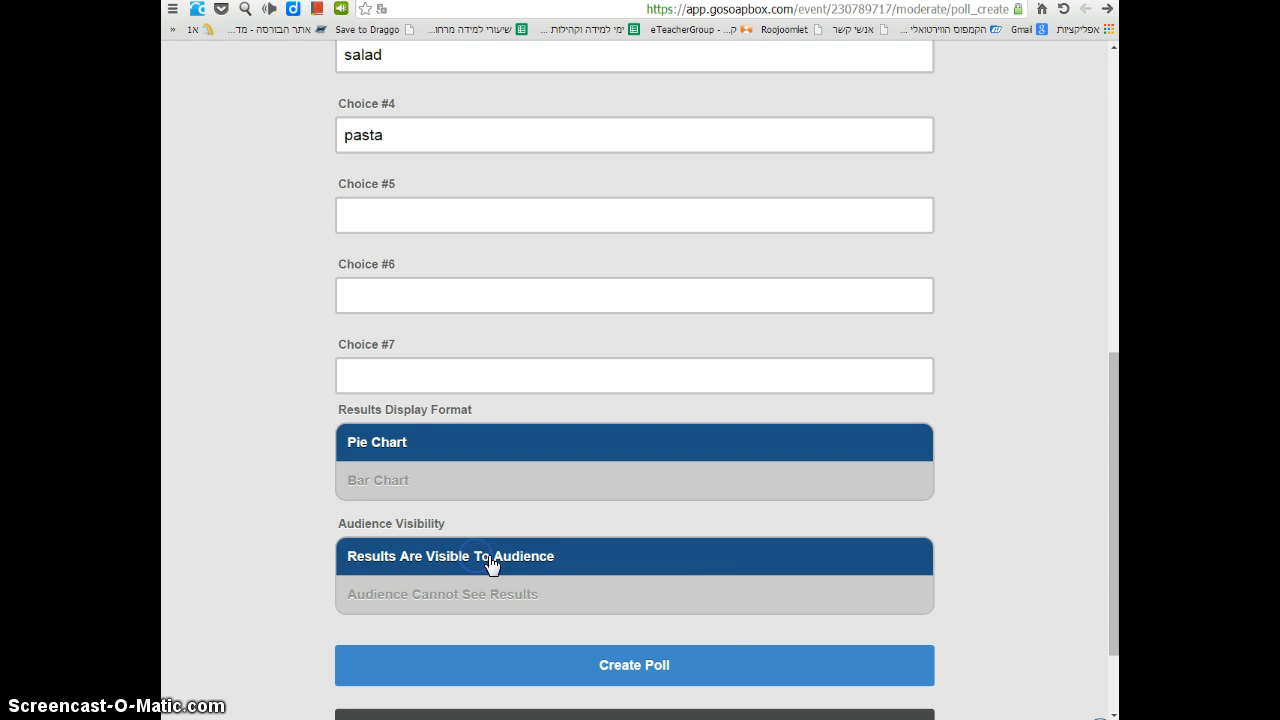
click(636, 668)
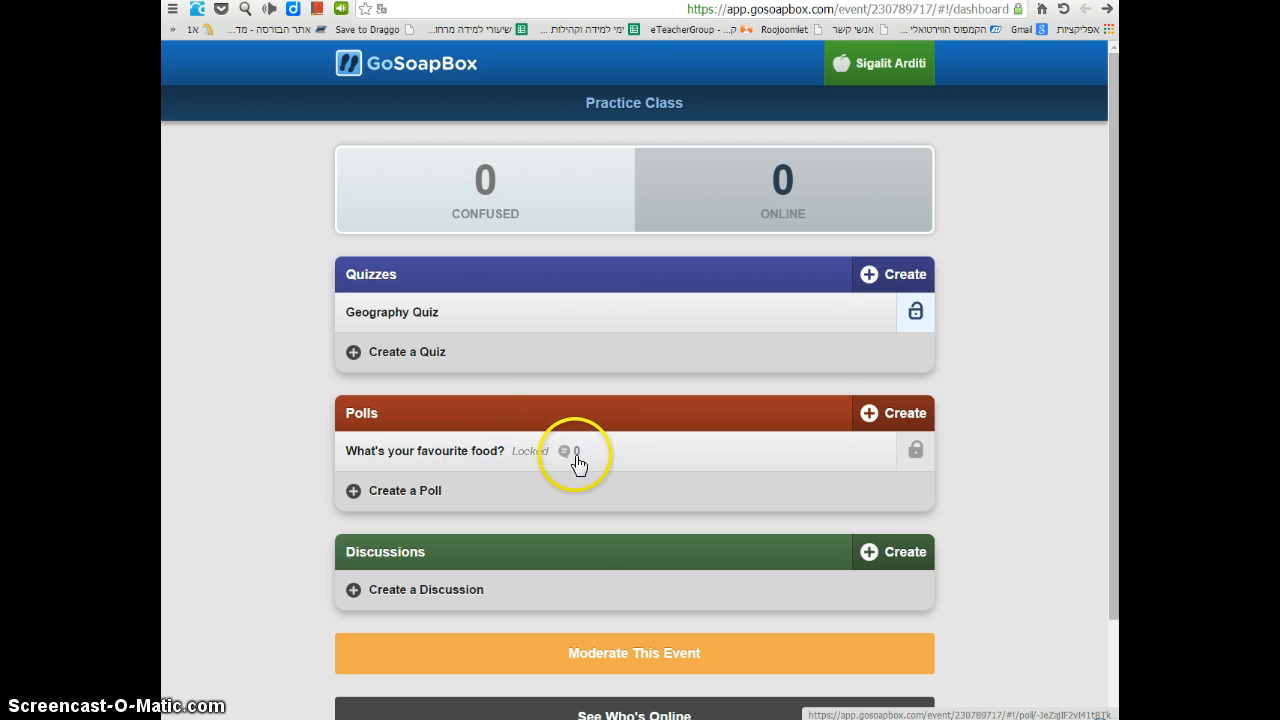
click(916, 452)
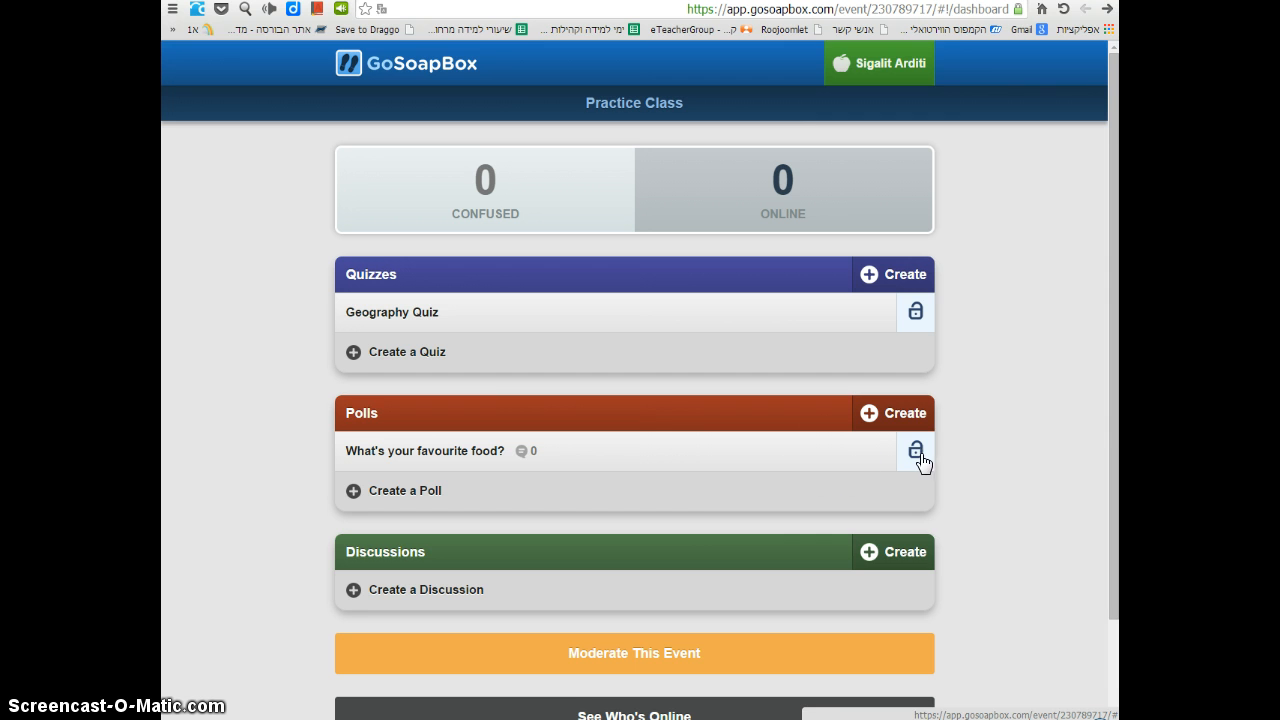
Step: Start a new discussion titled "Where do you like to travel on your vacation?"
scroll(666, 474, down, 1)
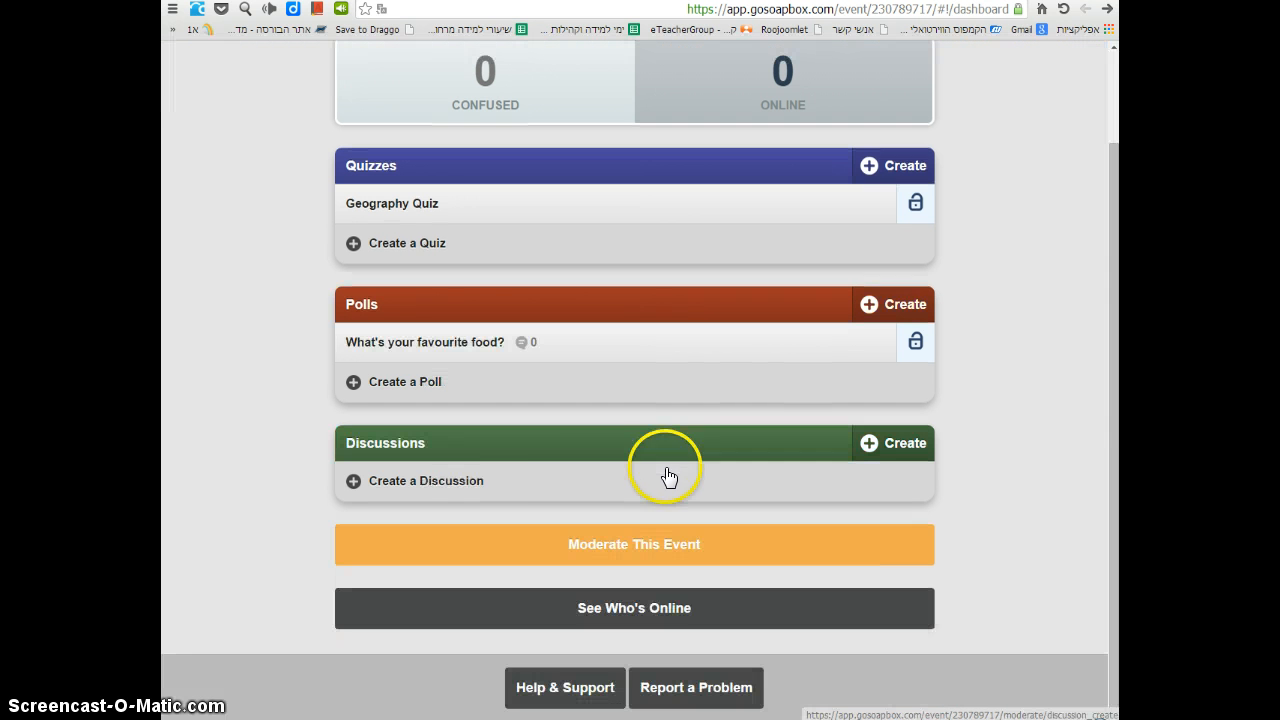
click(402, 484)
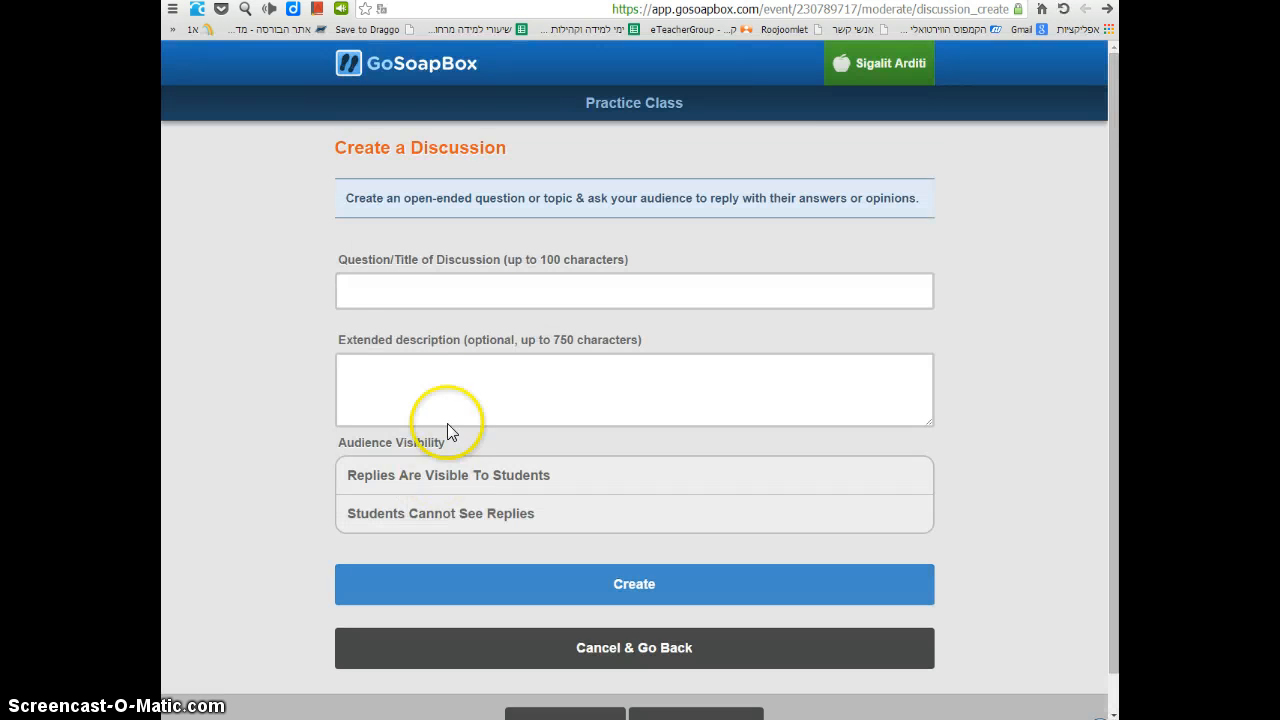
click(392, 290)
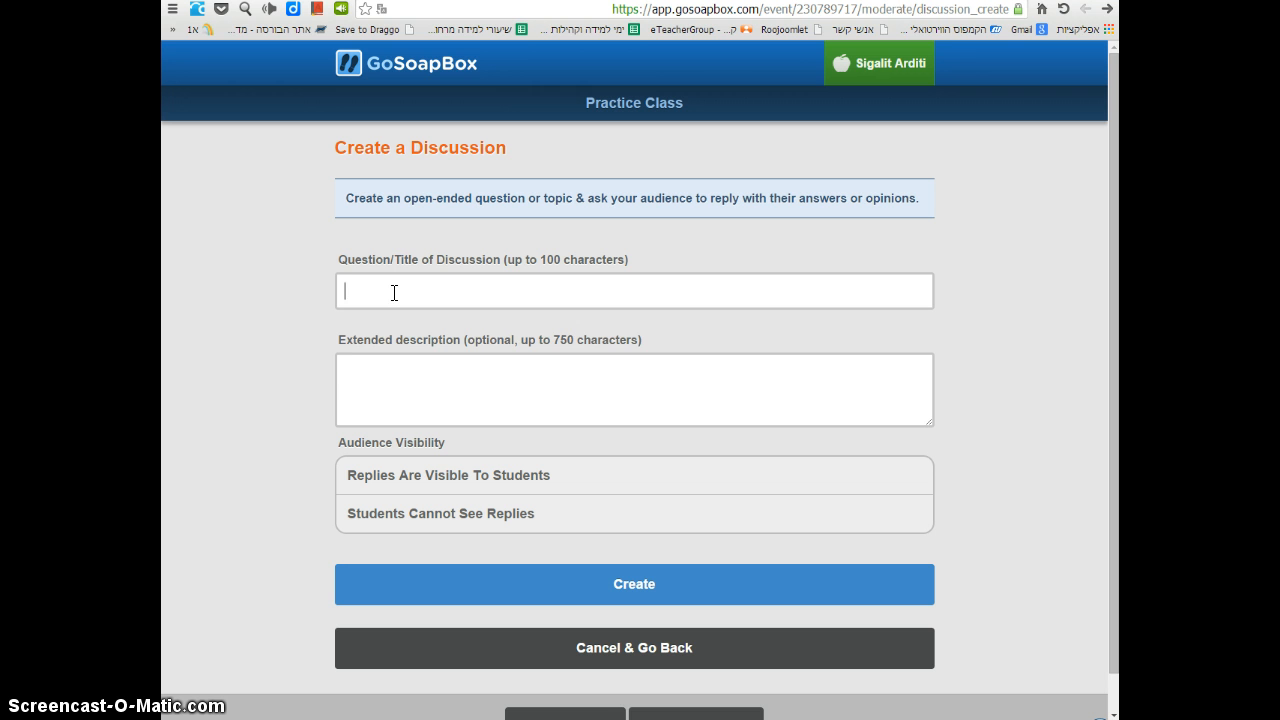
text(Where do you like to travel on )
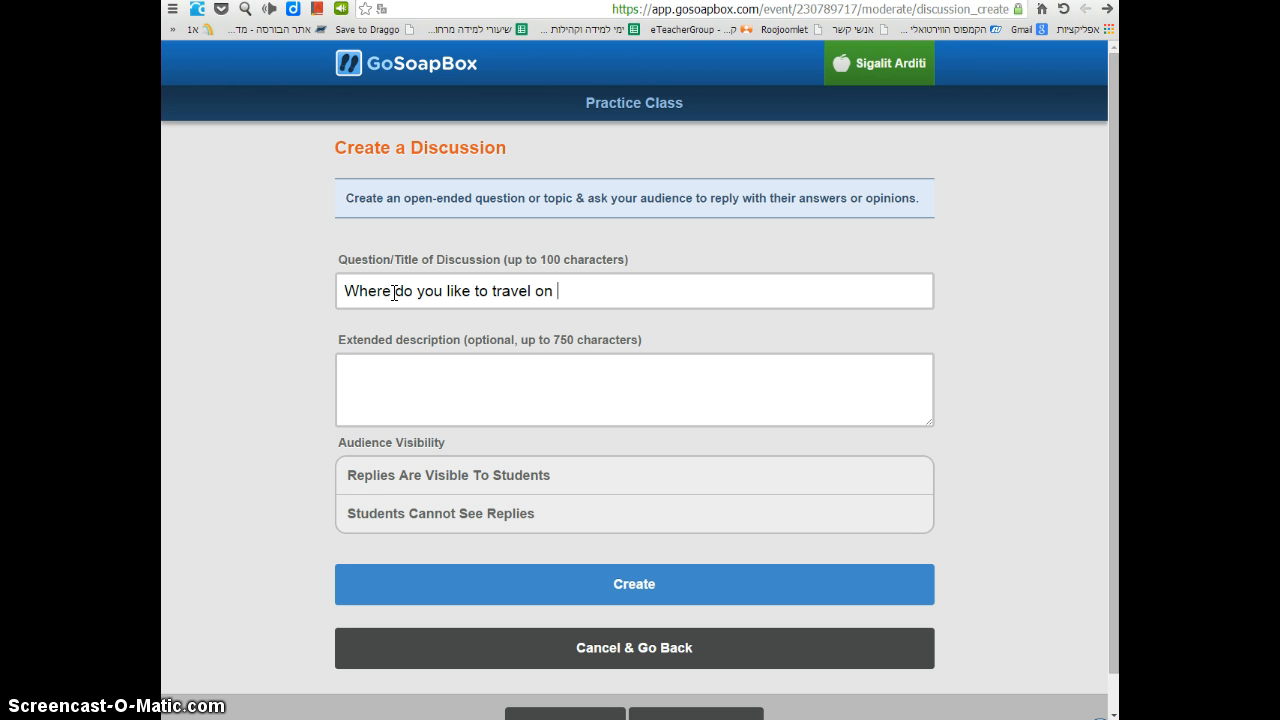
text(your vacation?)
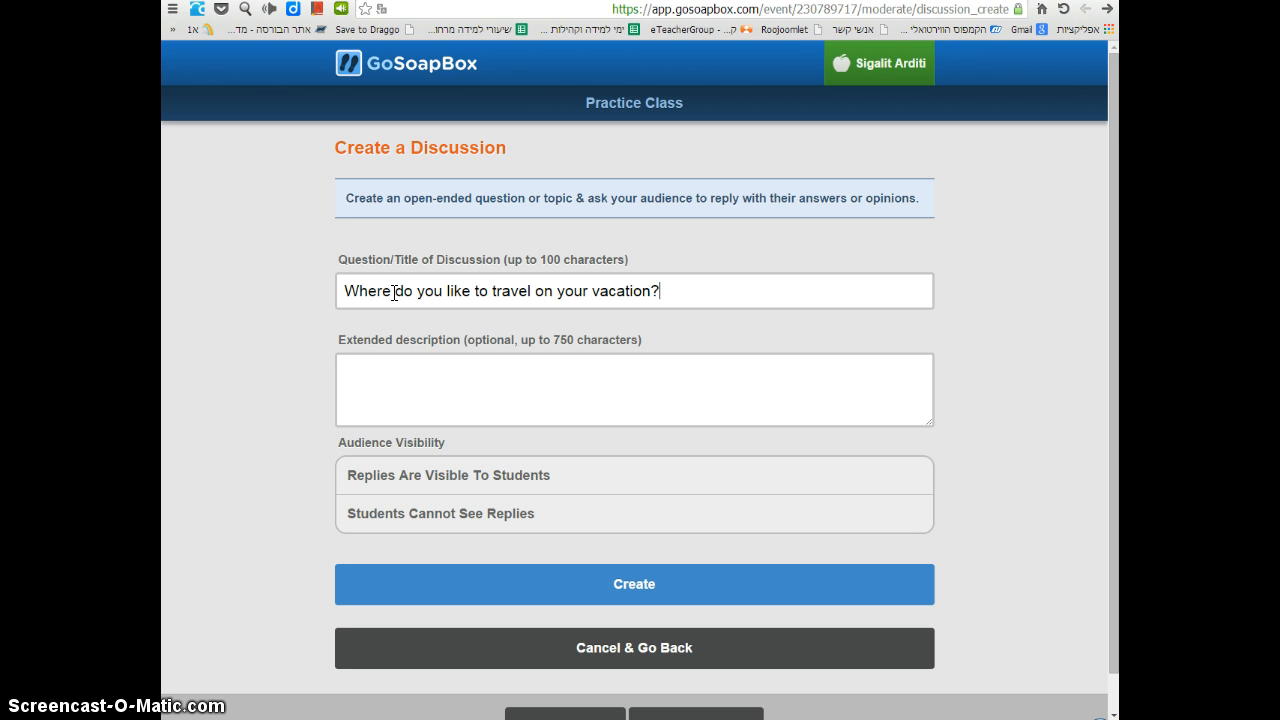
Step: Create the discussion with replies visible to students and no extended description, and unlock it in the event
click(460, 389)
scroll(464, 391, down, 1)
click(472, 425)
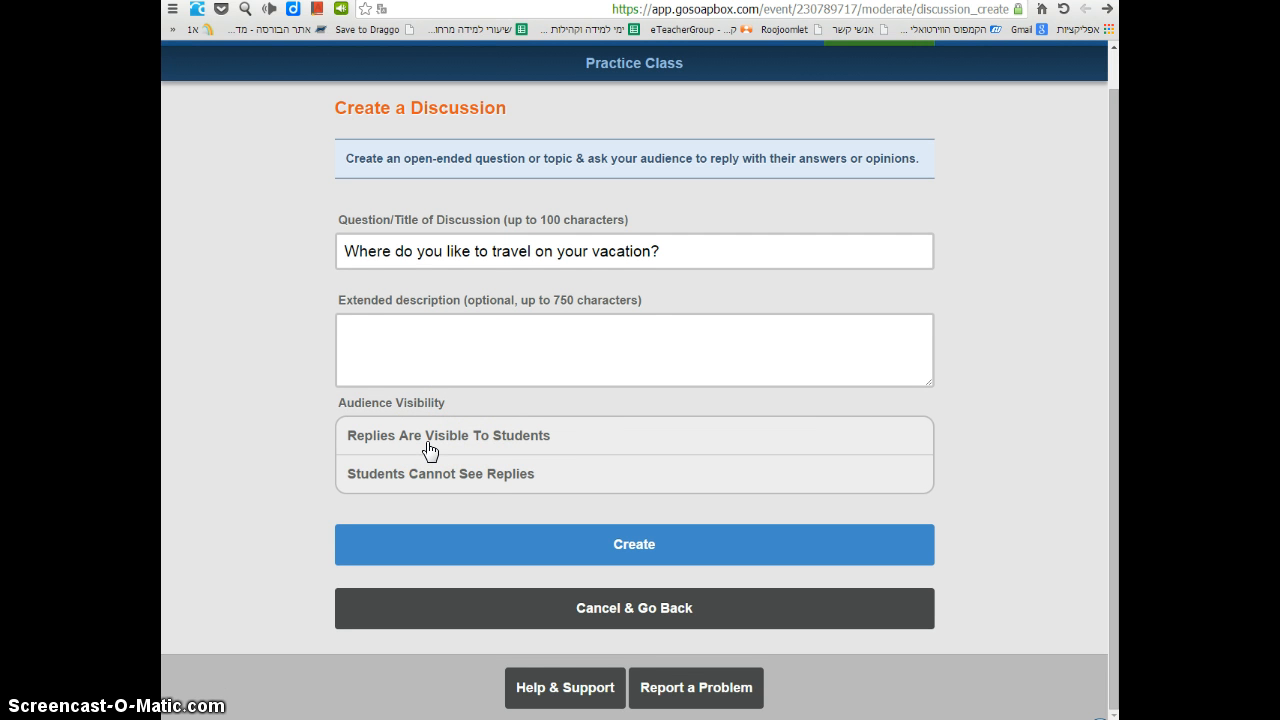
click(428, 436)
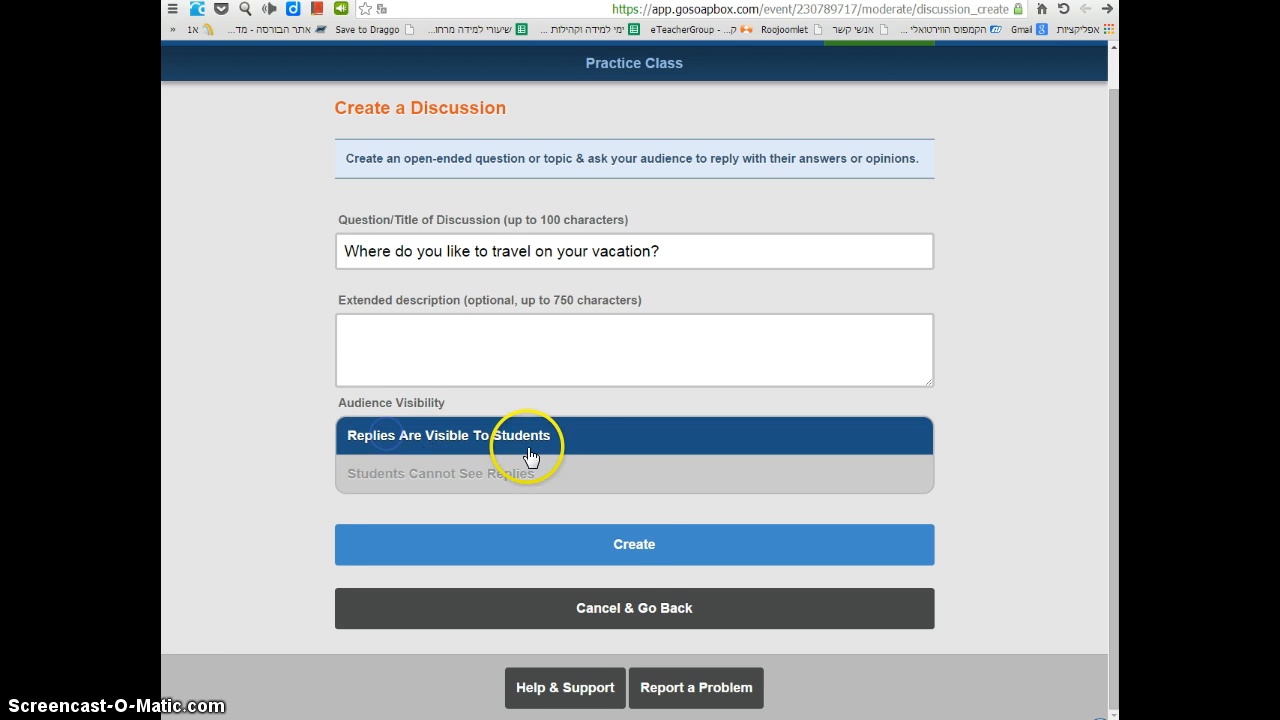
click(645, 547)
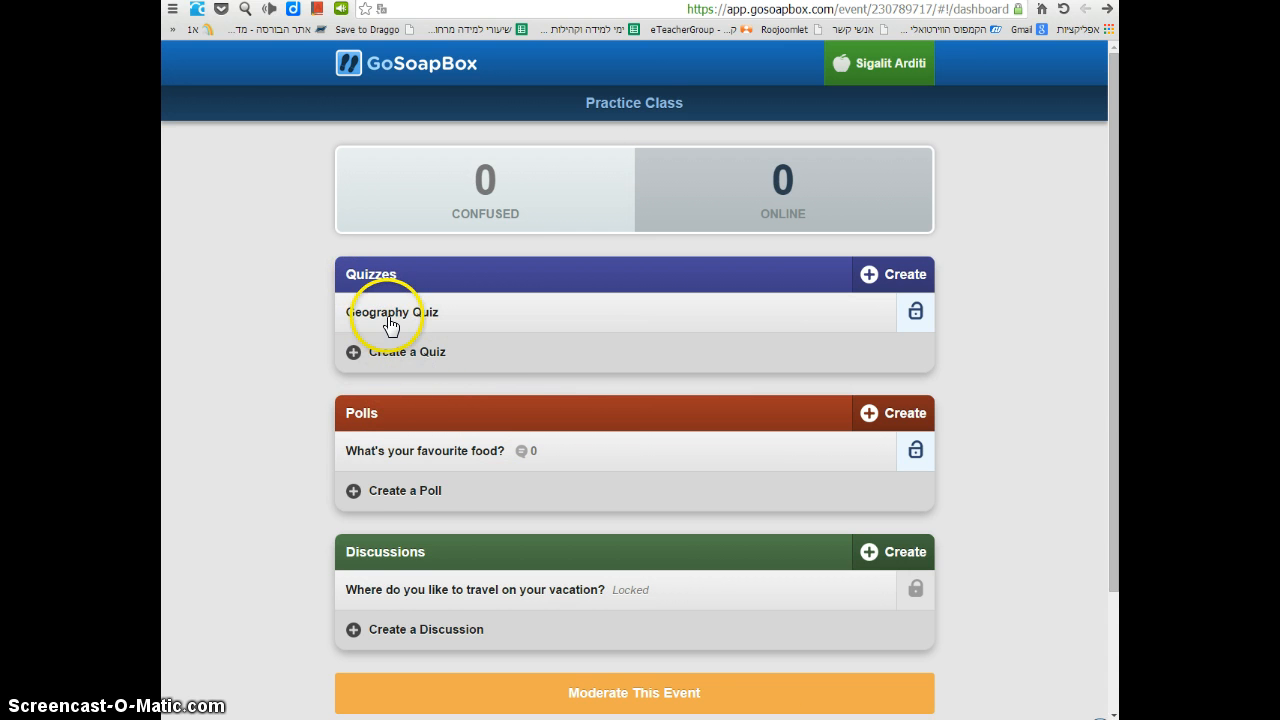
scroll(387, 459, down, 3)
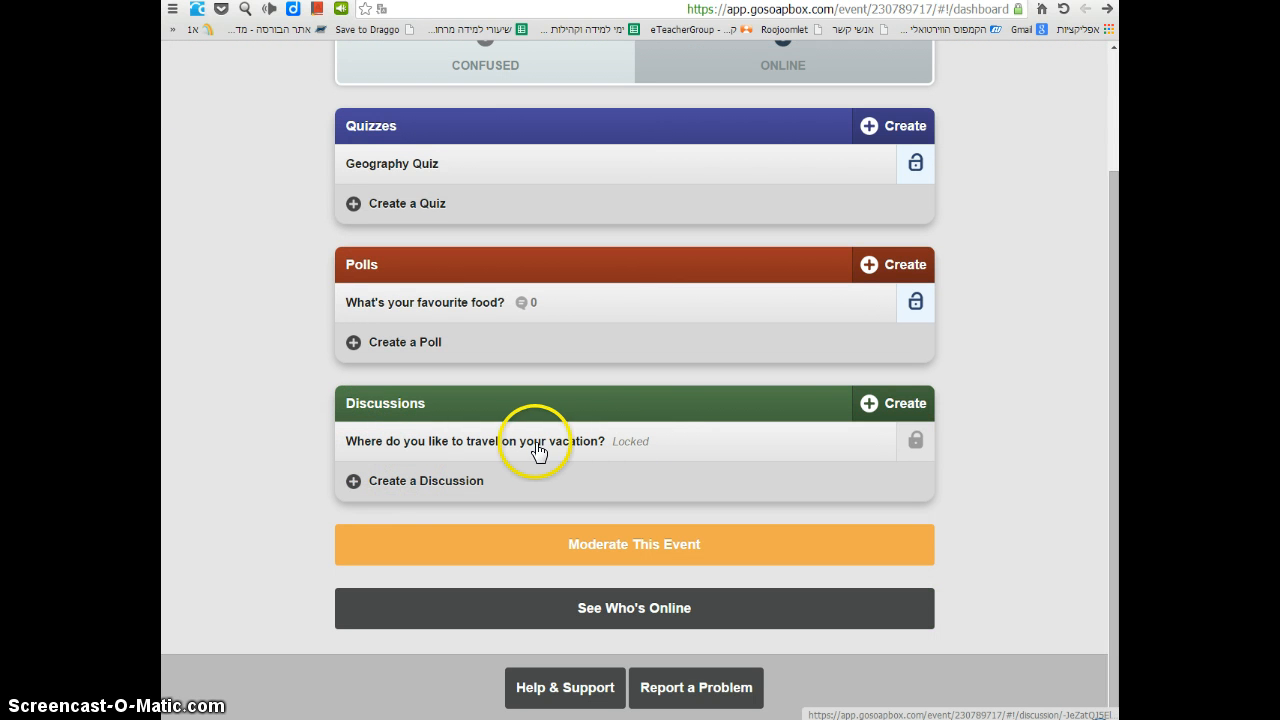
click(916, 444)
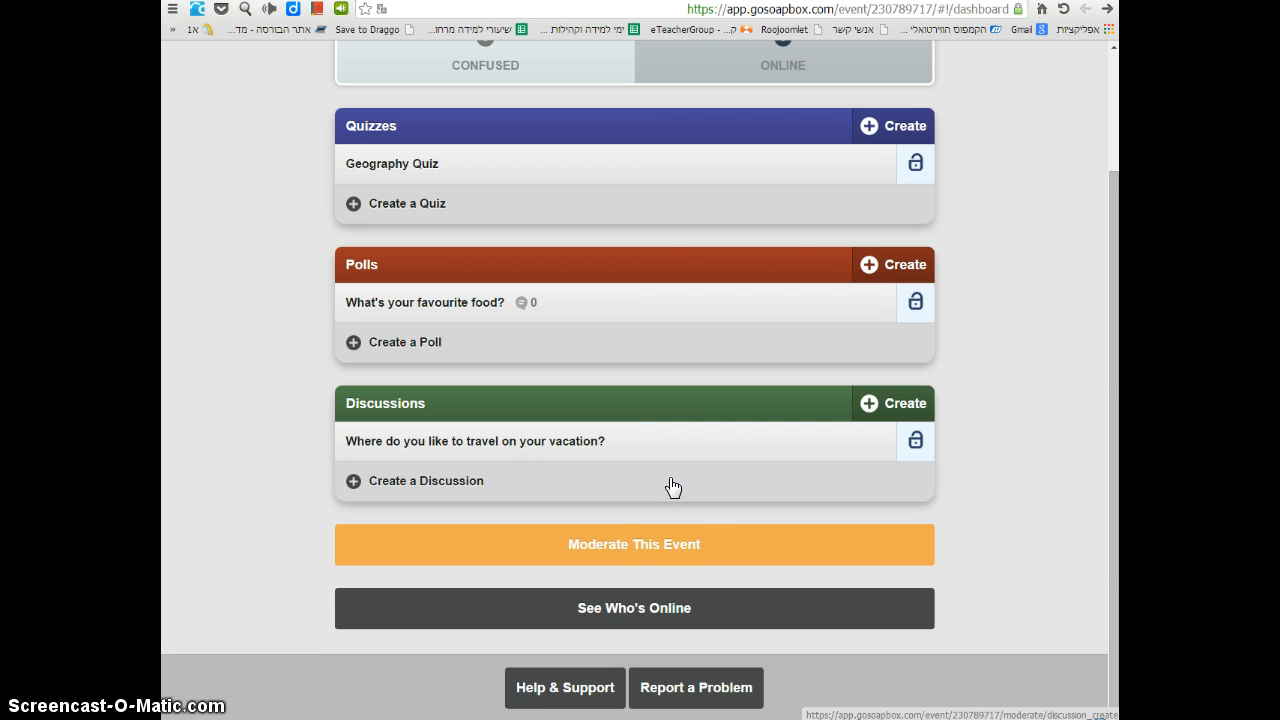
Step: Open the event's moderation page and review its access code, name requirement, general settings, status and copying, and export options
click(652, 552)
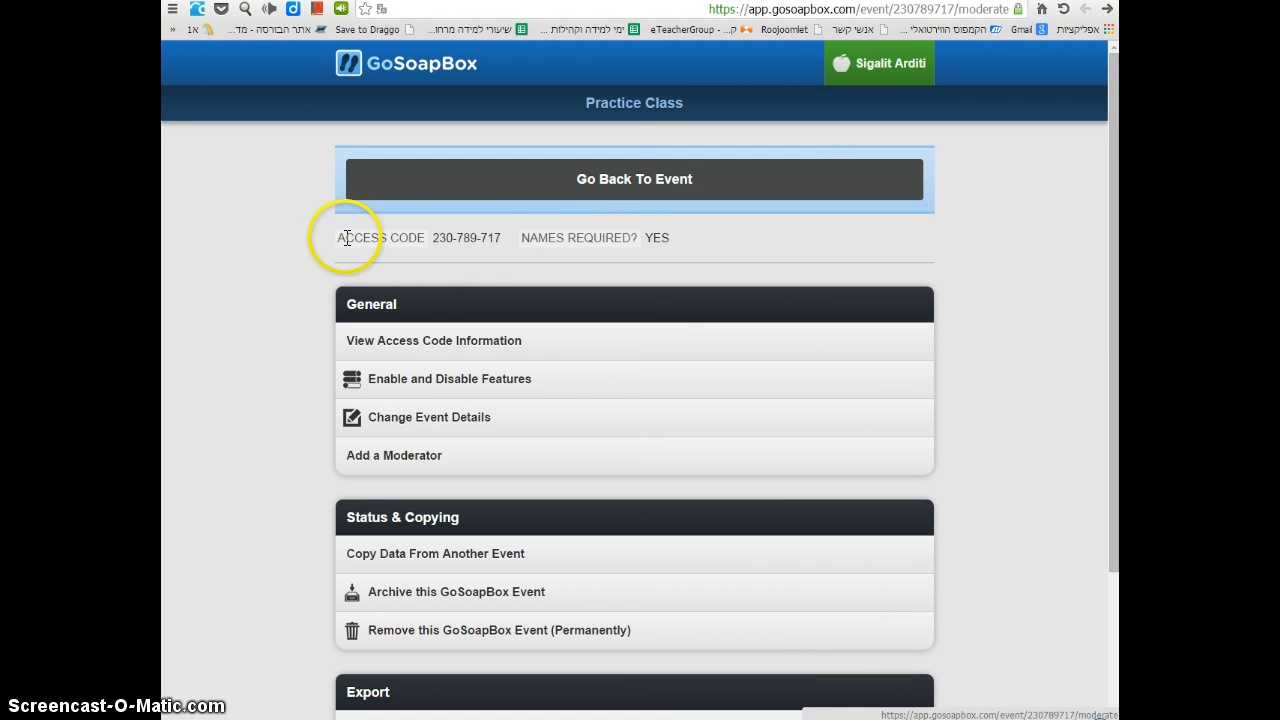
drag(431, 236, 501, 237)
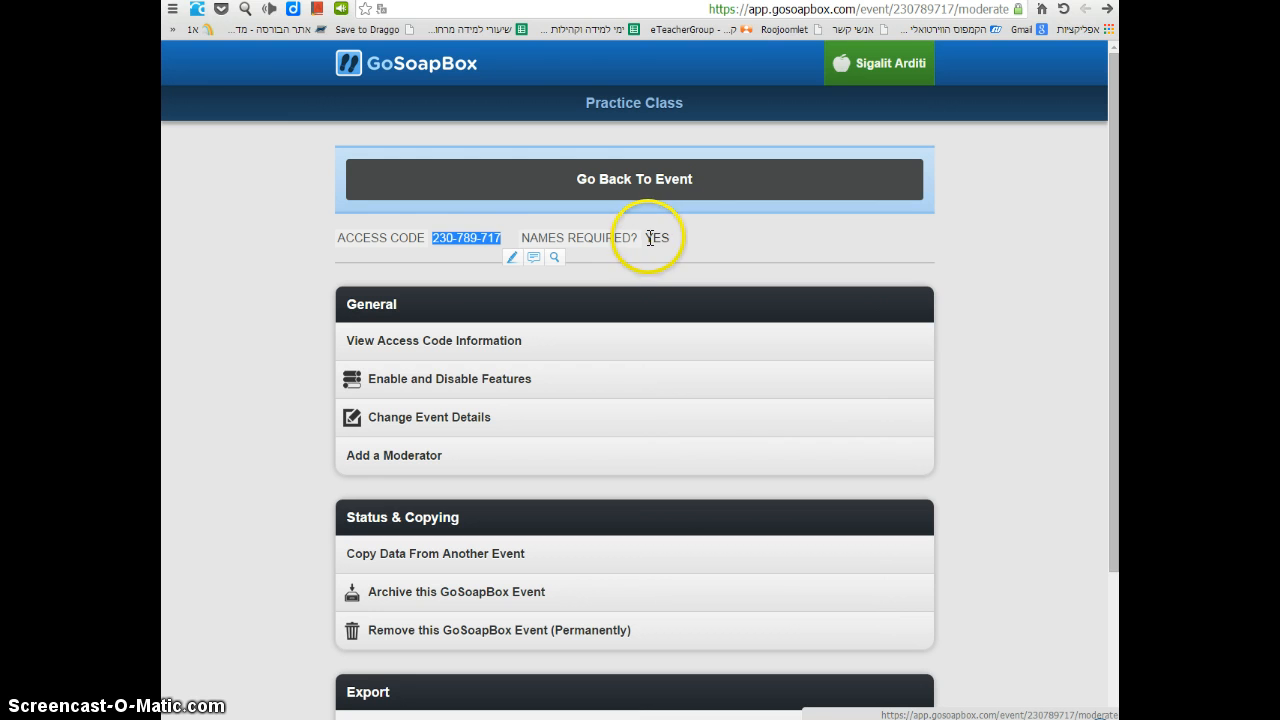
drag(648, 237, 660, 238)
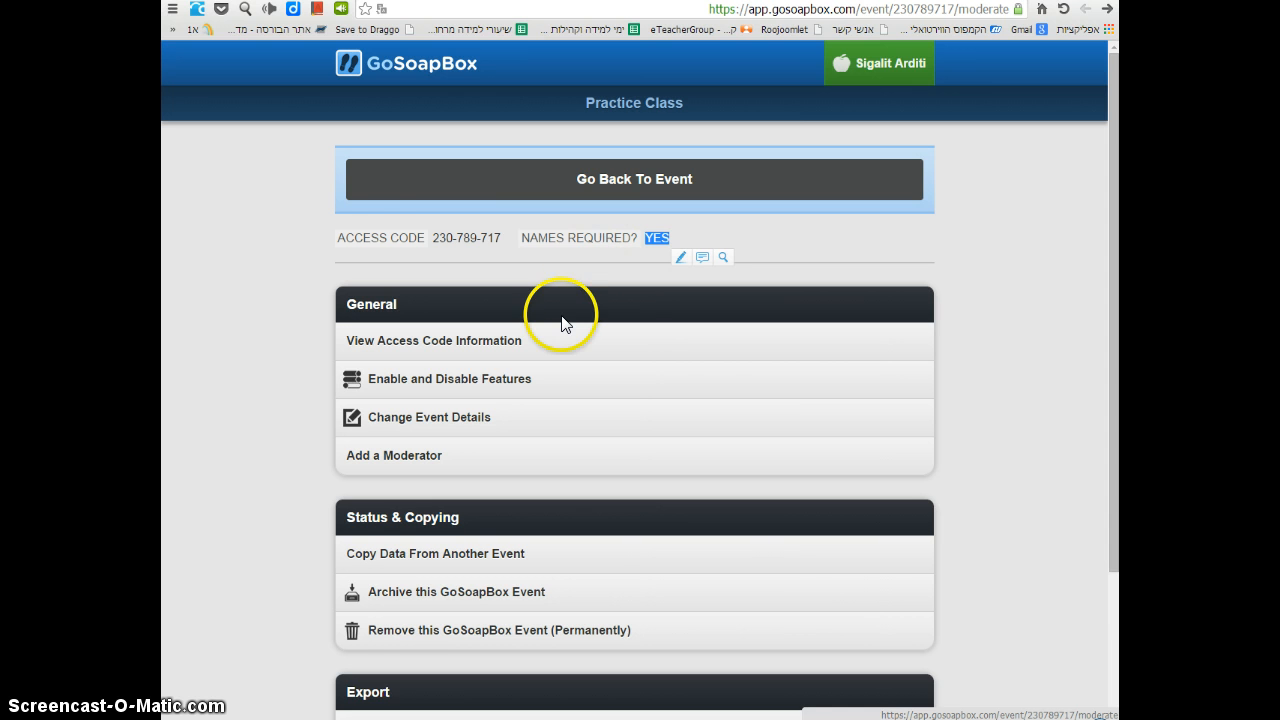
scroll(561, 320, down, 1)
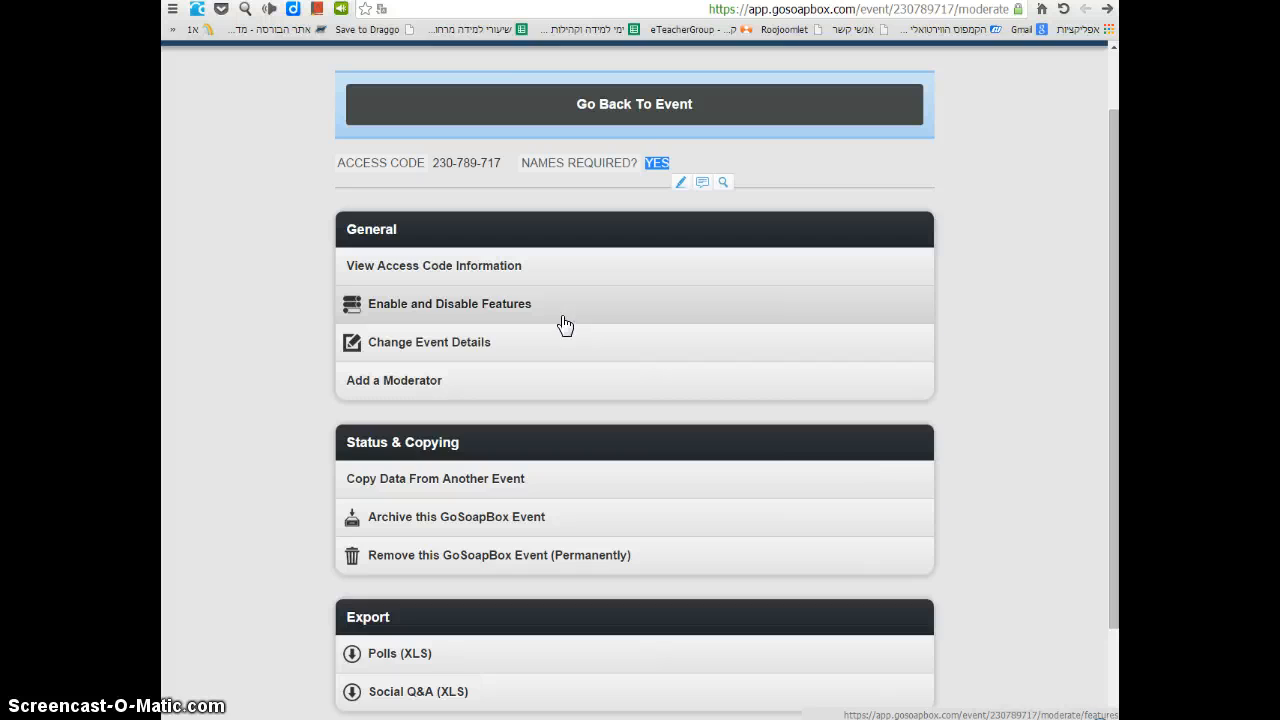
scroll(561, 323, down, 1)
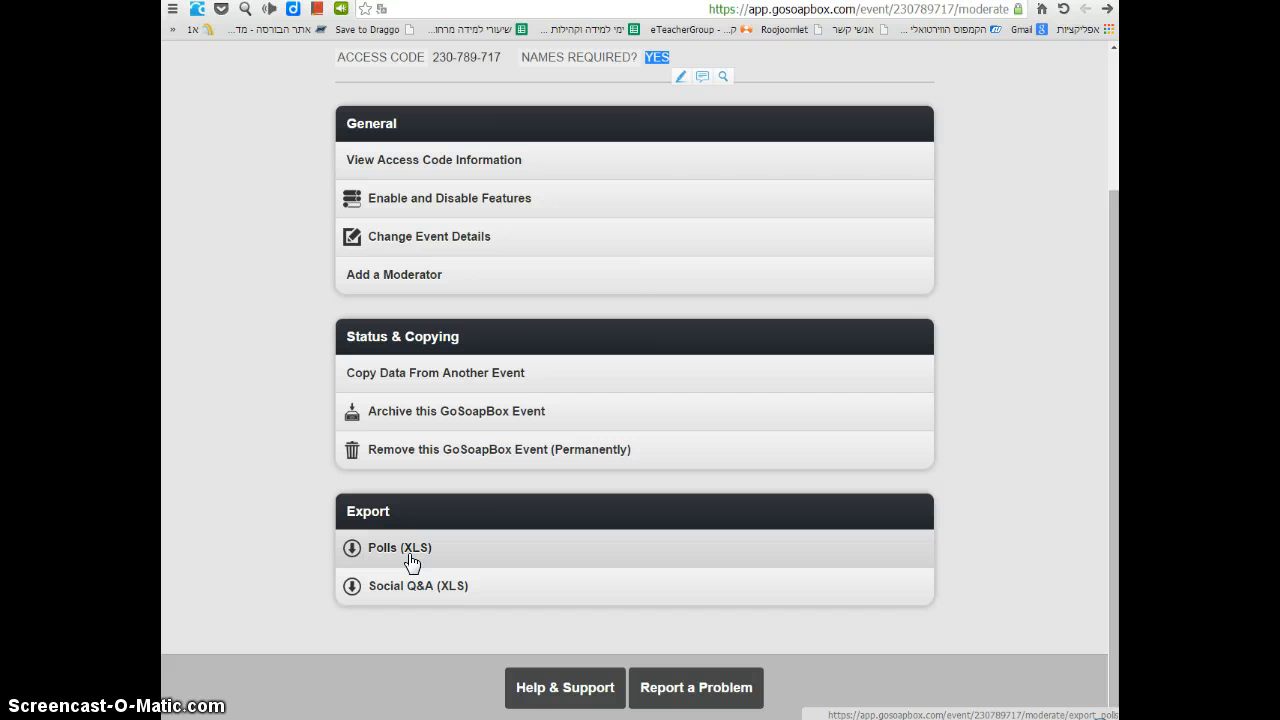
scroll(412, 565, up, 2)
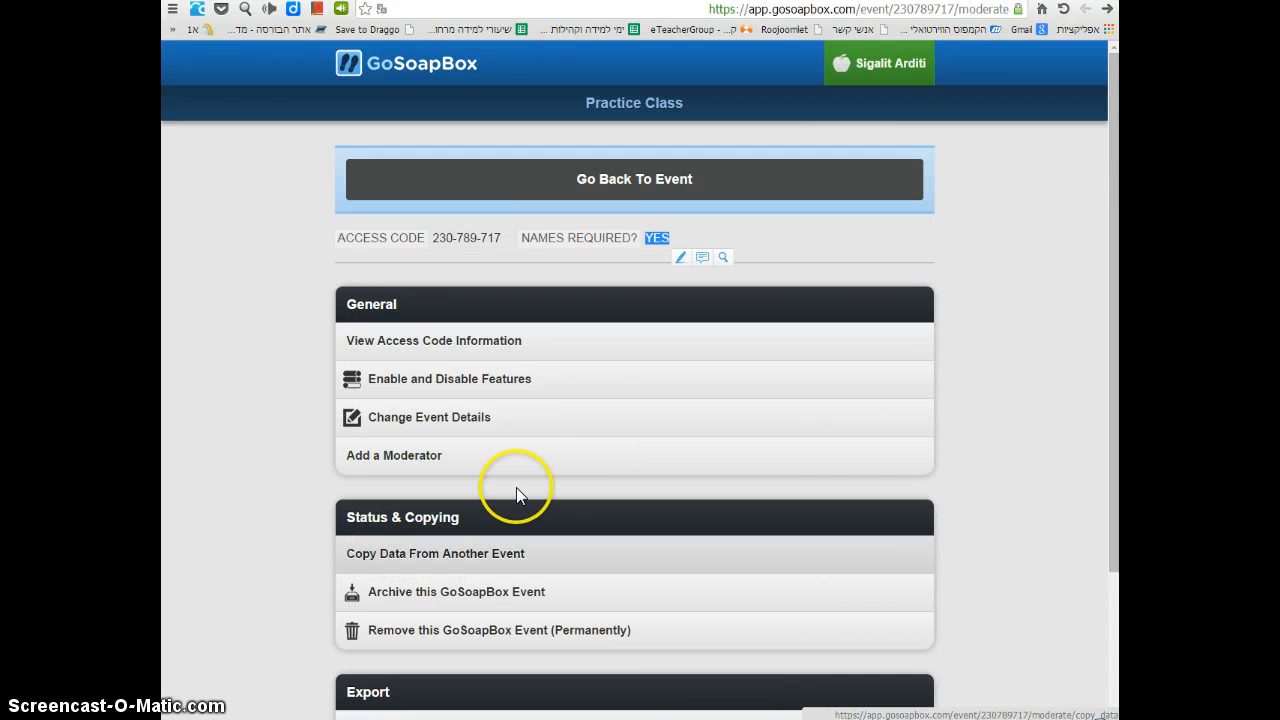
Step: Go to the account page and sign out of the teacher account
click(907, 80)
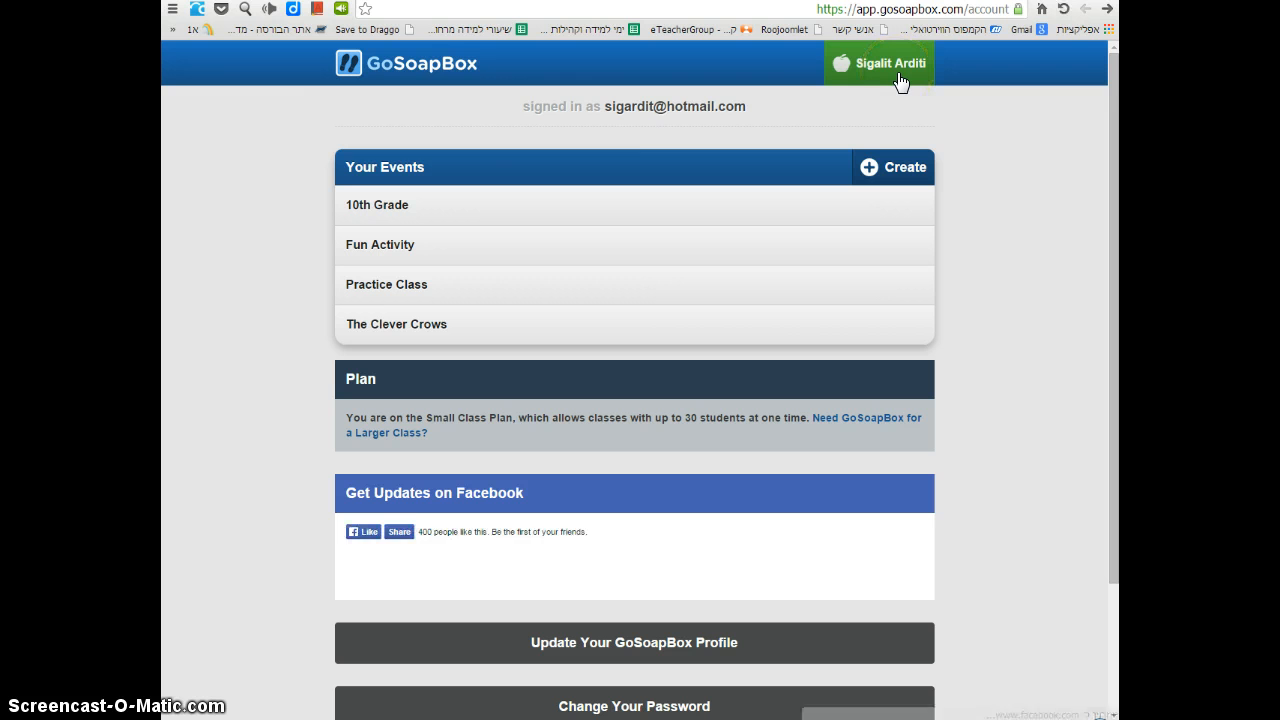
click(441, 80)
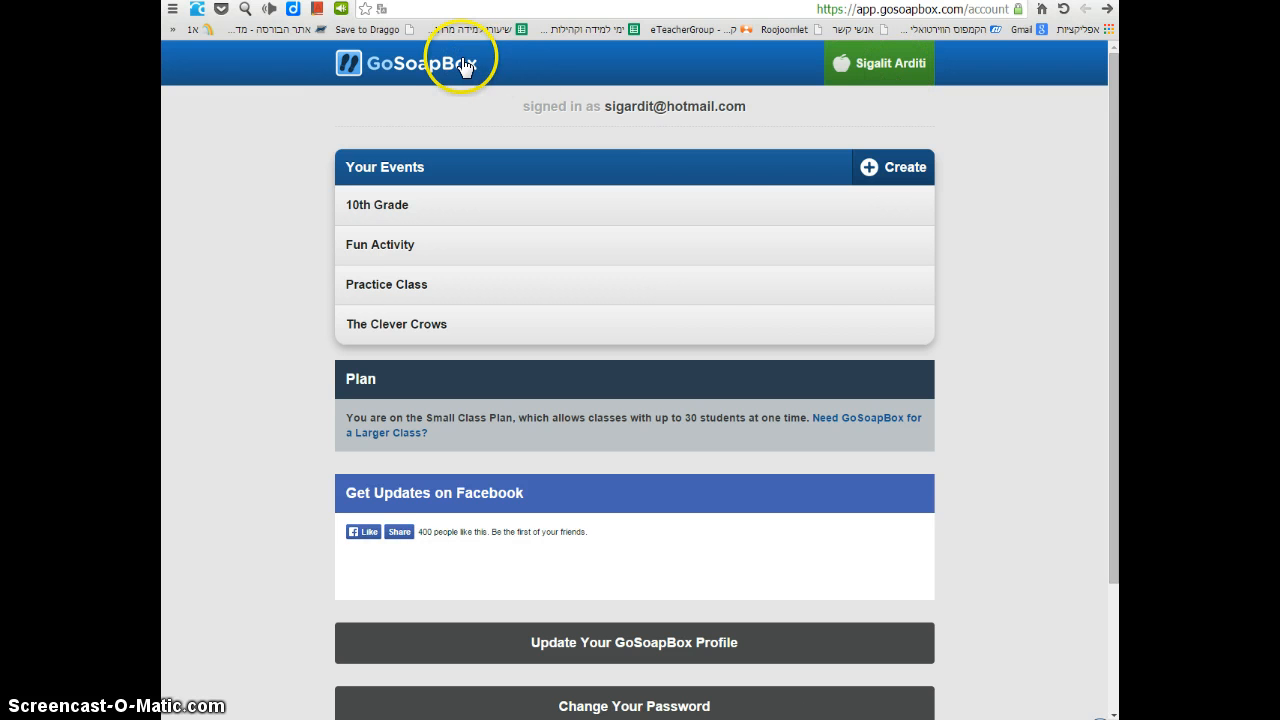
scroll(497, 194, down, 3)
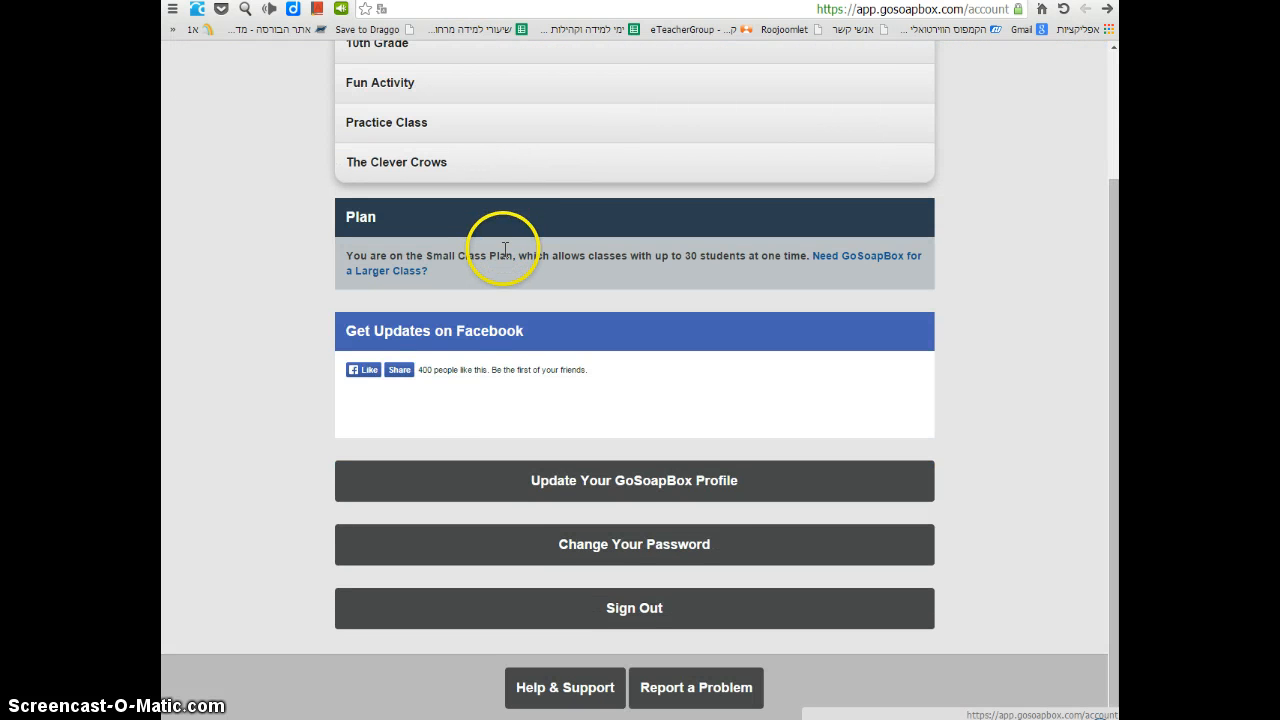
click(631, 611)
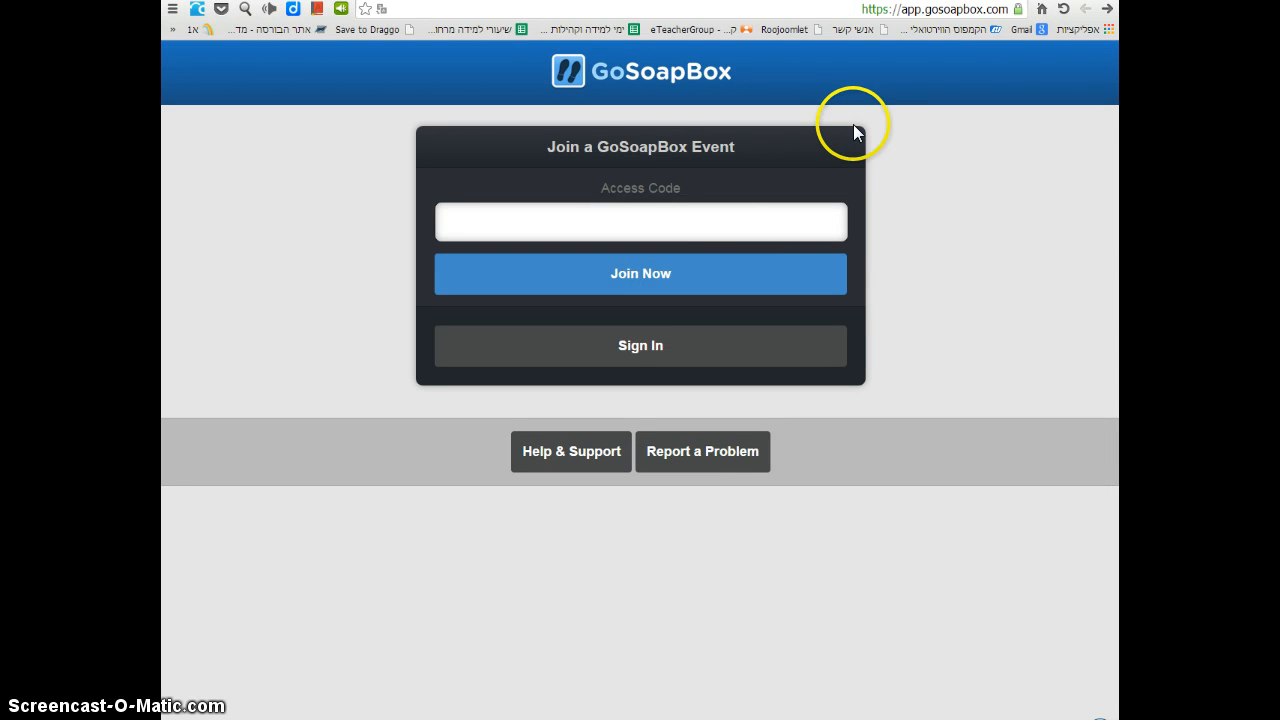
Step: Copy the event's access code from the Notepad note, paste it as the Access Code in GoSoapBox and join the event
click(633, 223)
key(alt+Tab)
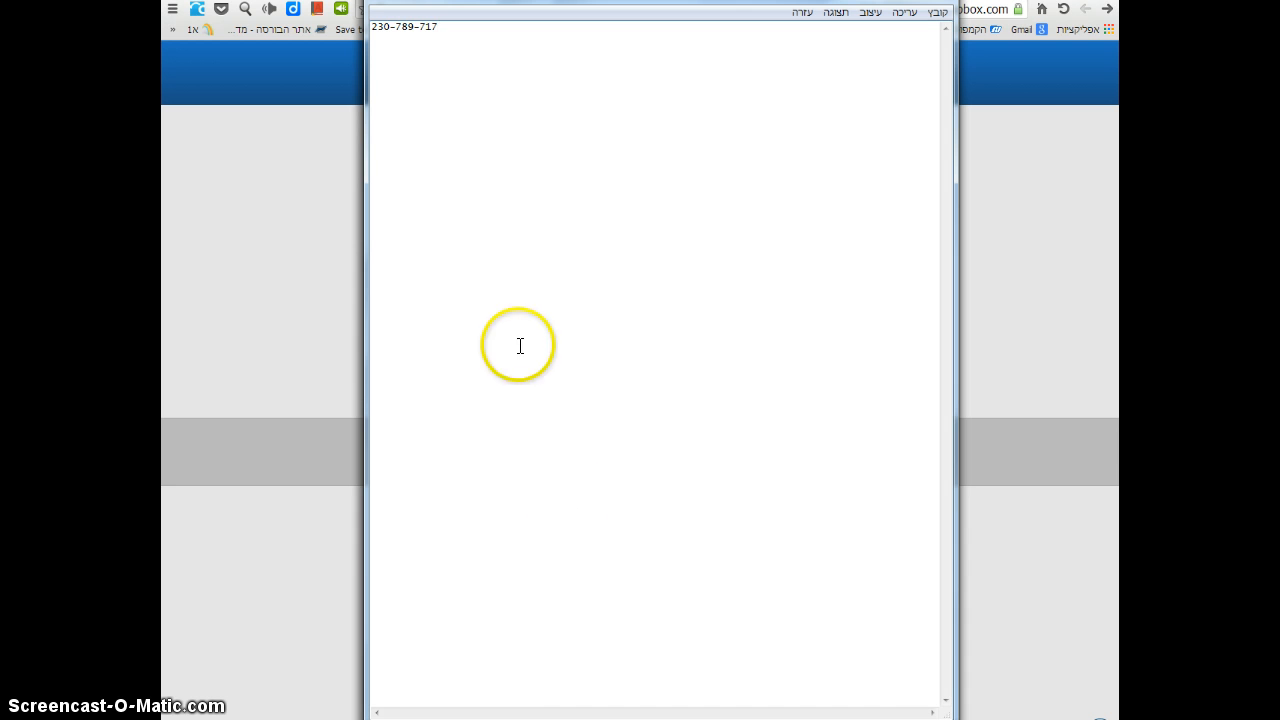
drag(440, 28, 374, 26)
right_click(386, 27)
click(497, 74)
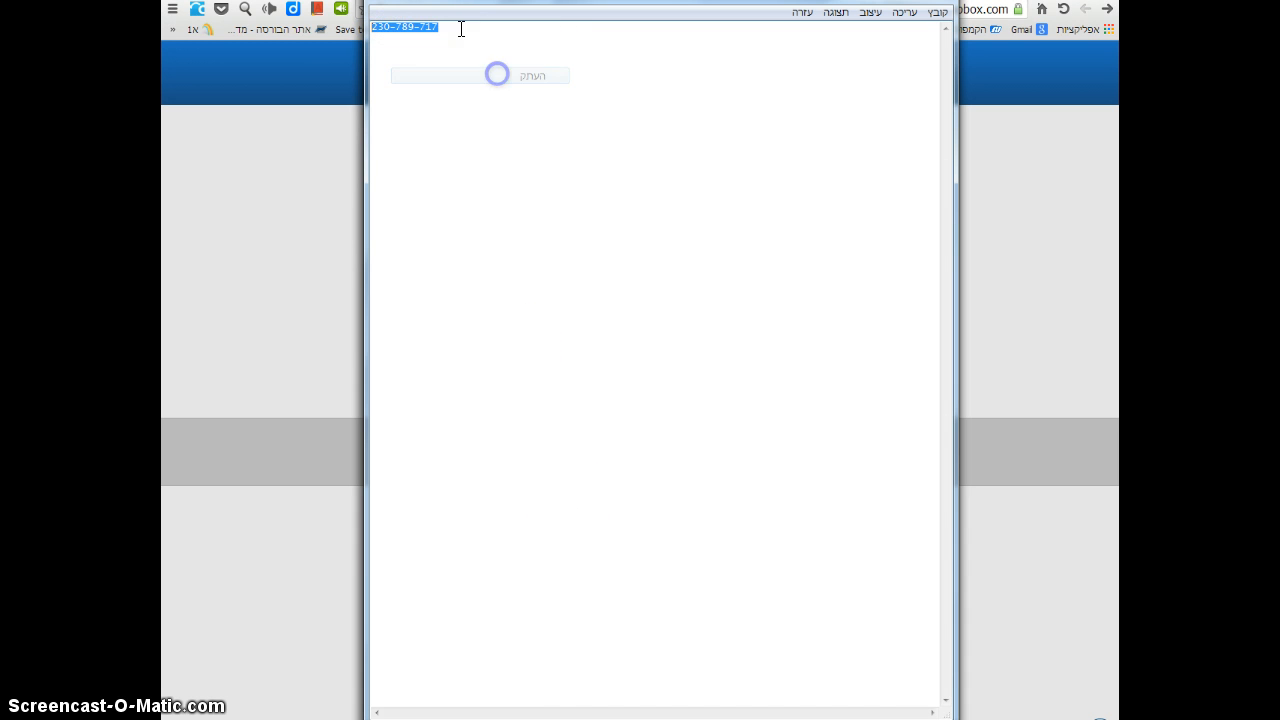
key(alt+Tab)
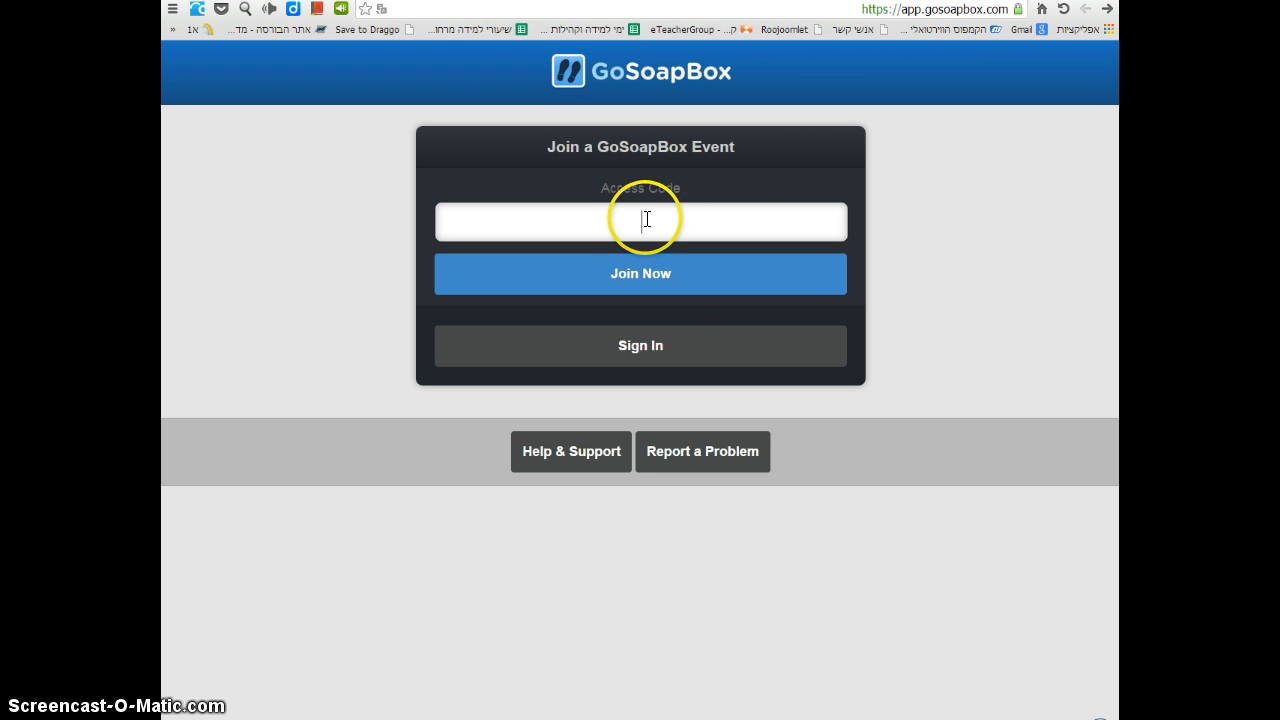
key(ctrl+v)
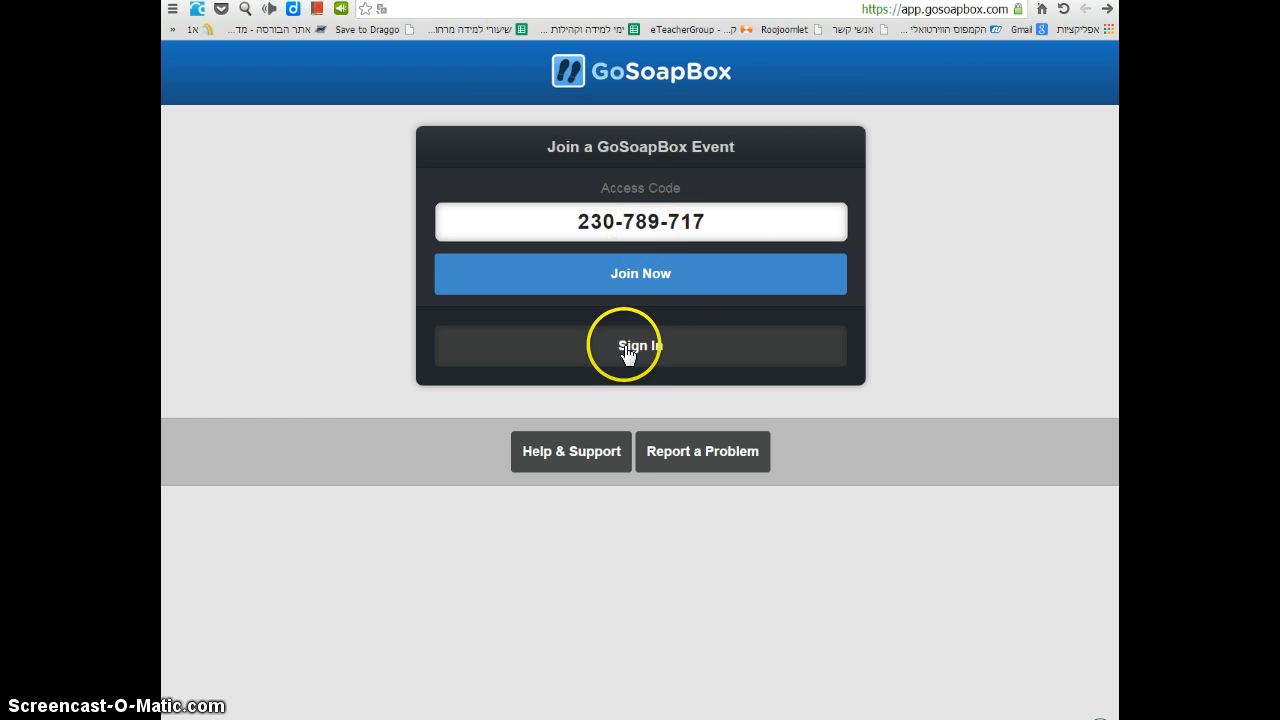
click(651, 290)
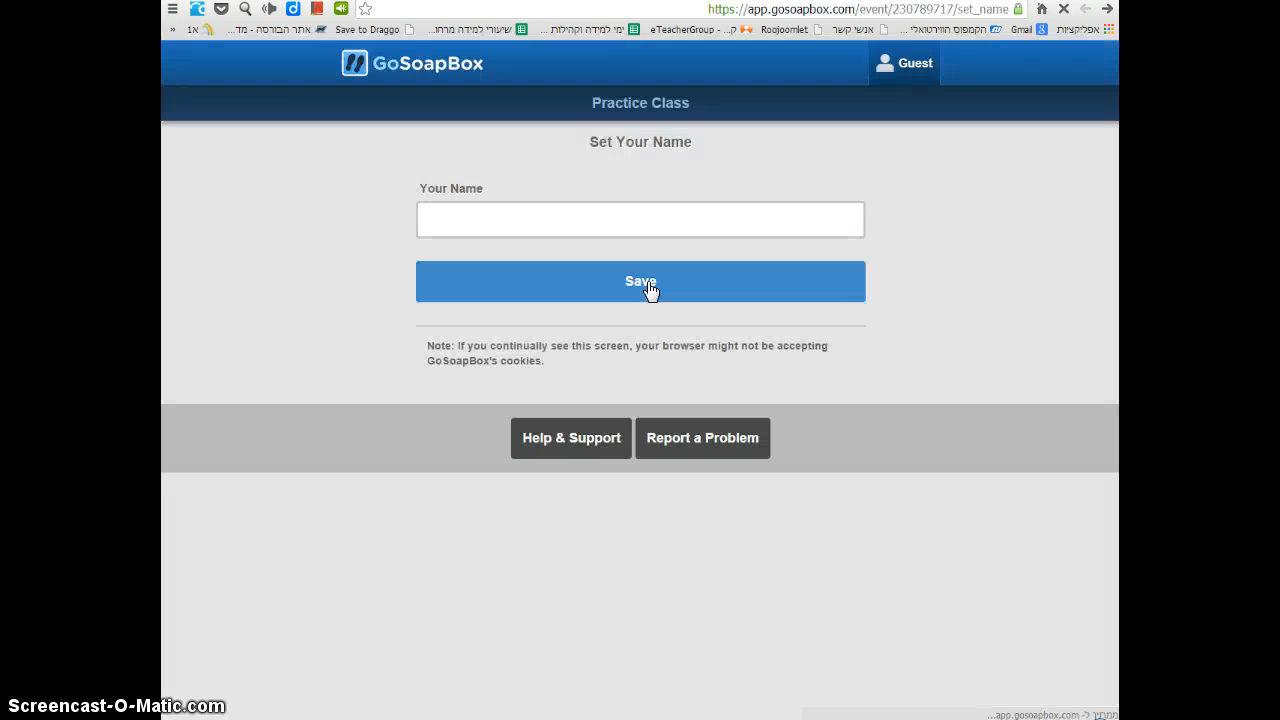
Step: Enter the participant's first name and save it to get into Practice Class as a student
click(574, 217)
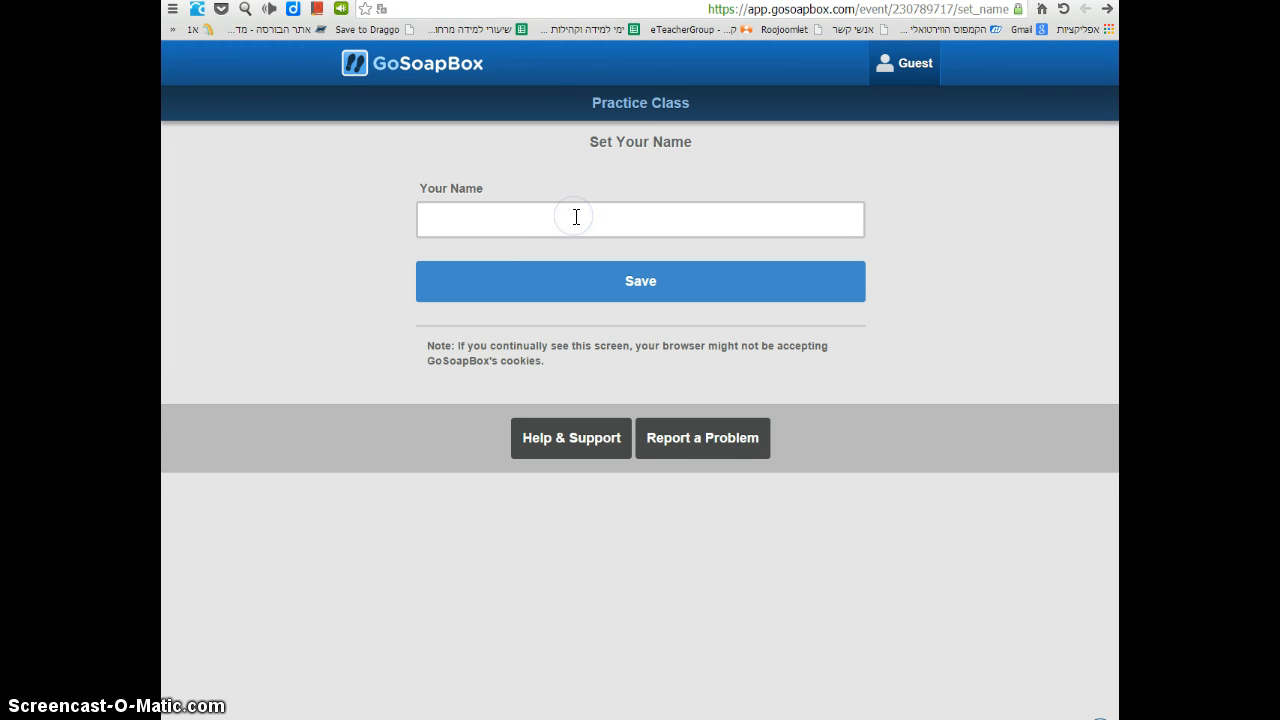
text(Sigalit)
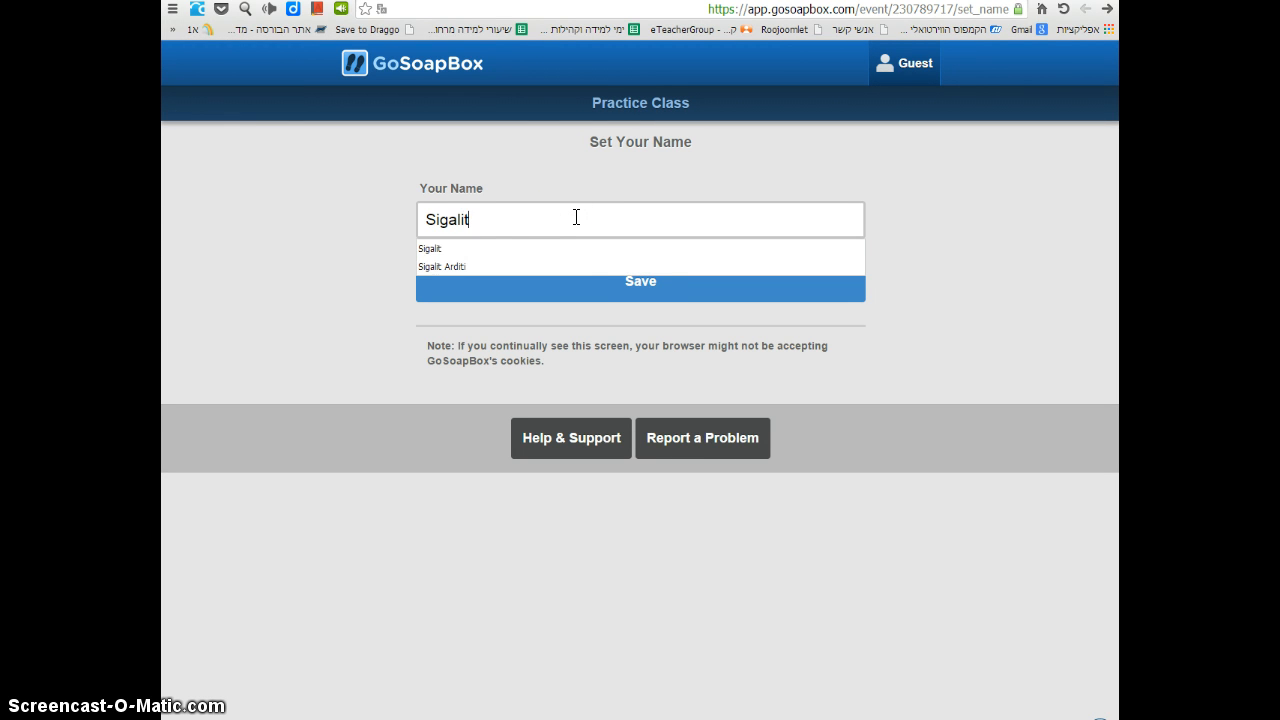
click(637, 300)
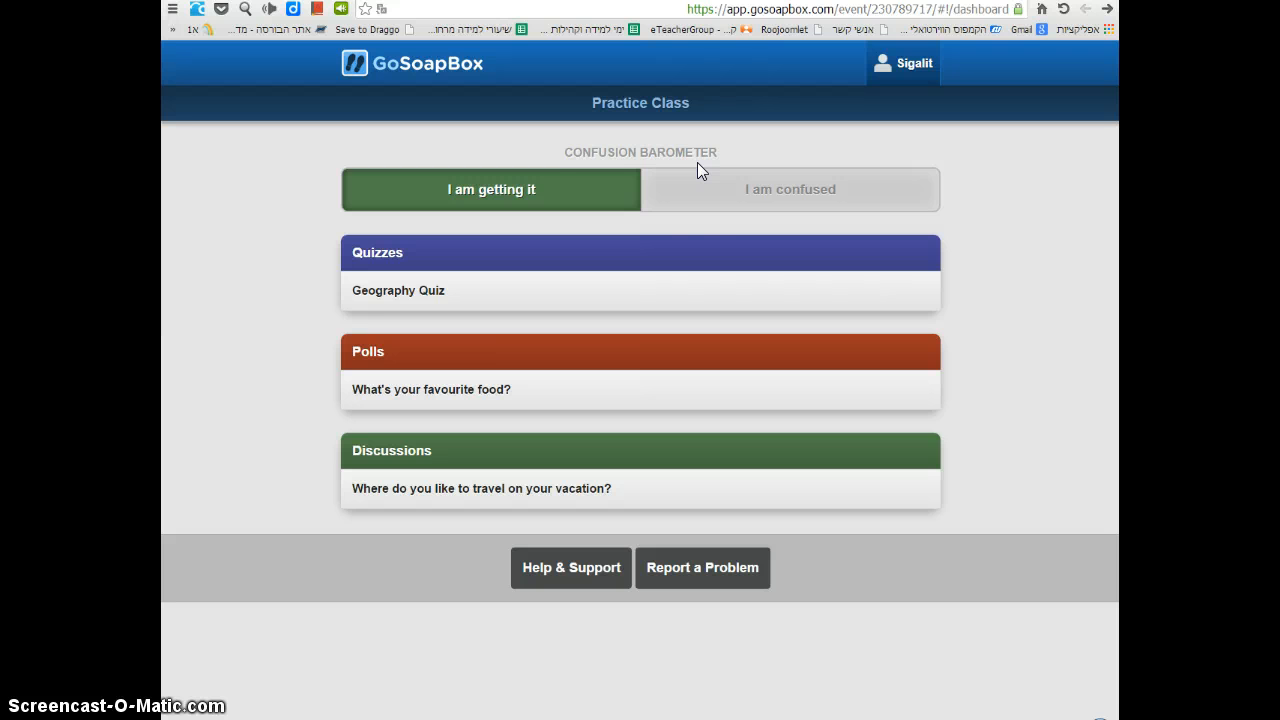
Step: Switch the Confusion Barometer to "I am confused" and back to "I am getting it"
click(815, 192)
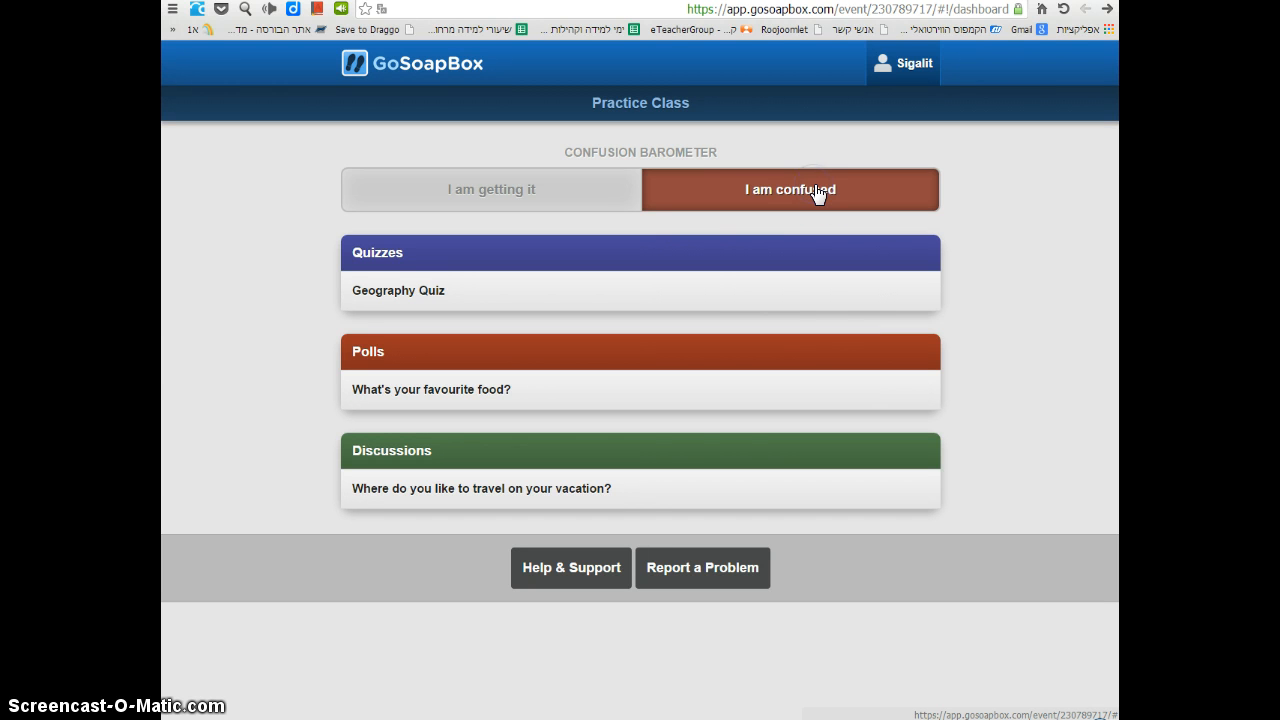
click(508, 189)
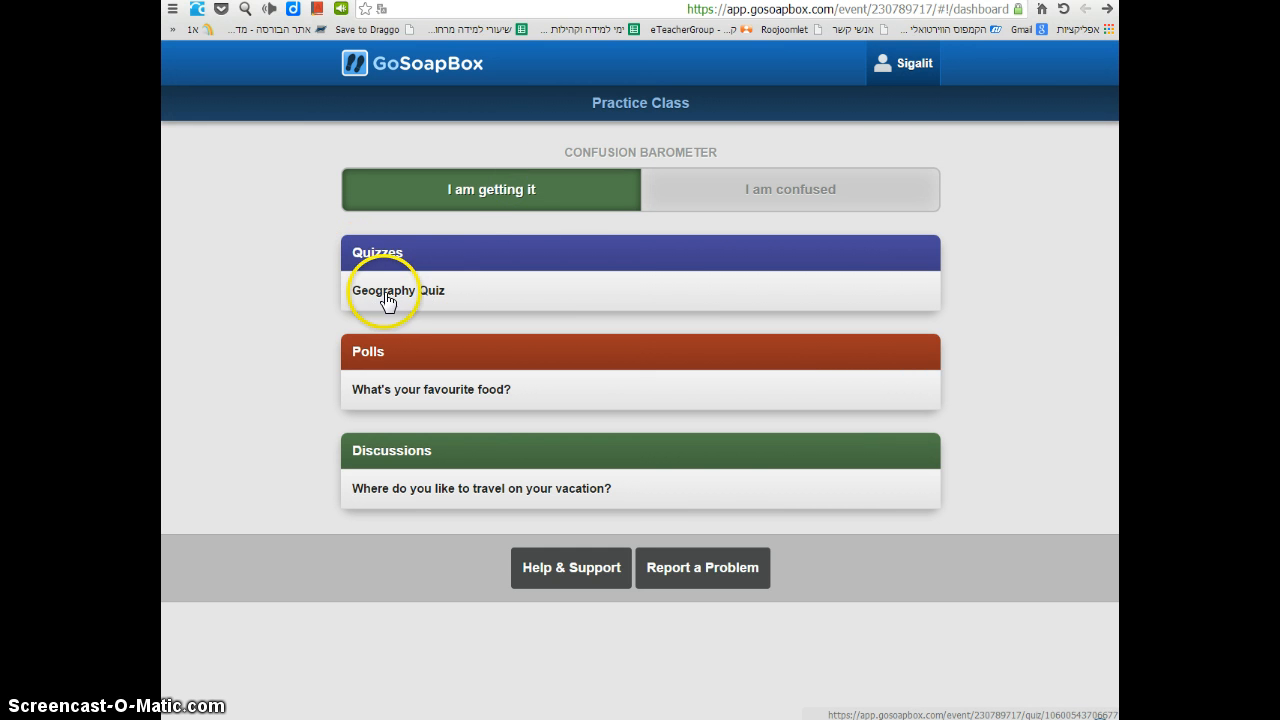
Step: Start the Geography Quiz and submit Russia for the largest country question and America for the Columbus question
click(387, 296)
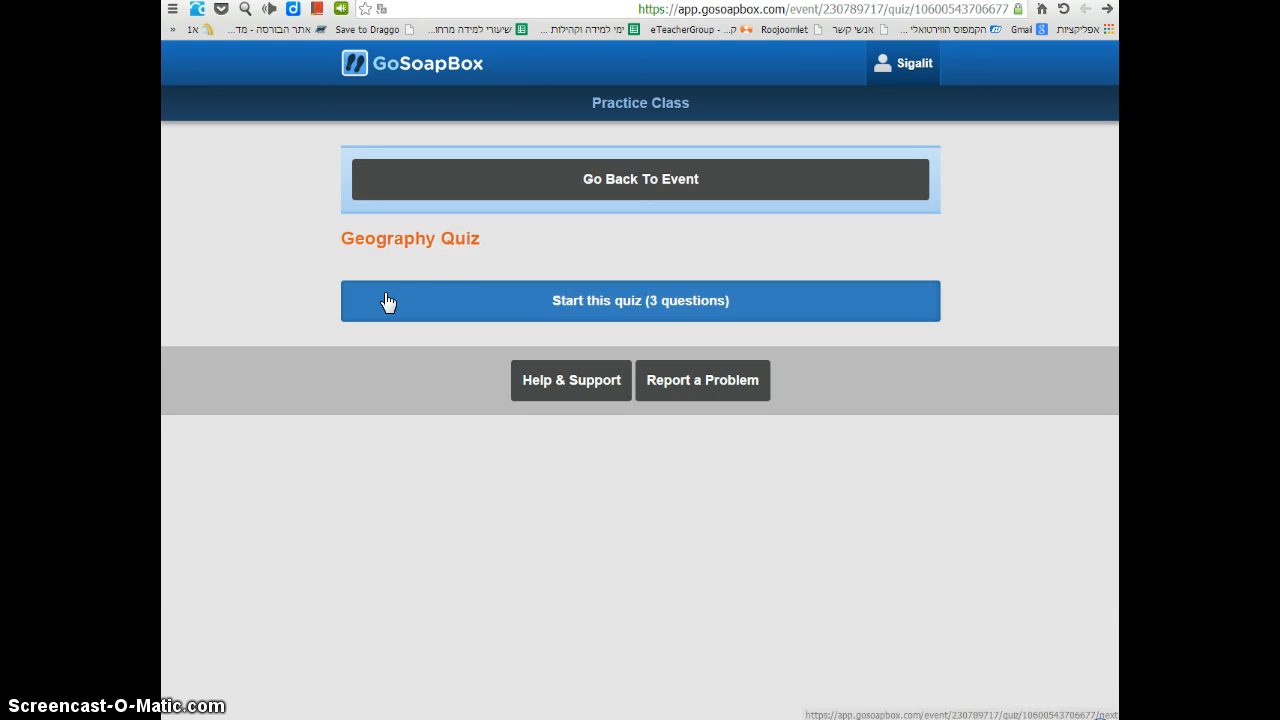
click(626, 309)
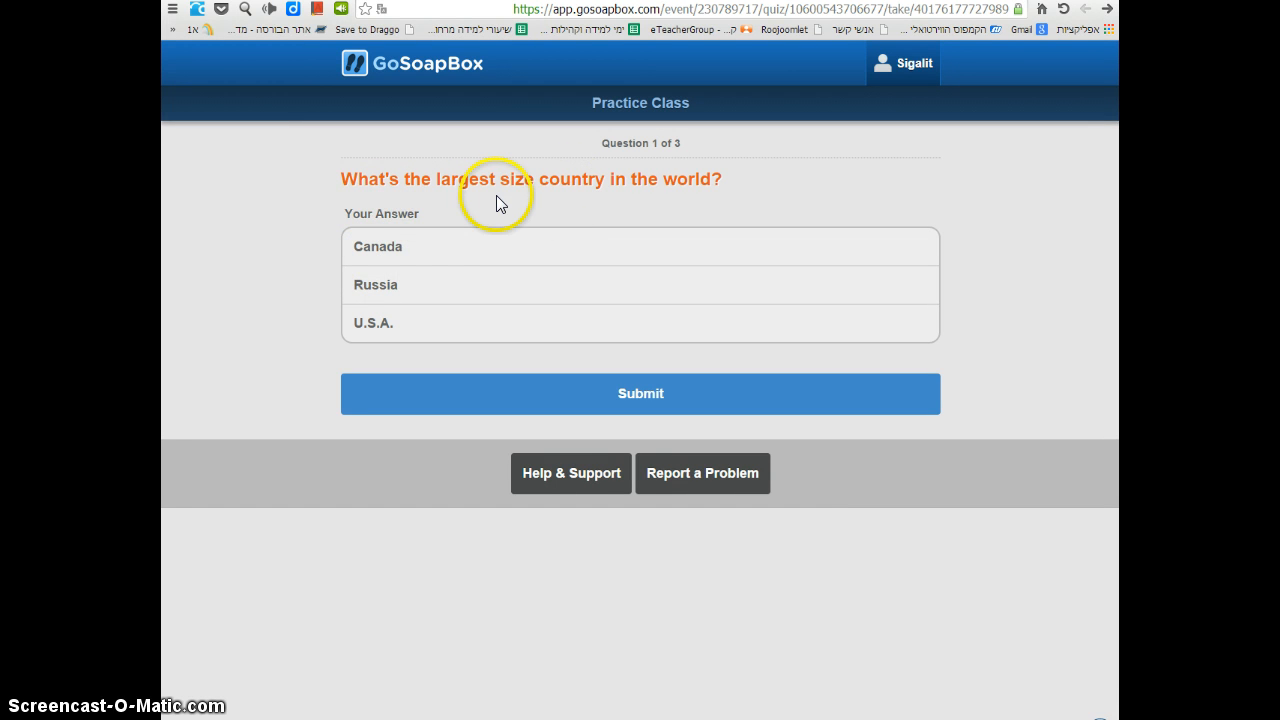
click(398, 290)
click(662, 402)
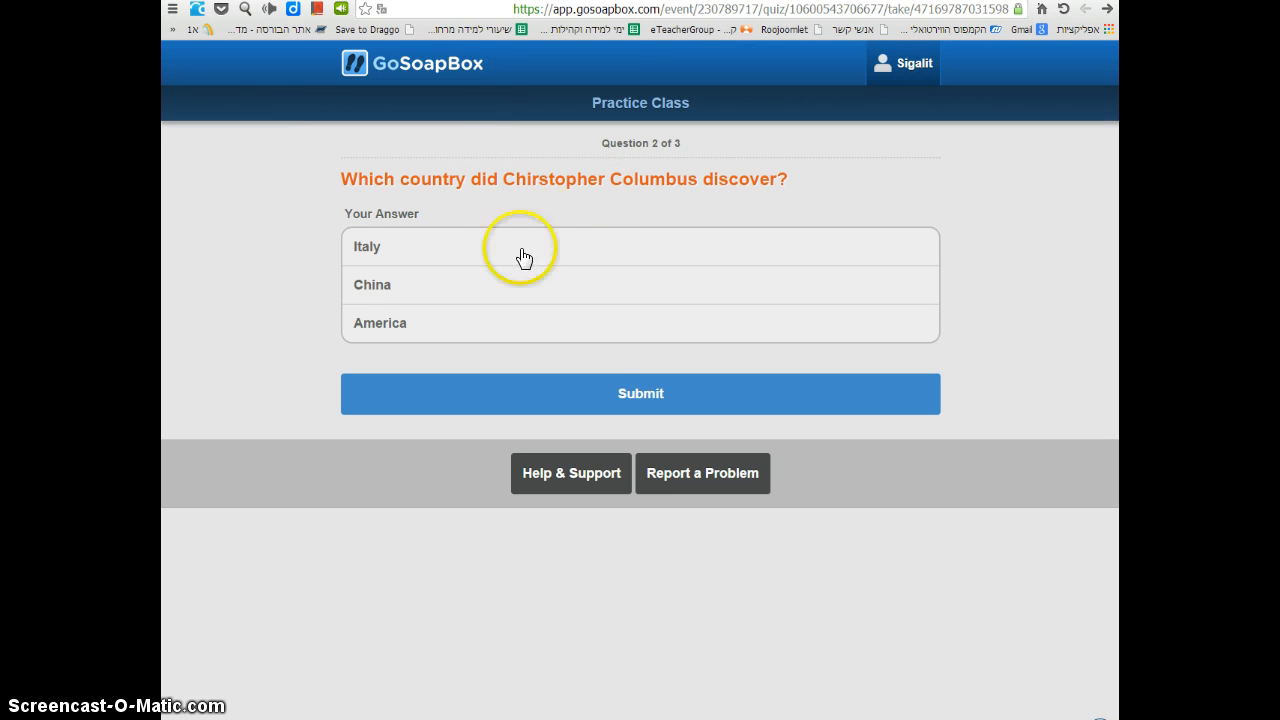
click(422, 324)
click(660, 400)
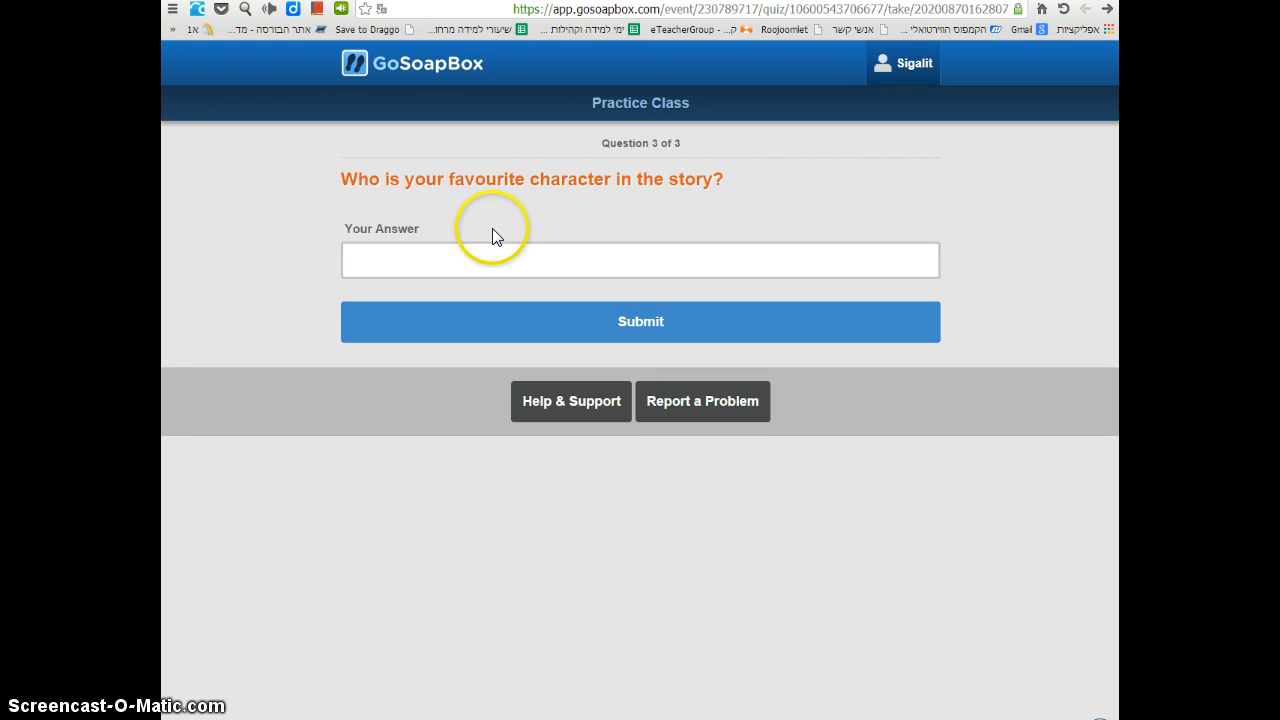
Step: Answer the favourite character question with a character's full name, and submit the finished quiz to return to the event
click(449, 261)
text(David)
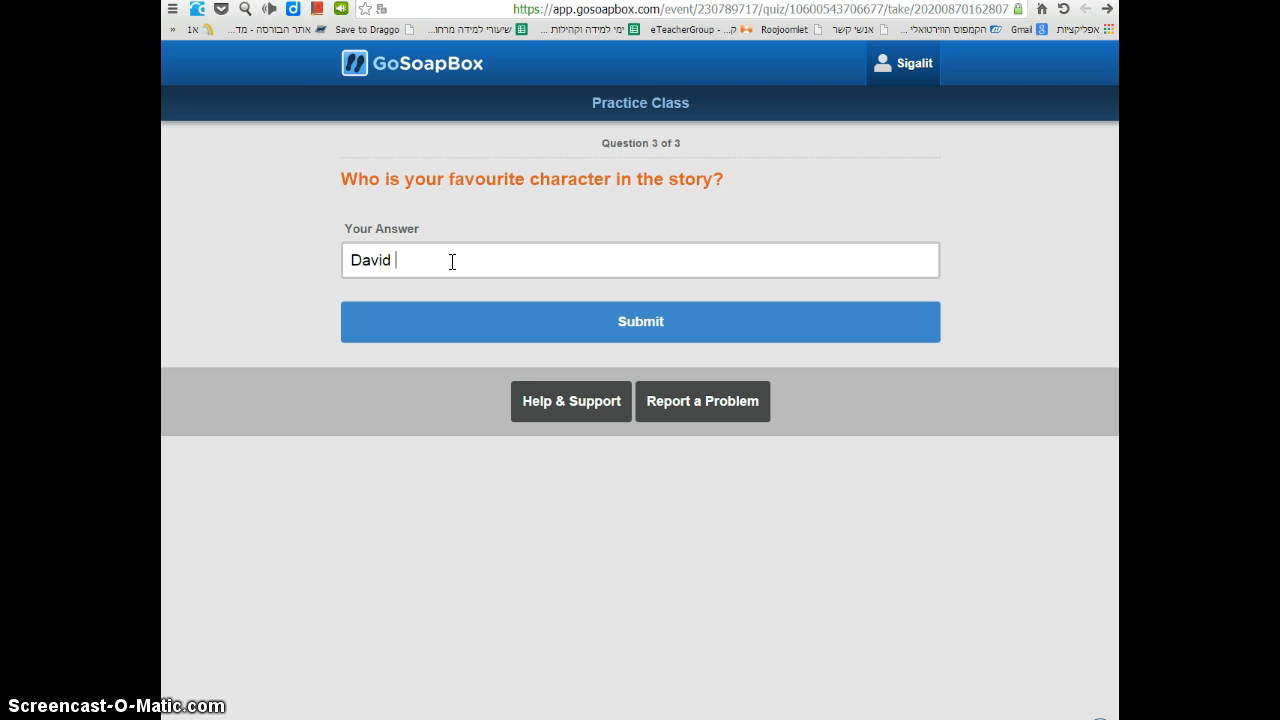
text( Cohen)
click(499, 276)
click(650, 323)
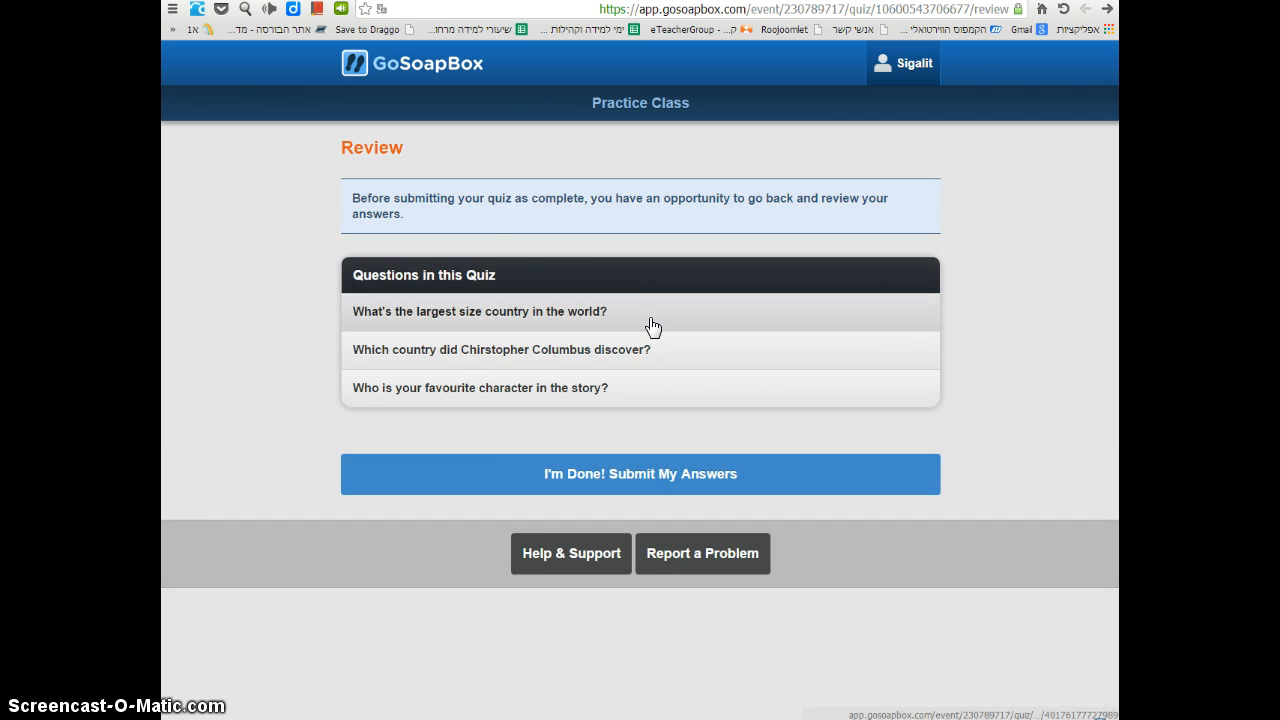
click(705, 485)
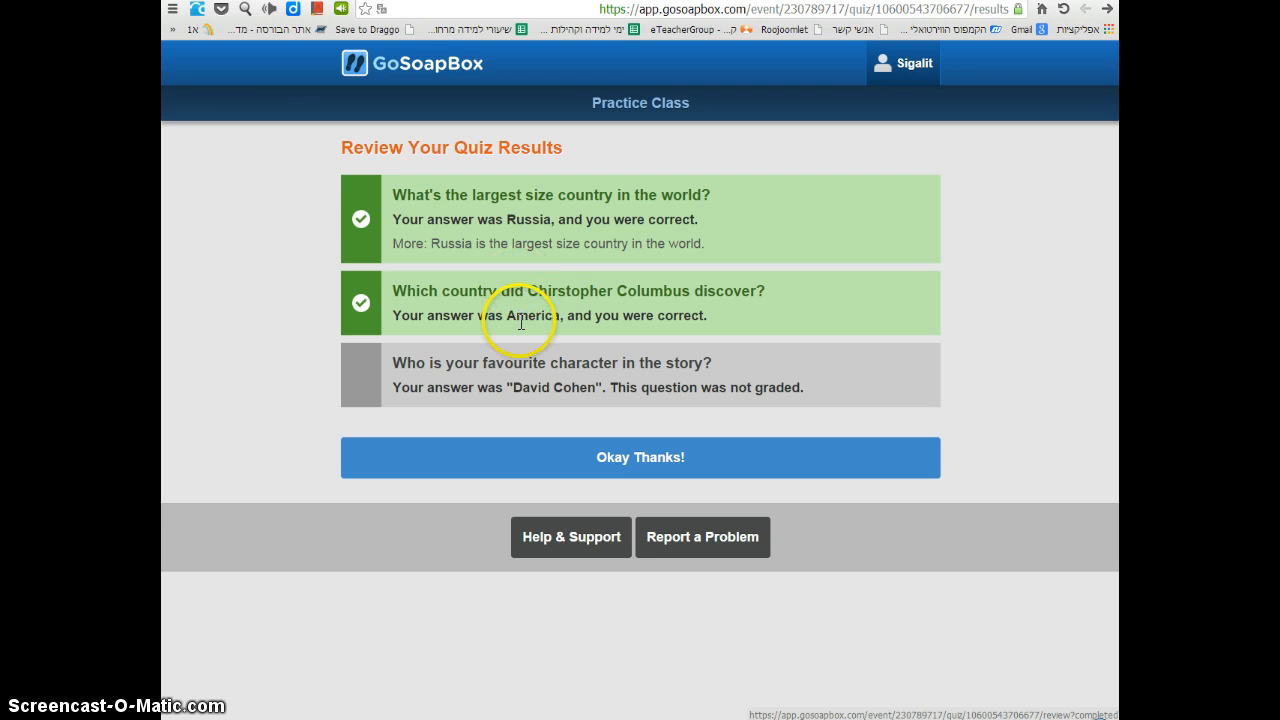
click(645, 470)
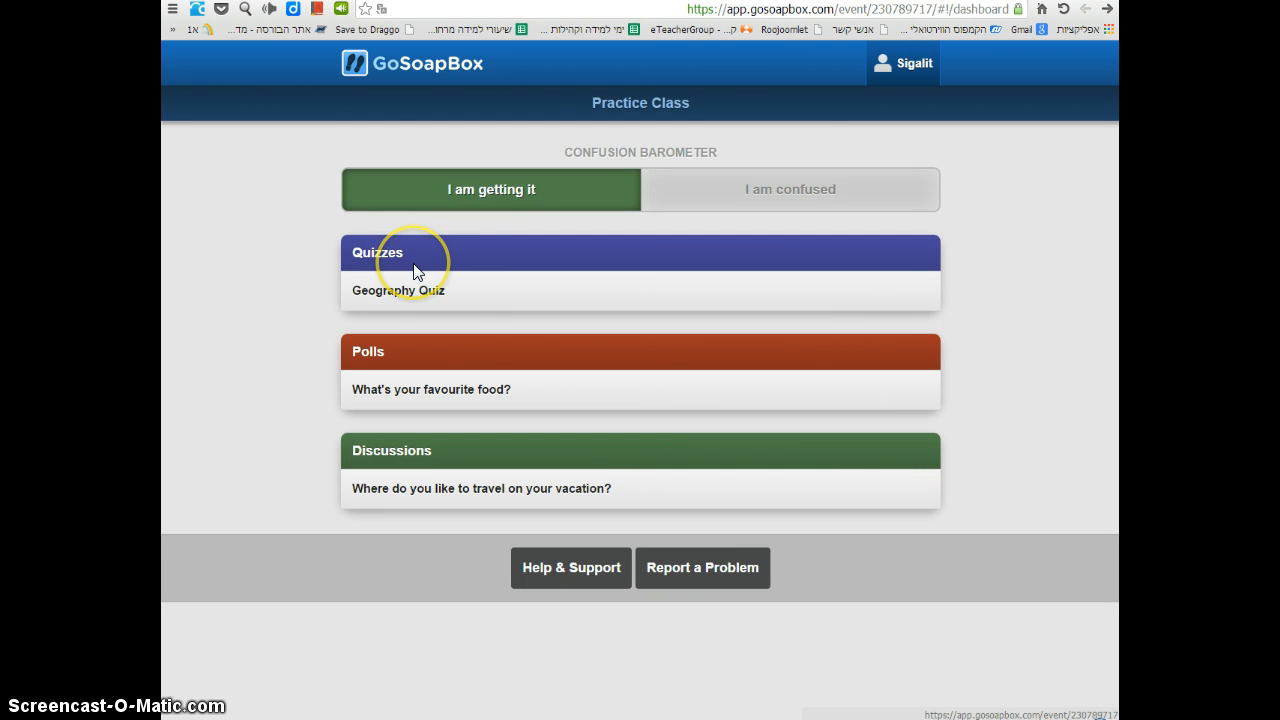
Step: Vote for salad in the "What's your favourite food?" poll and go back to the event
click(393, 398)
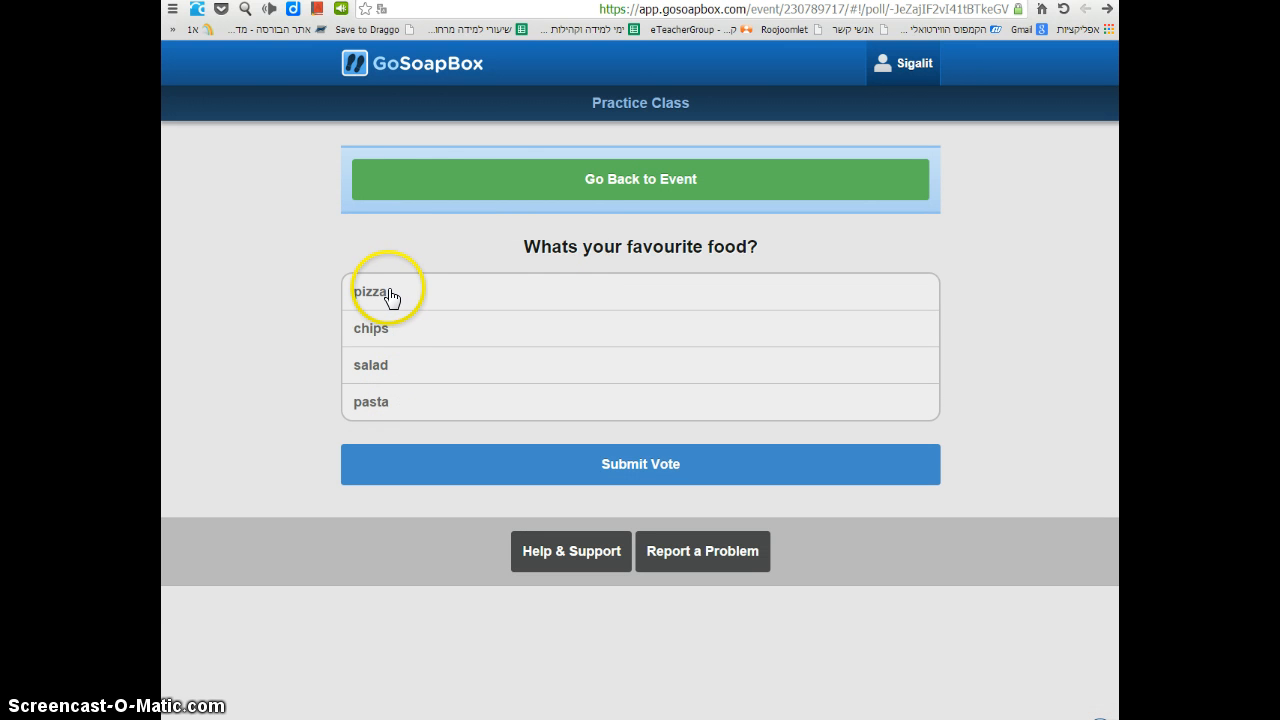
click(391, 368)
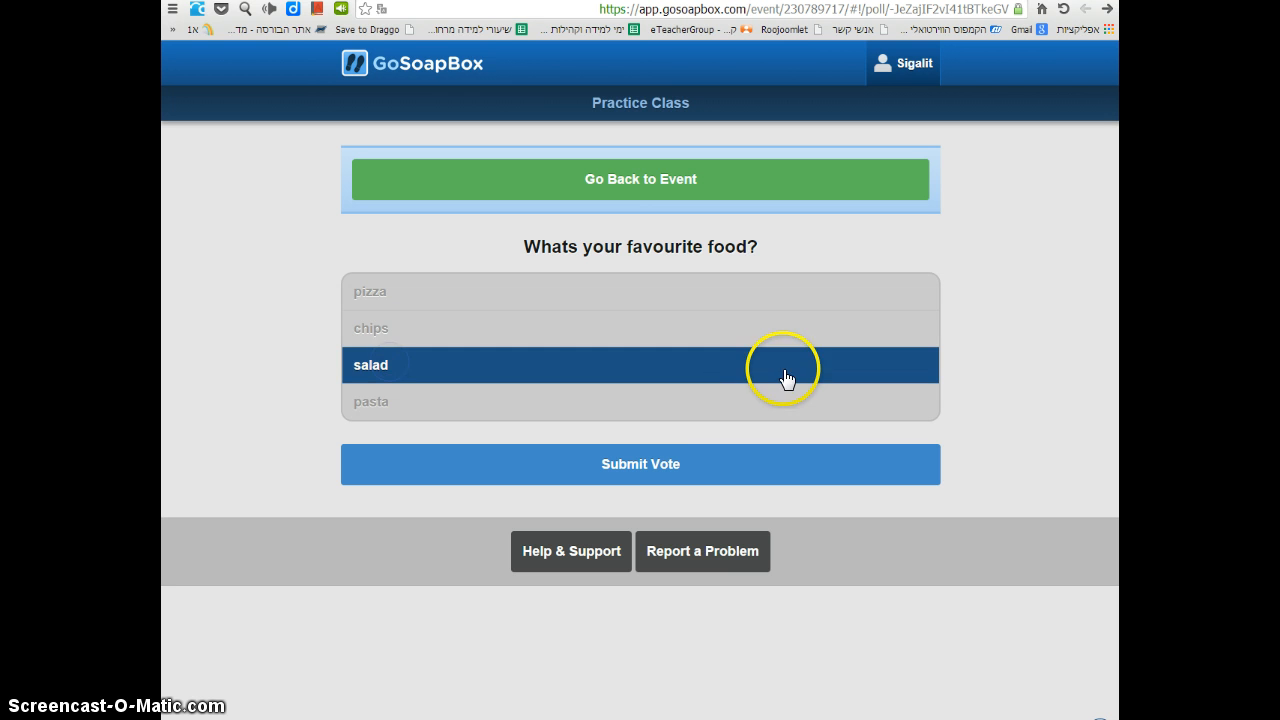
click(648, 466)
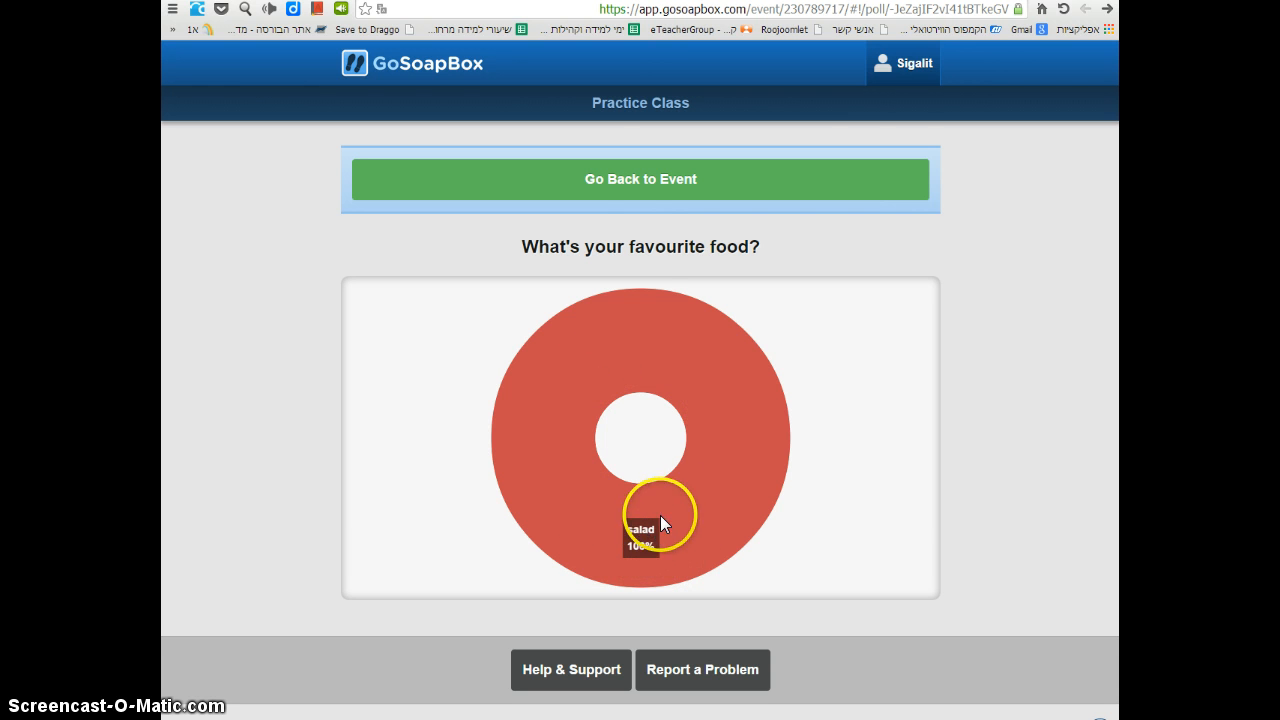
click(676, 190)
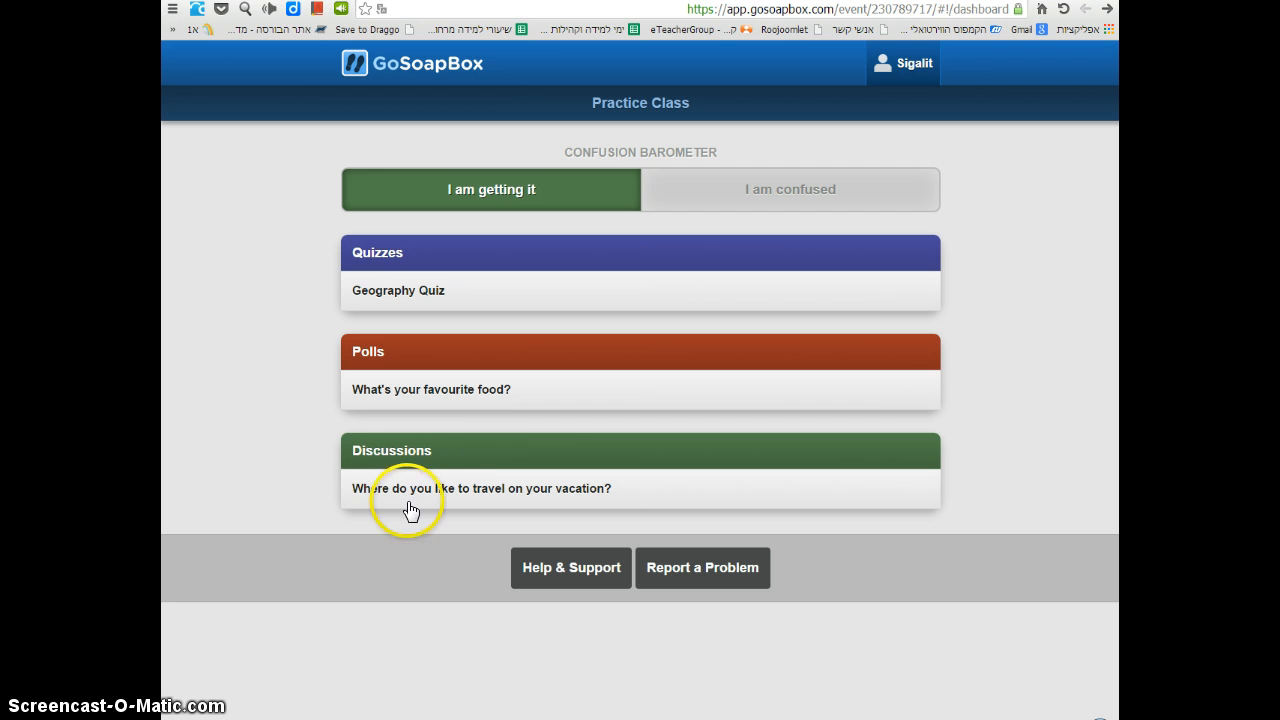
Step: Add the reply "I like to travel to Canada" to the discussion "Where do you like to travel on your vacation?"
click(423, 500)
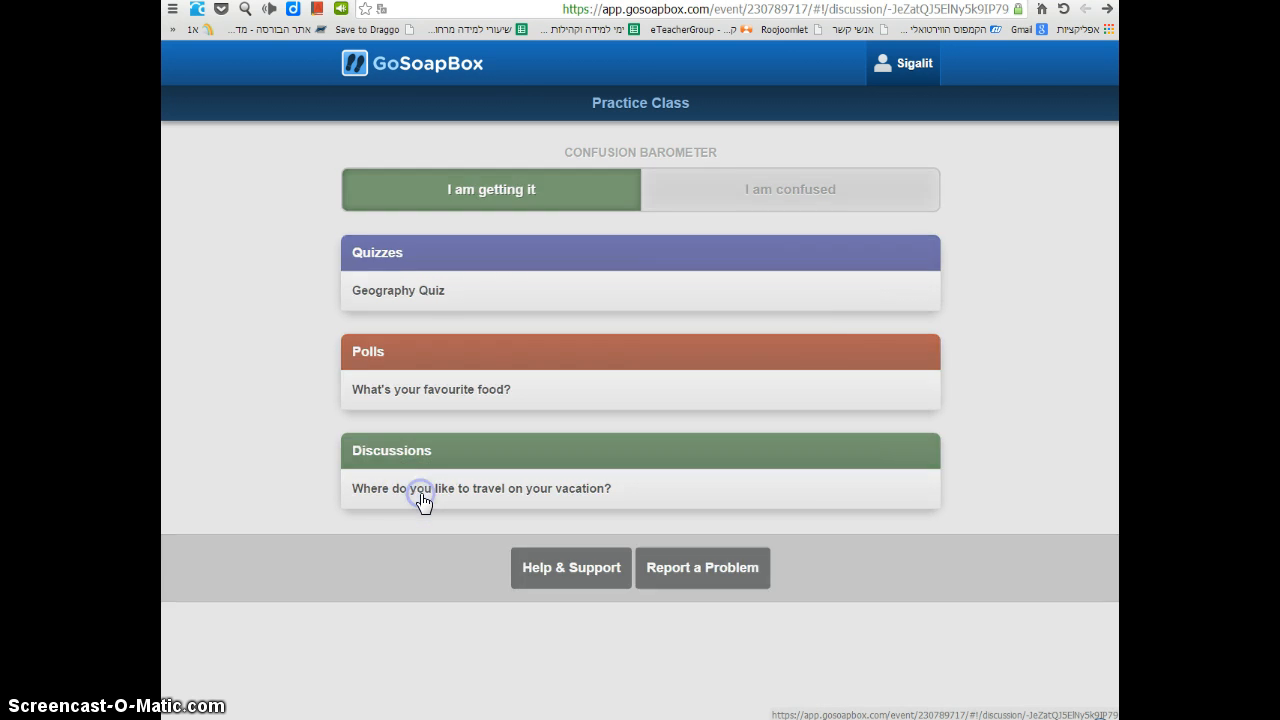
click(392, 345)
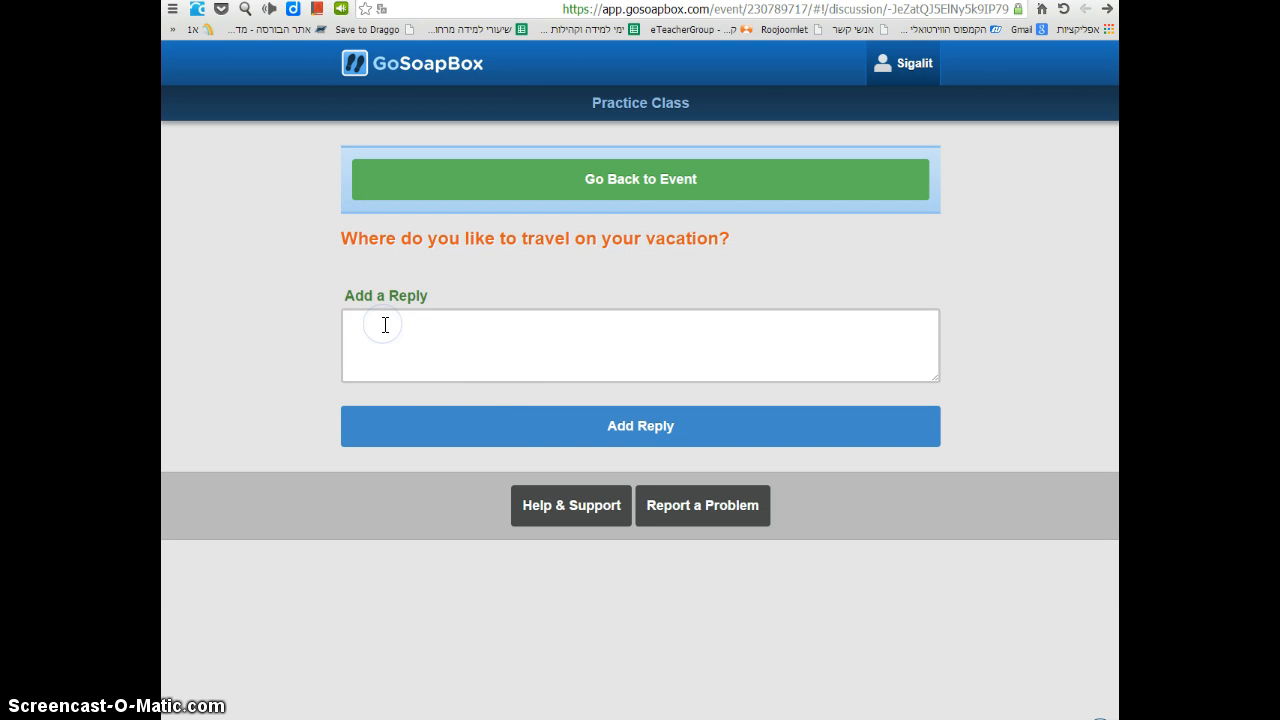
text(I like to travel to Canada)
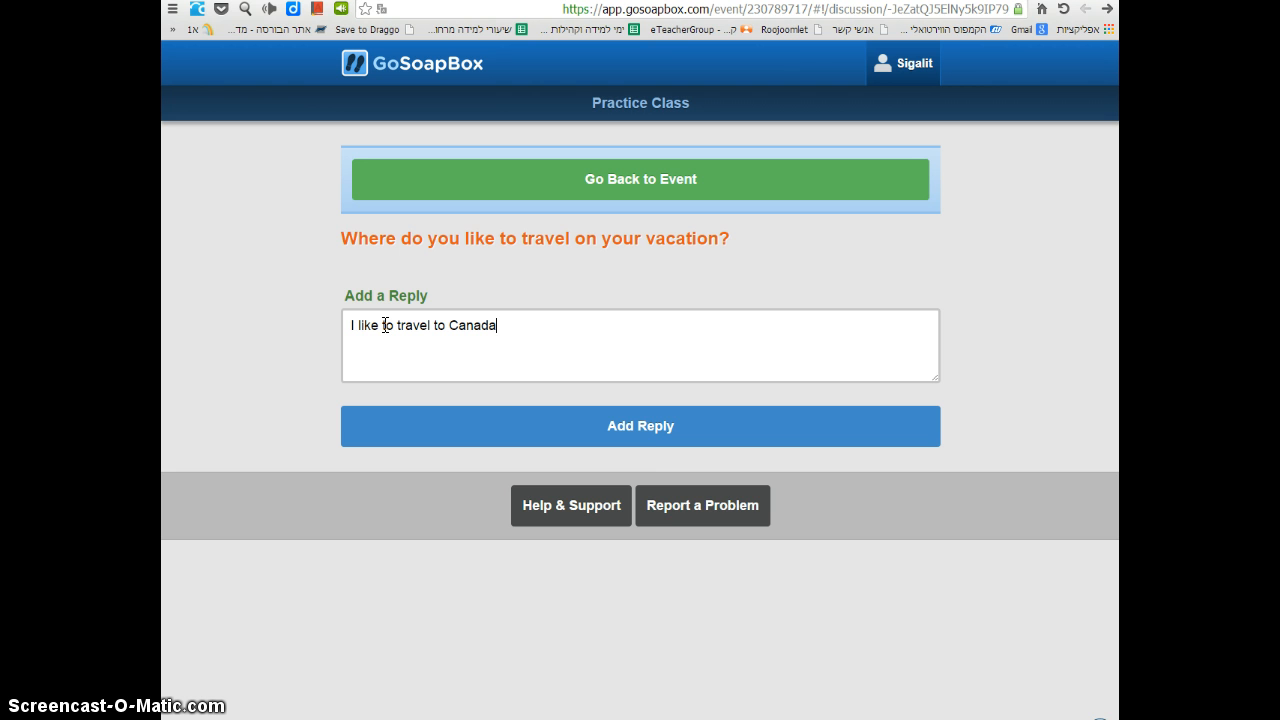
click(650, 436)
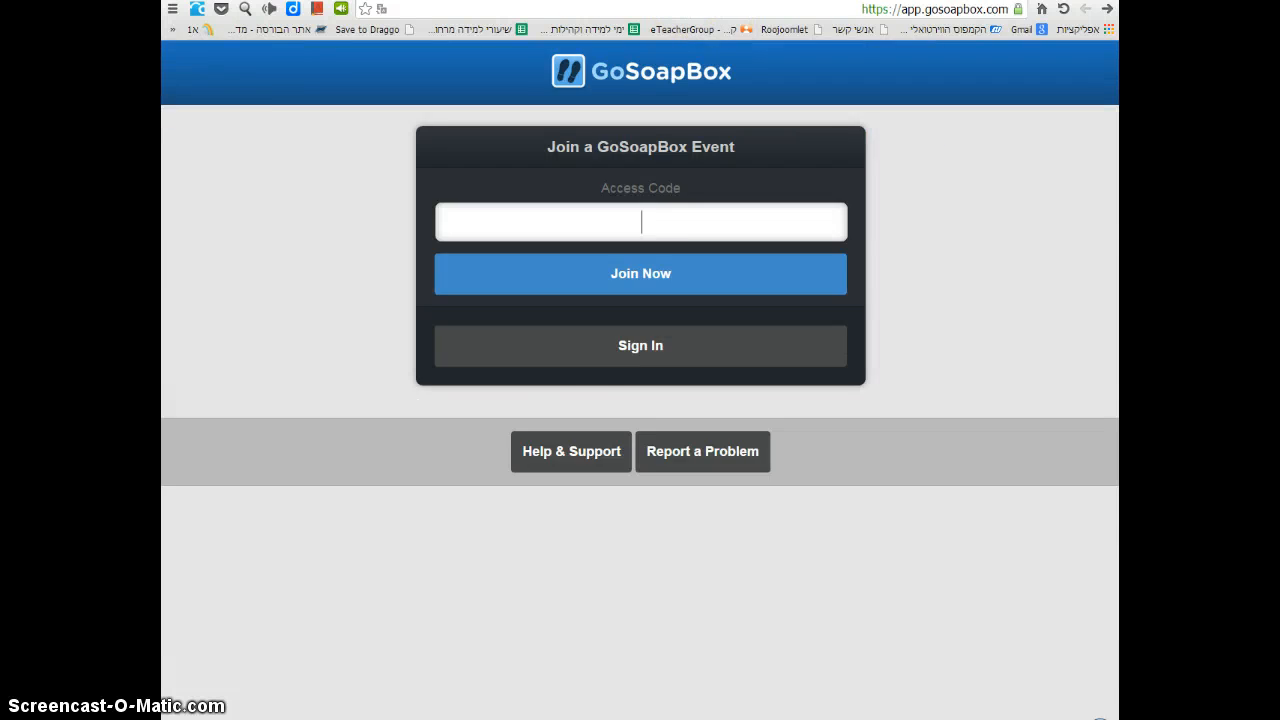
key(ctrl+Tab)
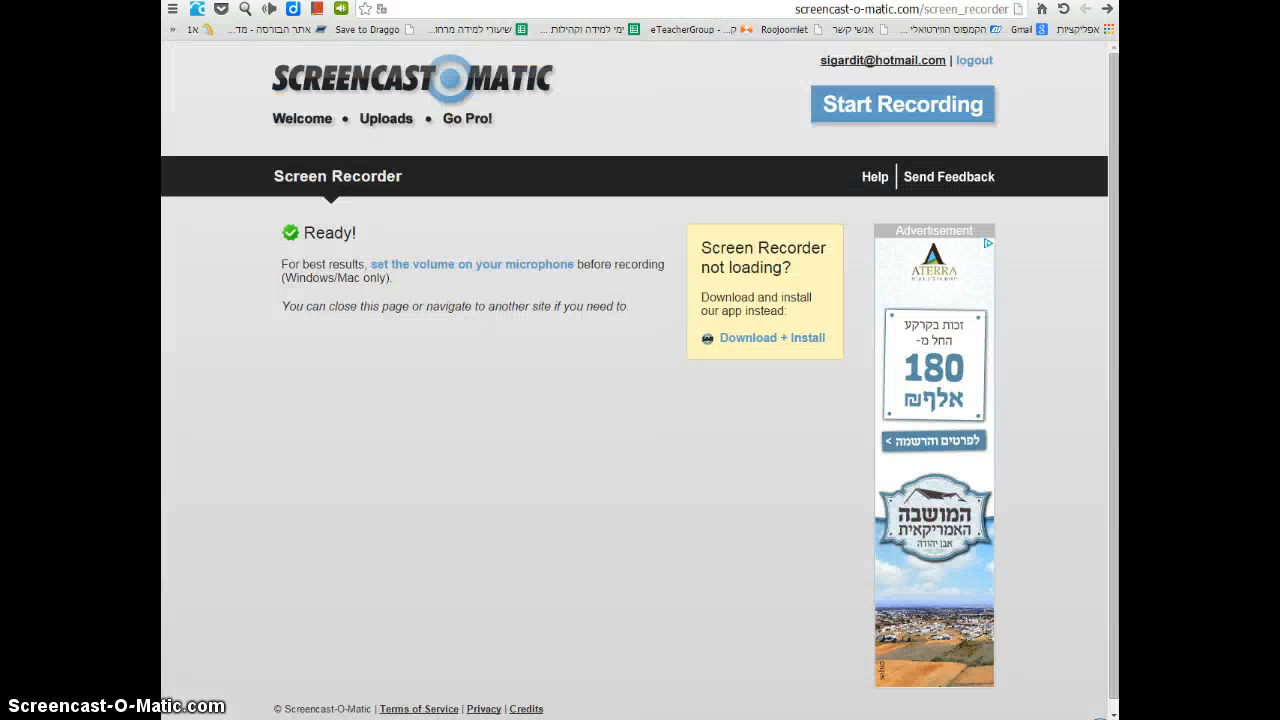
scroll(391, 520, down, 1)
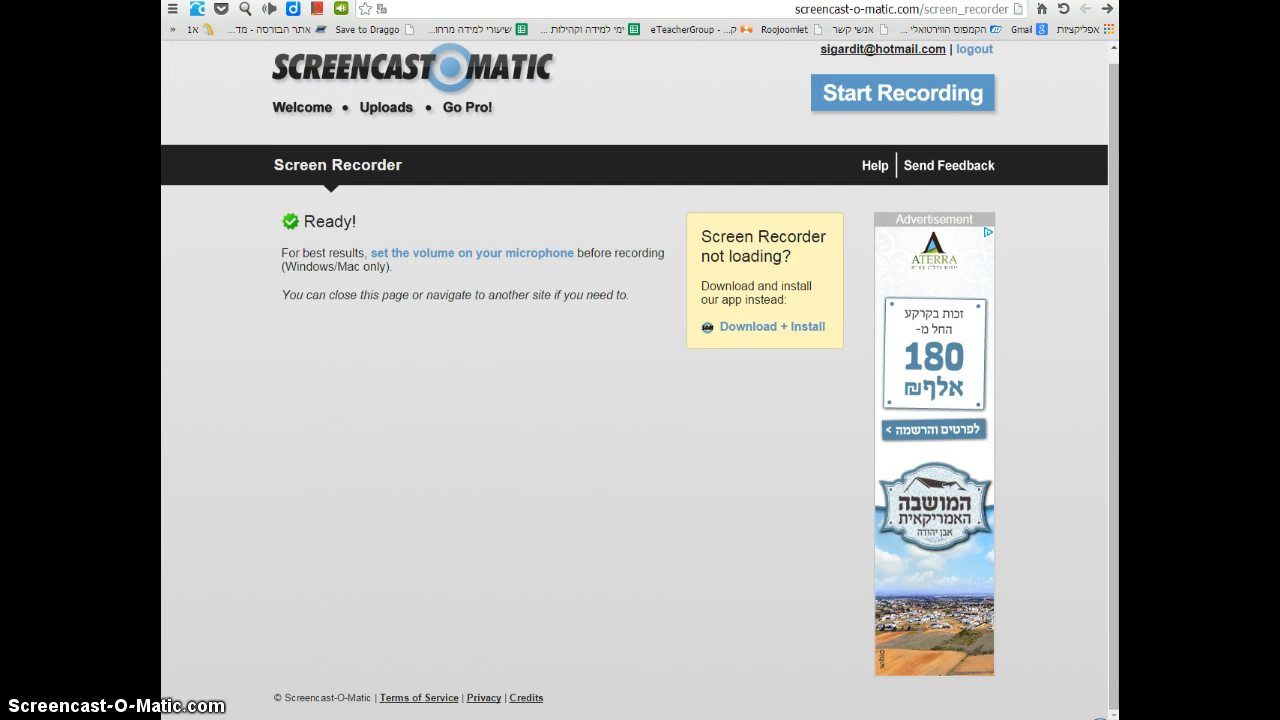